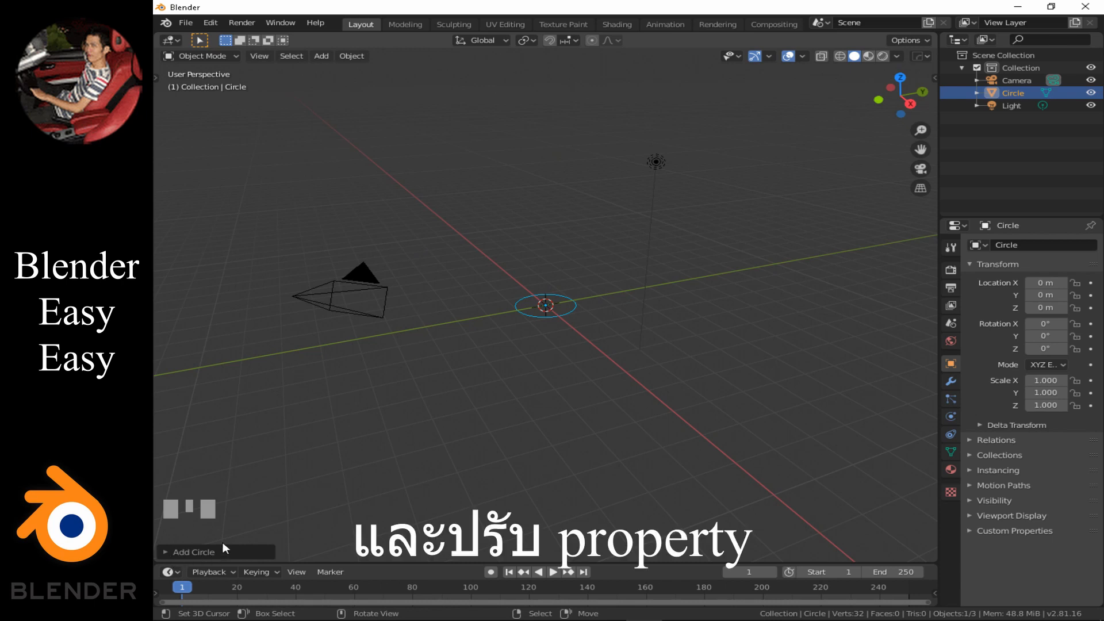
- Set the newly added circle's vertex count to 16
{"action": "left_click", "coordinate": [169, 551]}
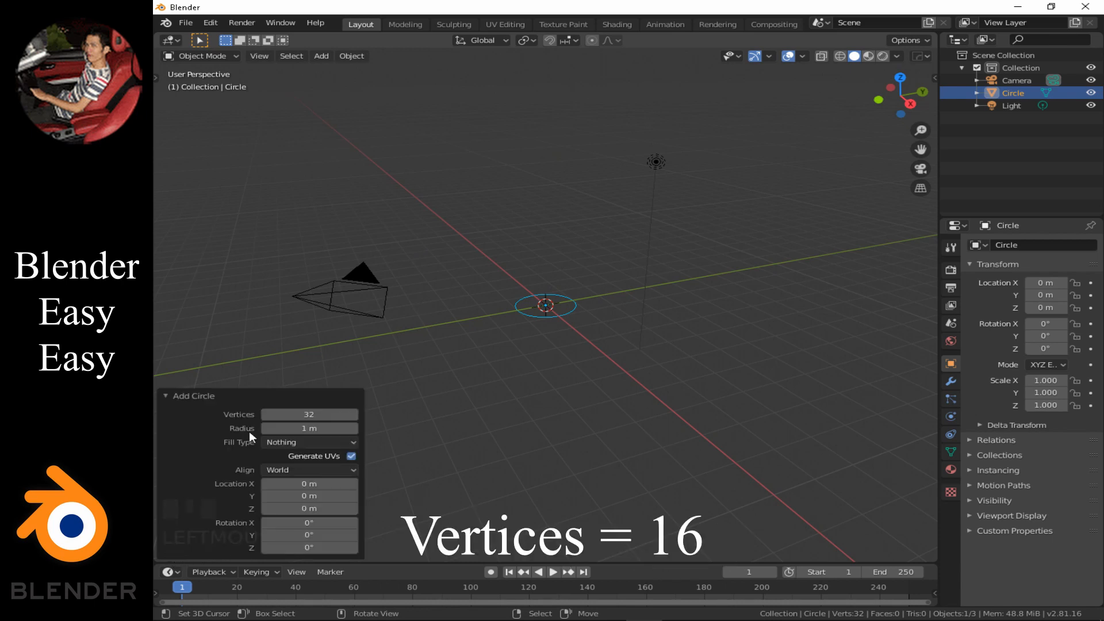
{"action": "double_click", "coordinate": [307, 415]}
{"action": "type", "text": "16"}
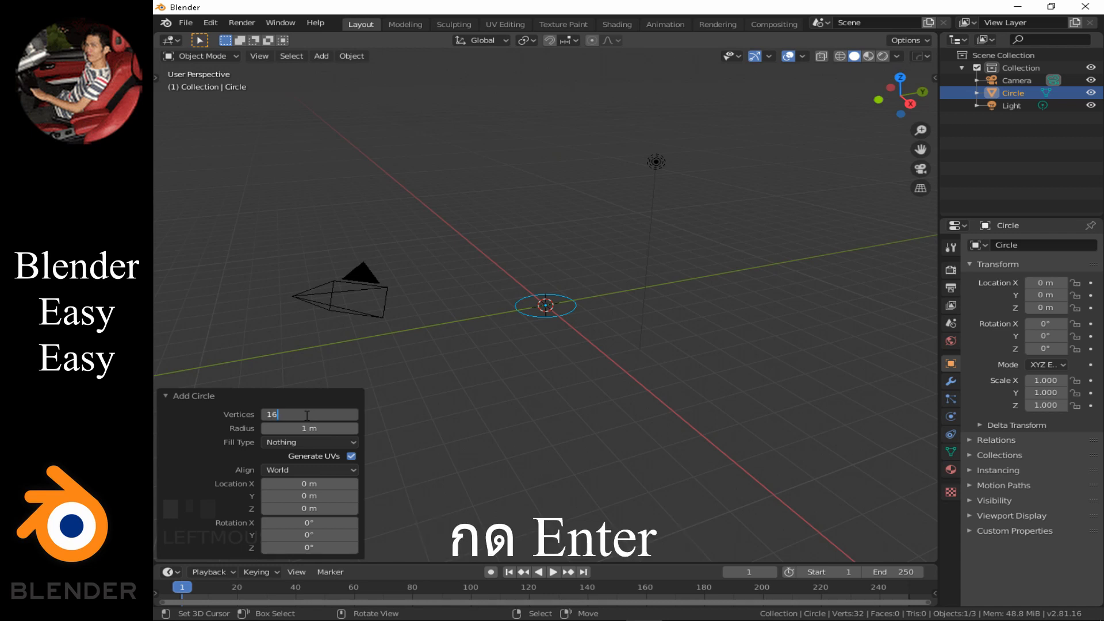
{"action": "key", "text": "Return"}
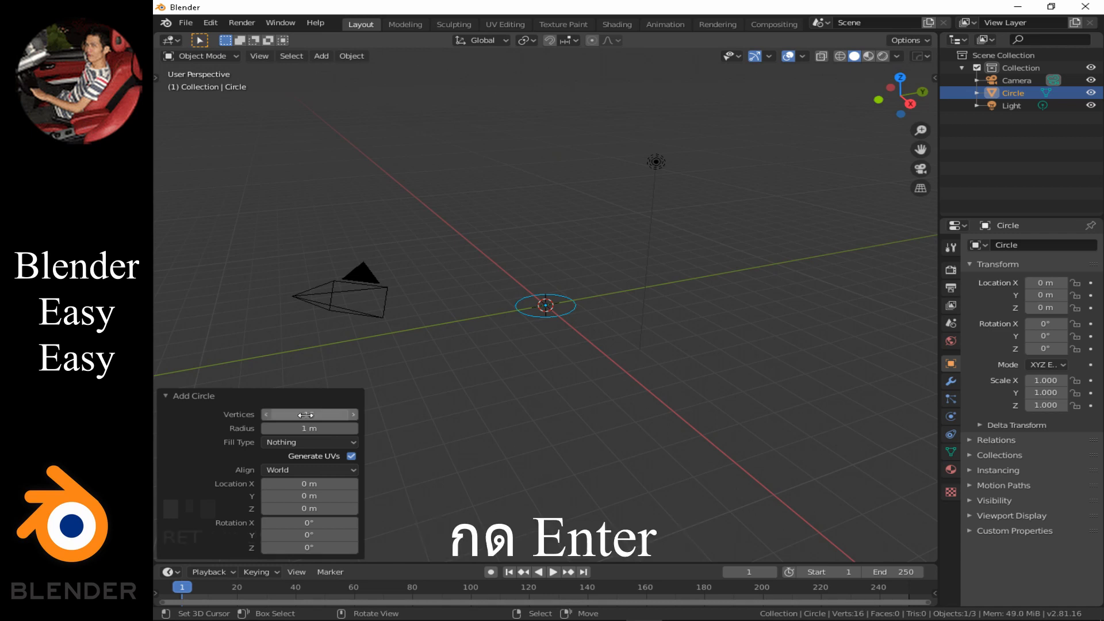
{"action": "left_click", "coordinate": [193, 399]}
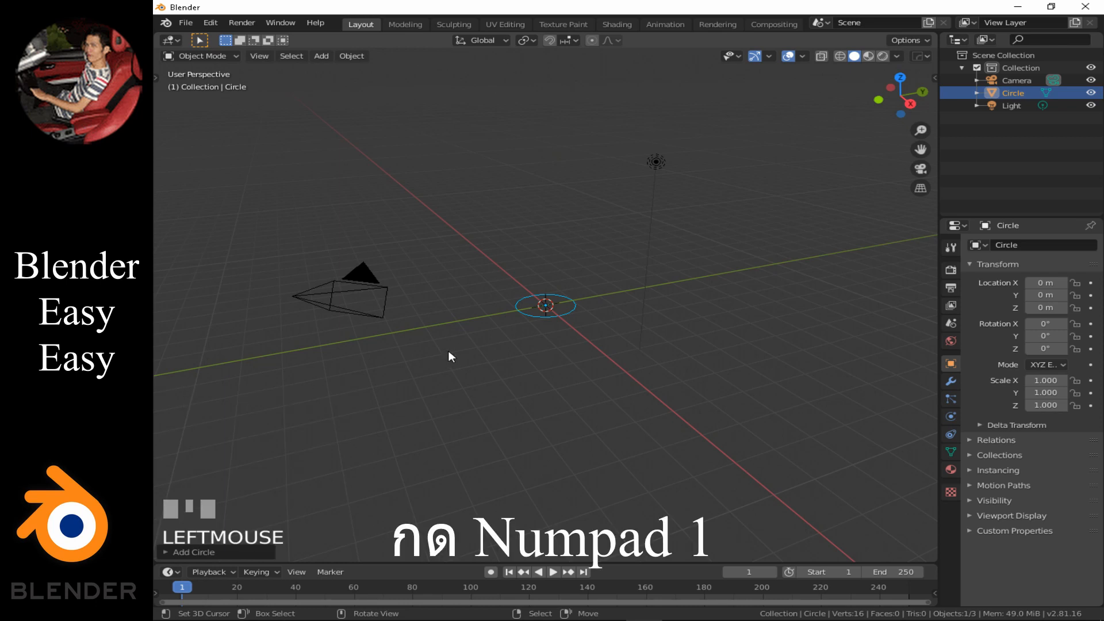
- In front view, enter Edit Mode on the circle and extrude all its vertices 0.1 m up along Z
{"action": "key", "text": "KP_1"}
{"action": "key", "text": "KP_Decimal"}
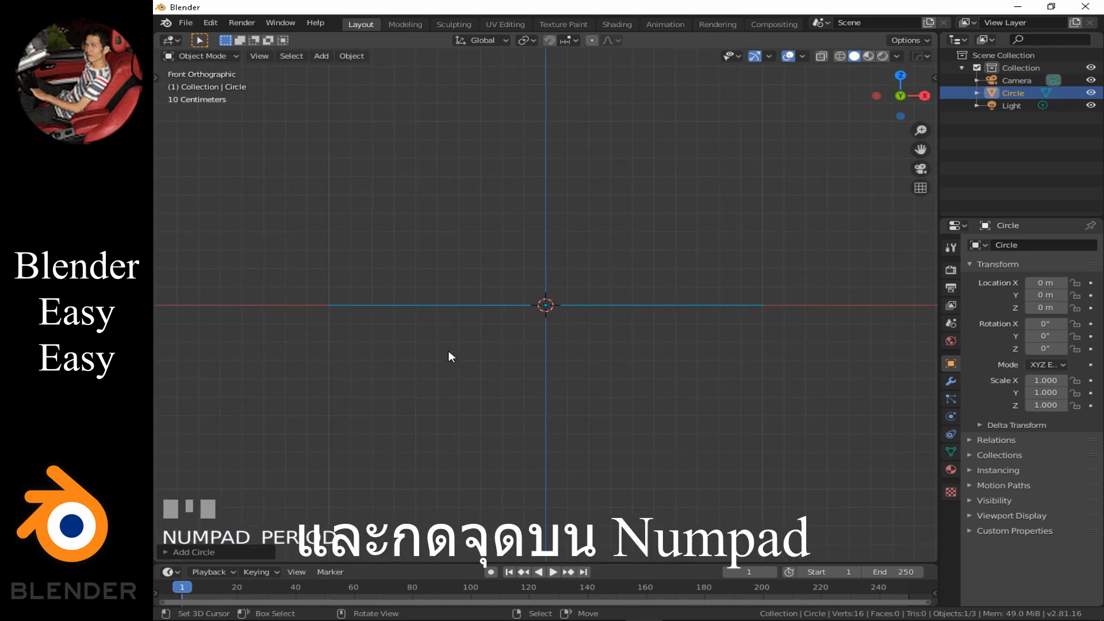
{"action": "key", "text": "Tab"}
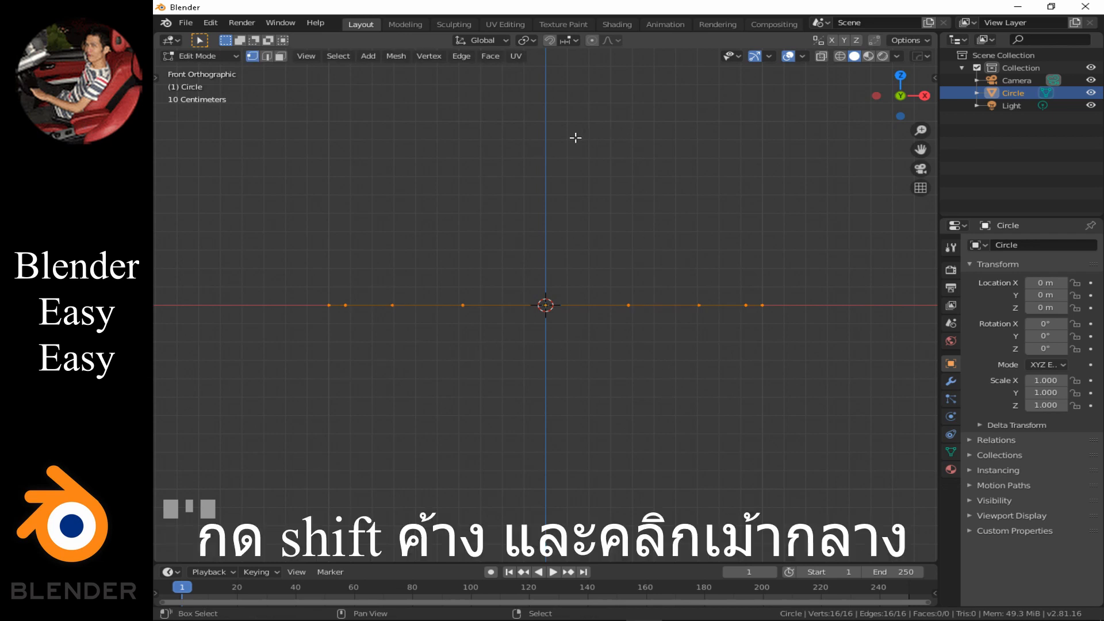
{"action": "middle_click_drag", "start_coordinate": [562, 141], "coordinate": [555, 273], "text": "shift"}
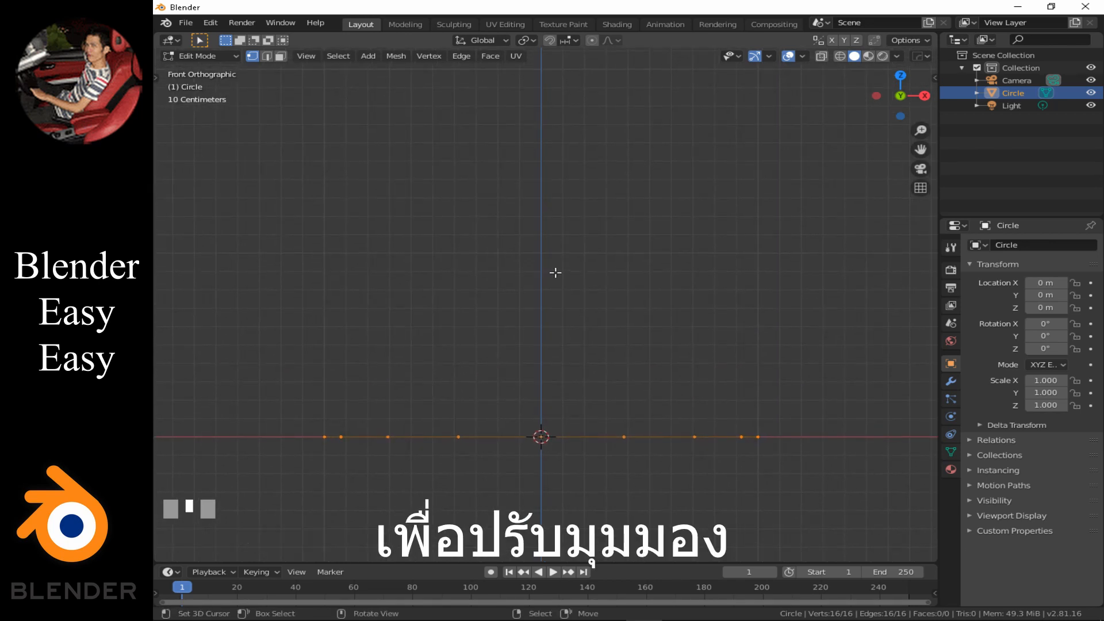
{"action": "key", "text": "e"}
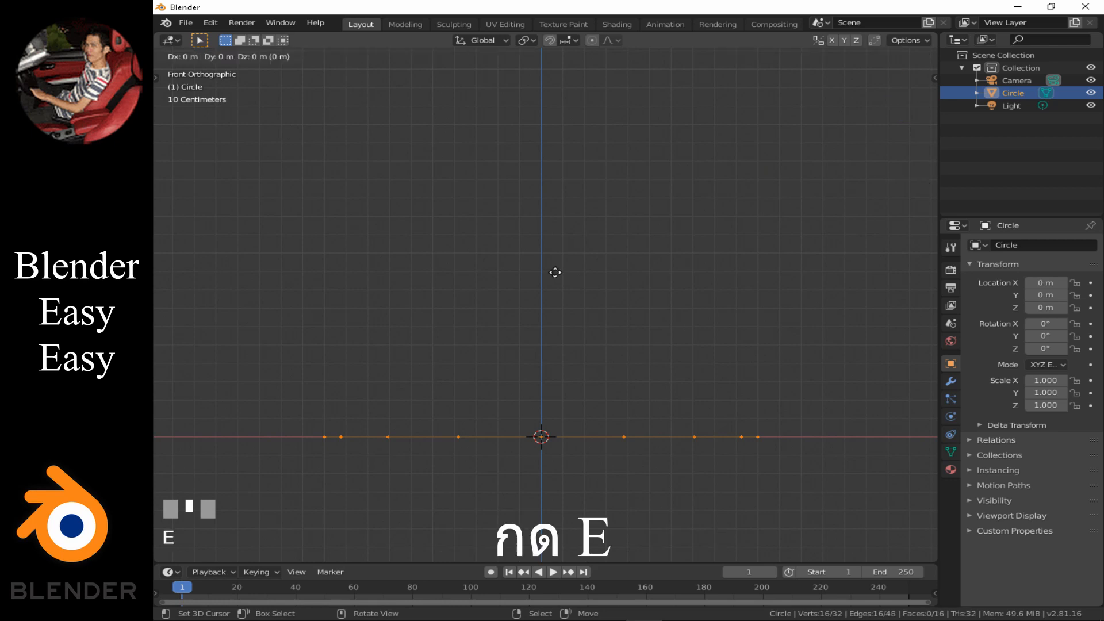
{"action": "key", "text": "z"}
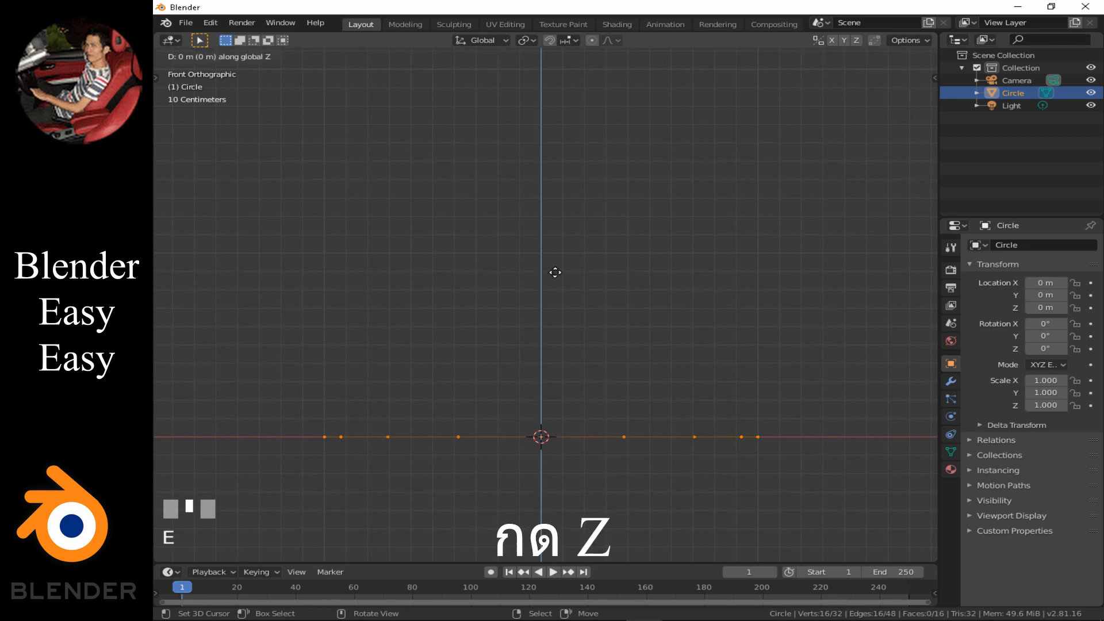
{"action": "type", "text": ".1"}
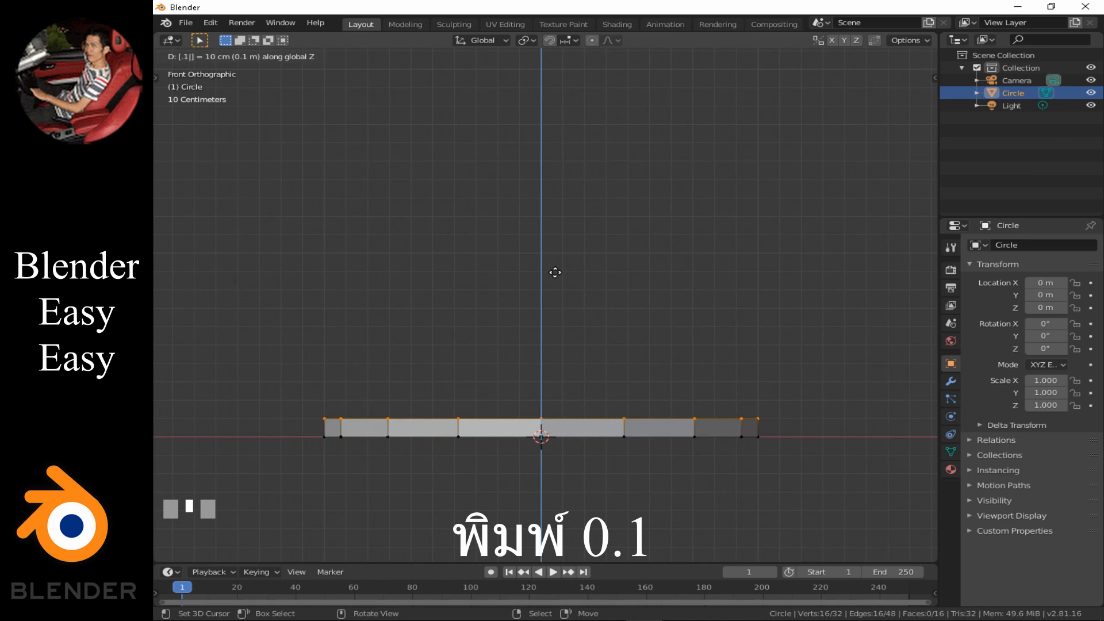
{"action": "key", "text": "Return"}
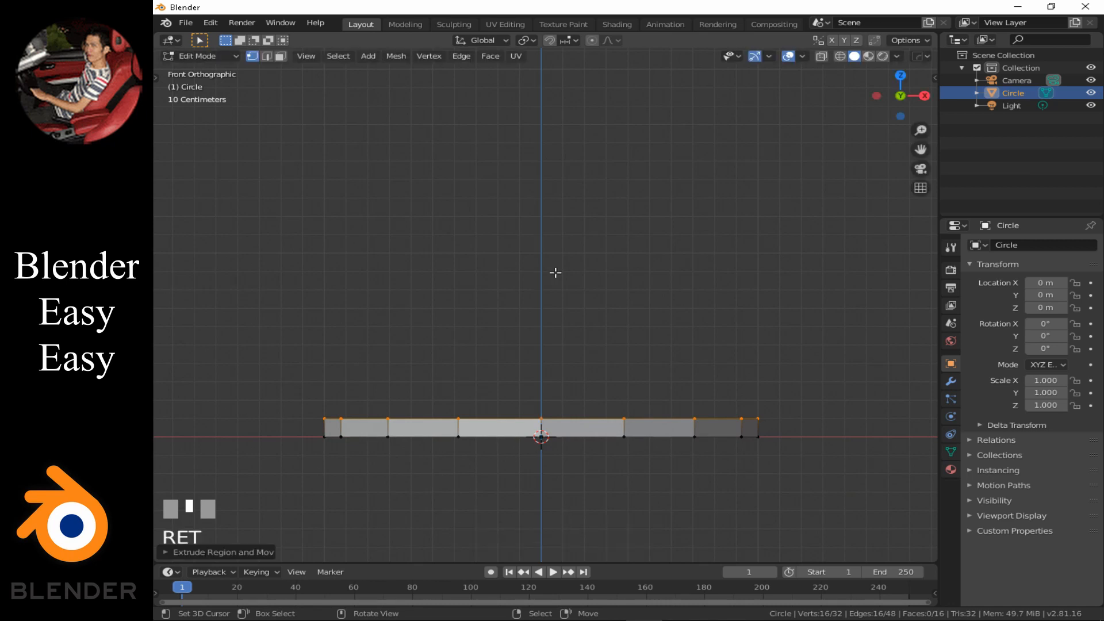
- Extrude the selected upper ring another 0.9 m up along Z
{"action": "type", "text": "e"}
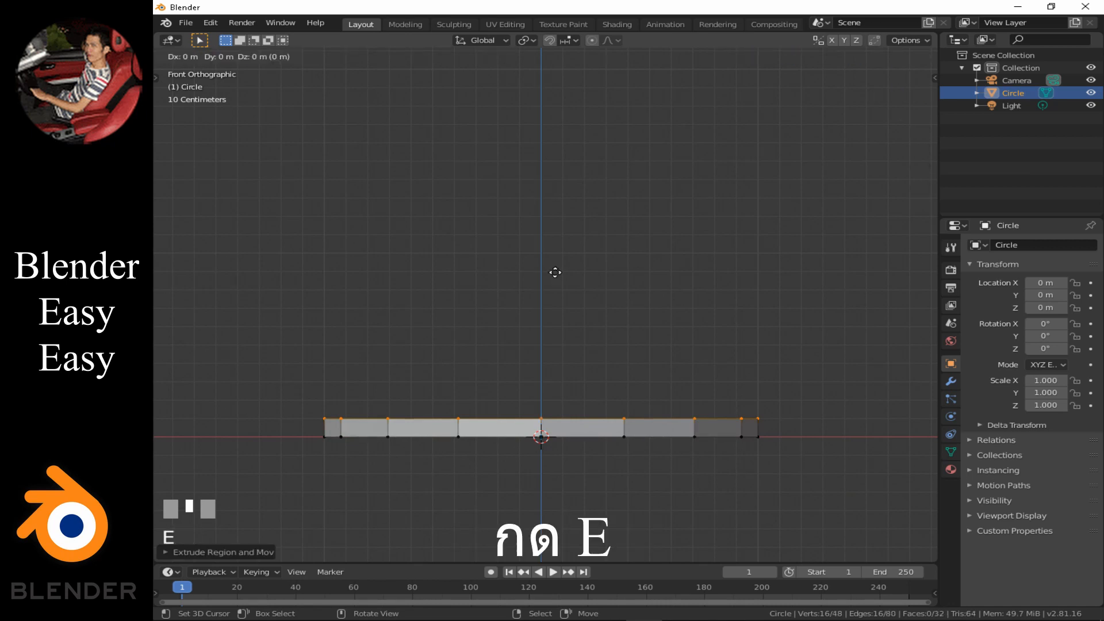
{"action": "type", "text": "z.9"}
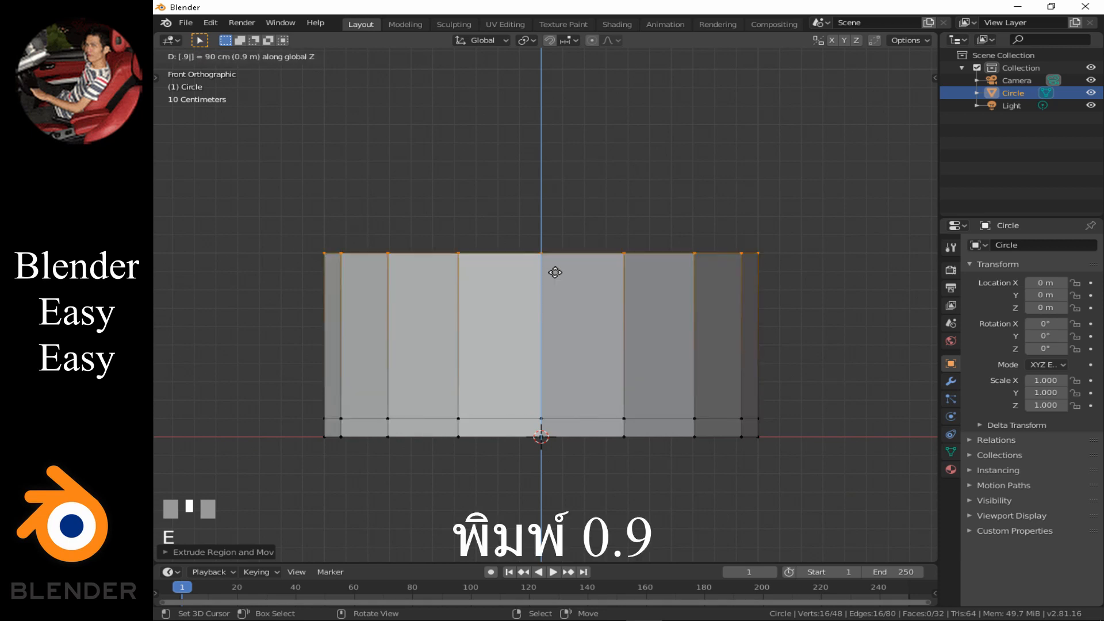
{"action": "key", "text": "Return"}
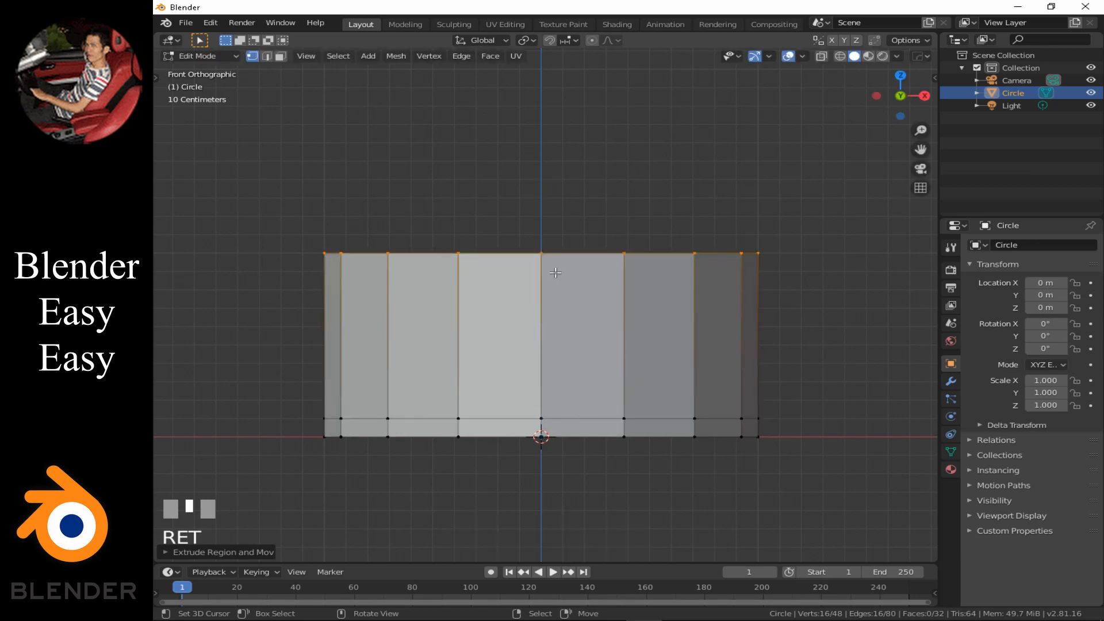
- Extrude the upper ring 1 m up along Z and scale the new ring by 1.1
{"action": "scroll", "coordinate": [554, 274], "scroll_direction": "down", "scroll_amount": 2}
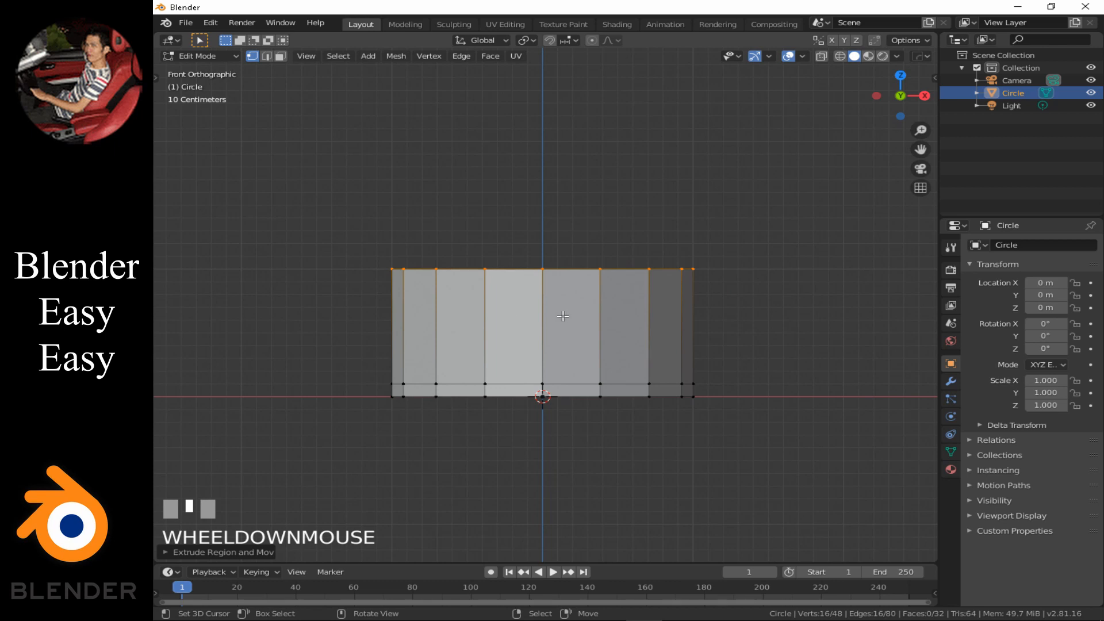
{"action": "type", "text": "ez1"}
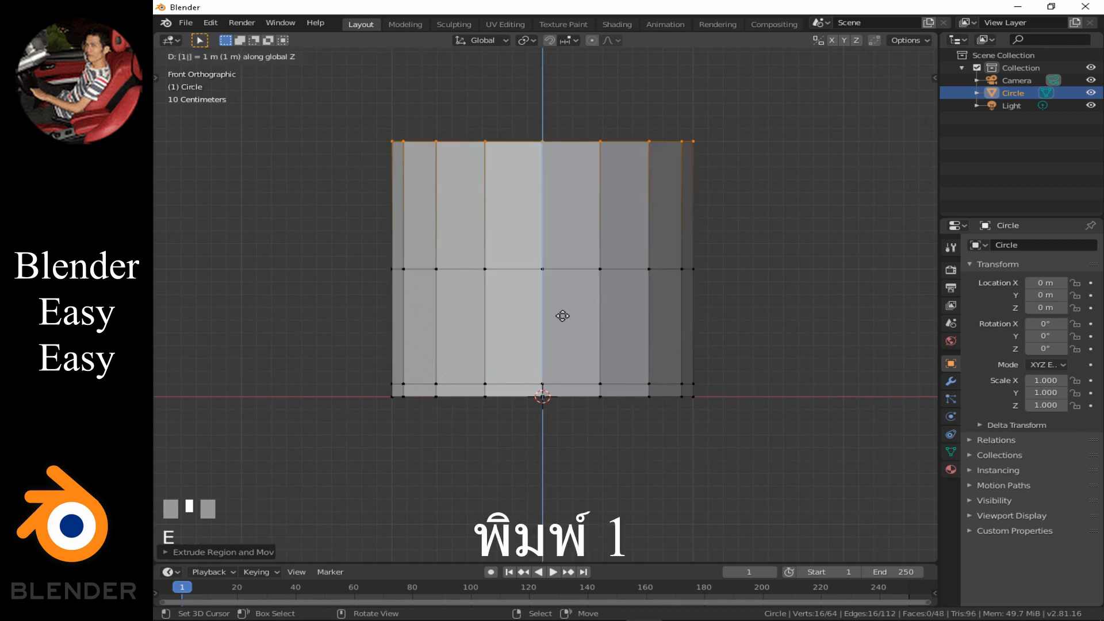
{"action": "key", "text": "Return"}
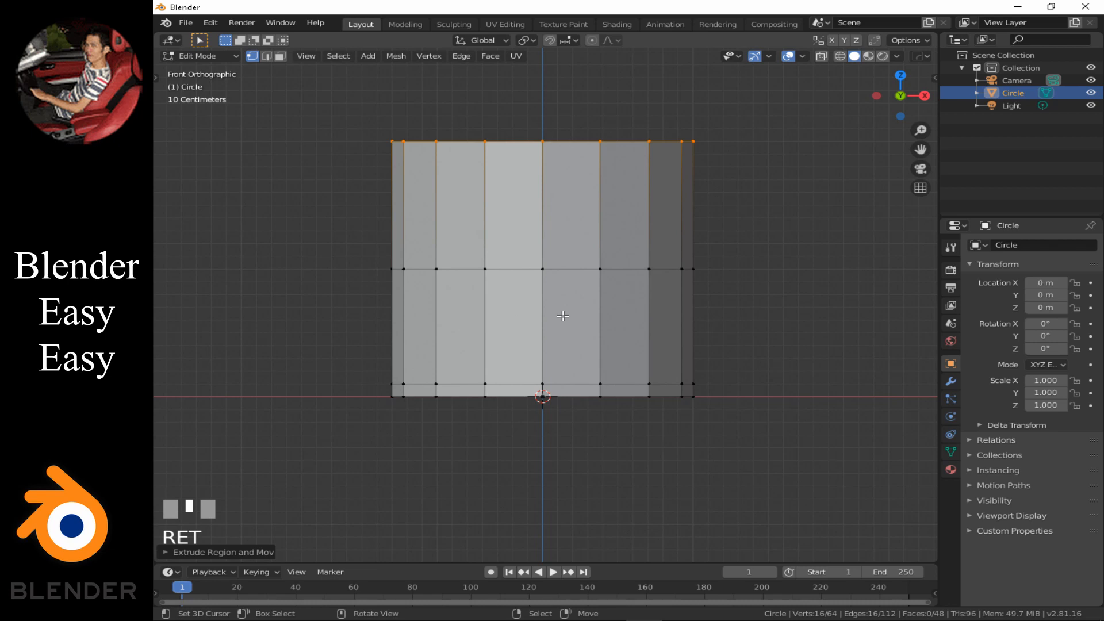
{"action": "key", "text": "s"}
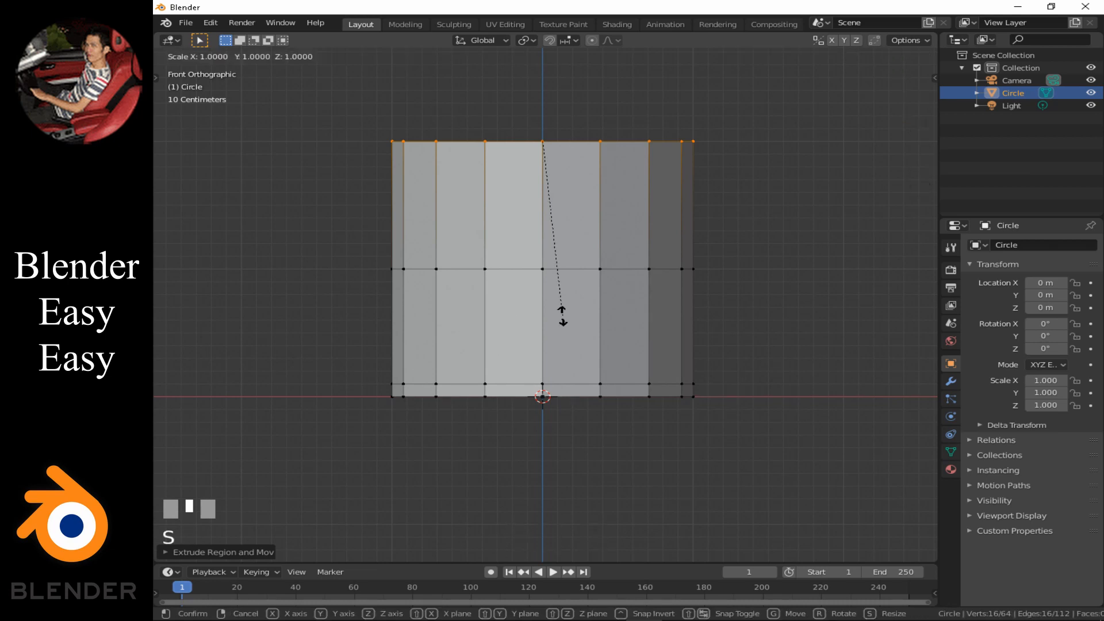
{"action": "type", "text": "1.1"}
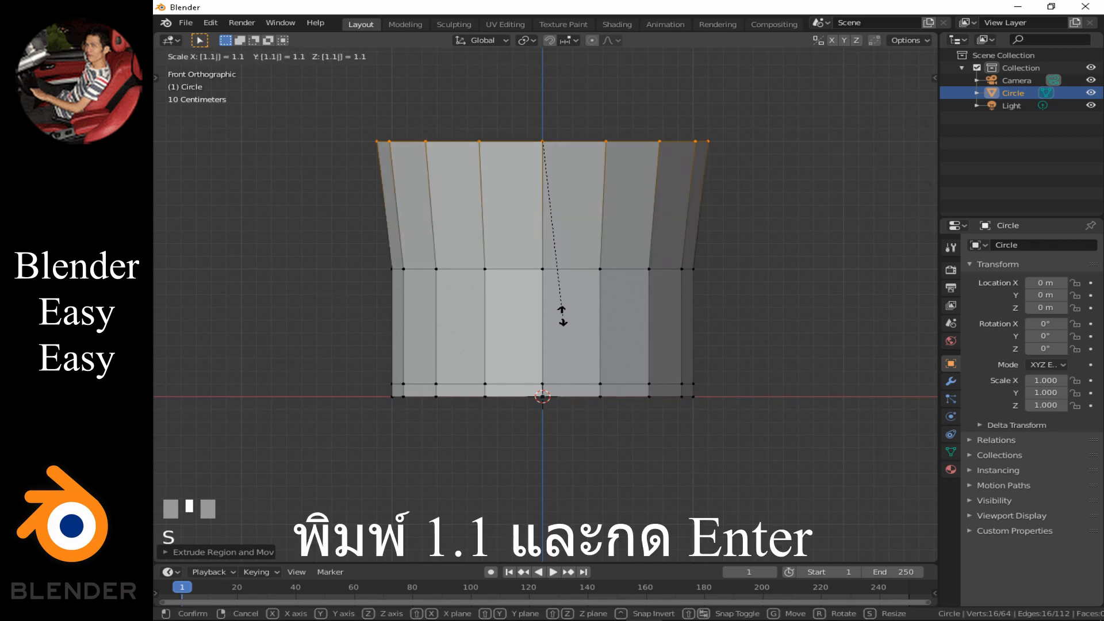
{"action": "key", "text": "Return"}
- Extrude the widened upper ring 0.9 m up along Z
{"action": "scroll", "coordinate": [563, 315], "scroll_direction": "down", "scroll_amount": 2}
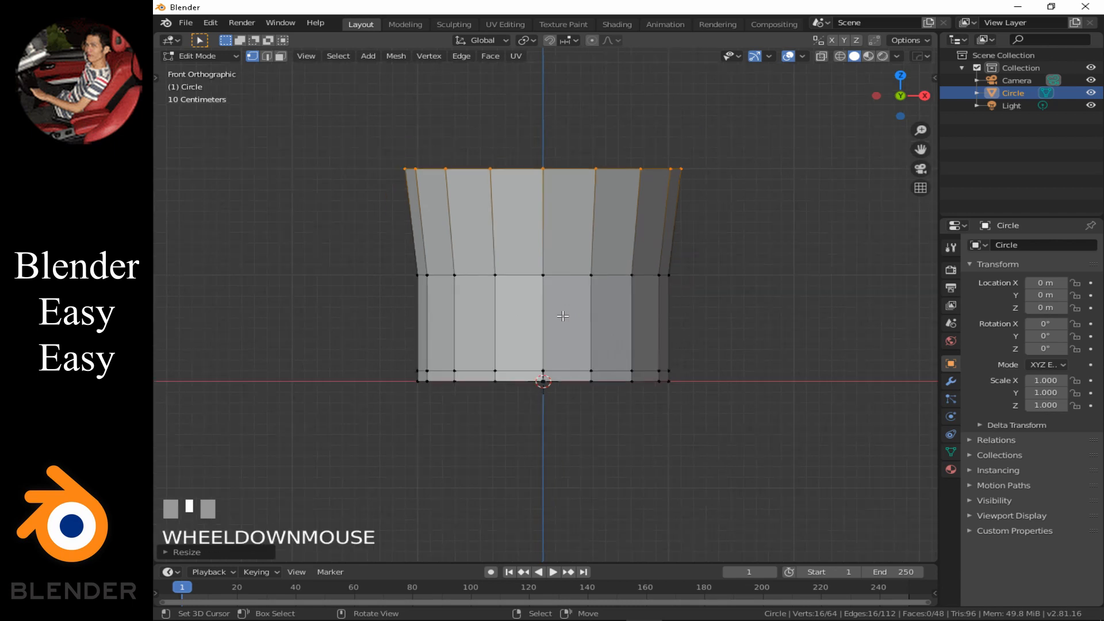
{"action": "key", "text": "e"}
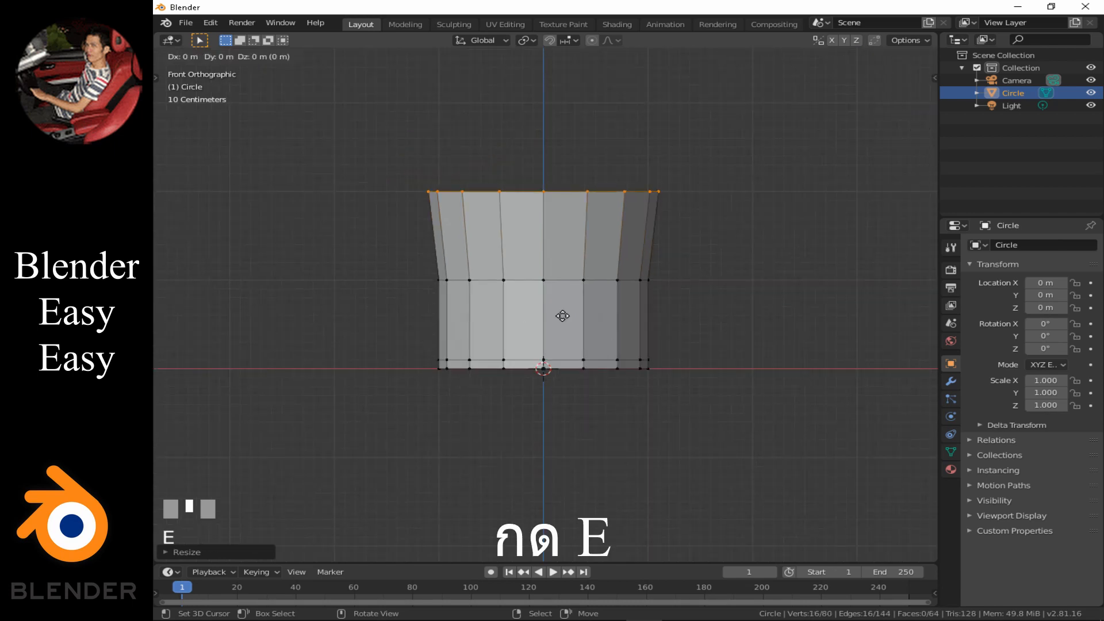
{"action": "key", "text": "z"}
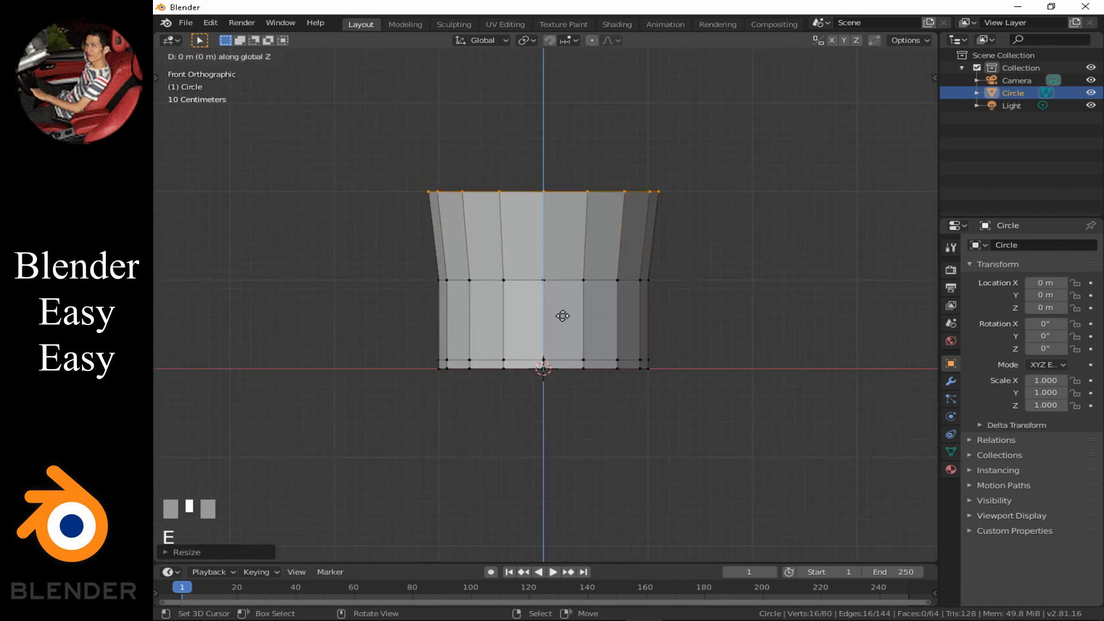
{"action": "type", "text": "0.9"}
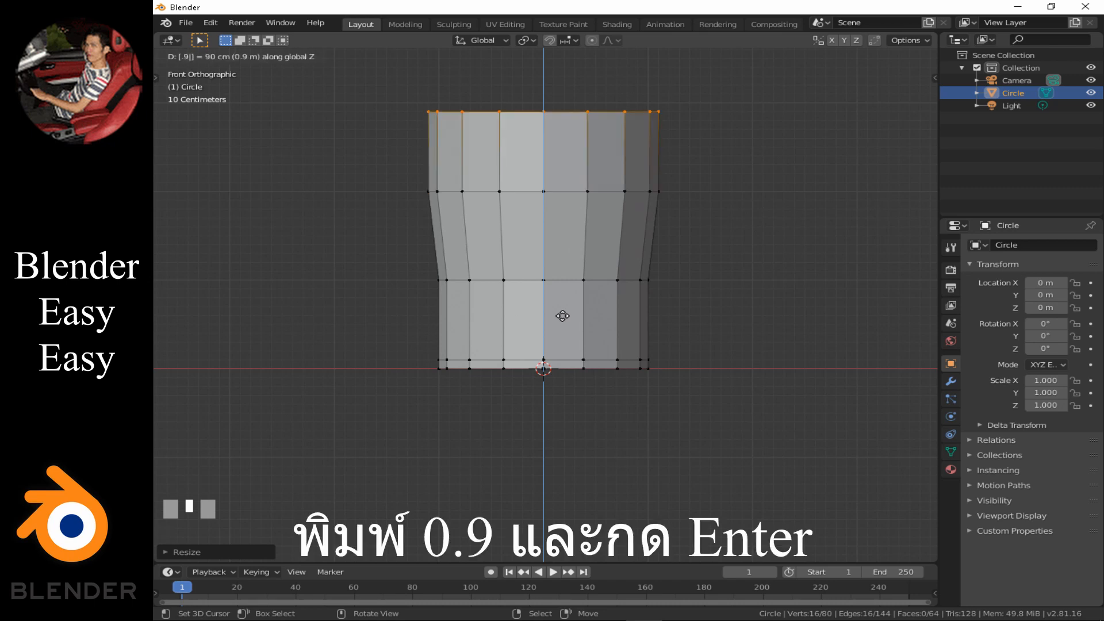
{"action": "key", "text": "Return"}
- Extrude a thin rim band 0.1 m up along Z from the upper ring
{"action": "type", "text": "ez"}
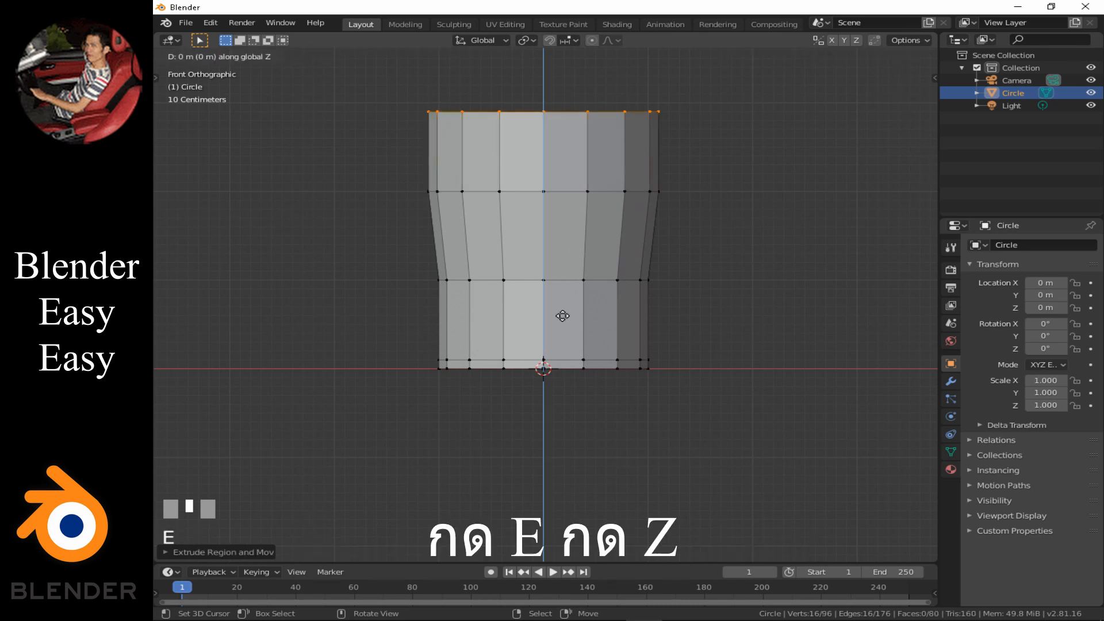
{"action": "type", "text": ".1"}
{"action": "key", "text": "Return"}
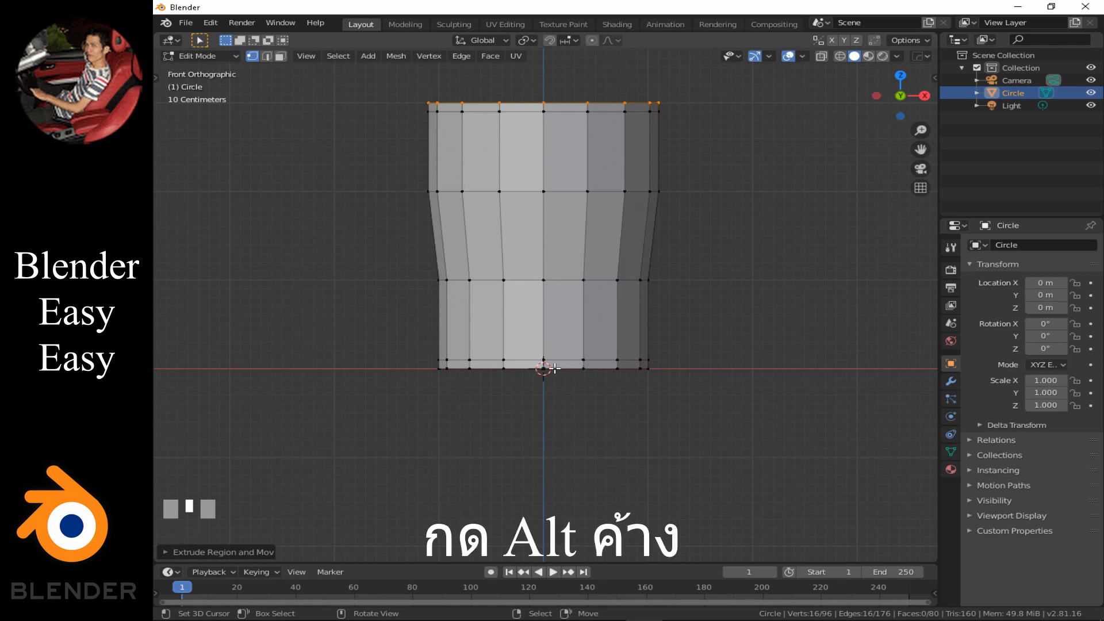
- Select the lowest edge loop and extrude it inward with a scale of 0.9
{"action": "scroll", "coordinate": [588, 378], "scroll_direction": "up", "scroll_amount": 3}
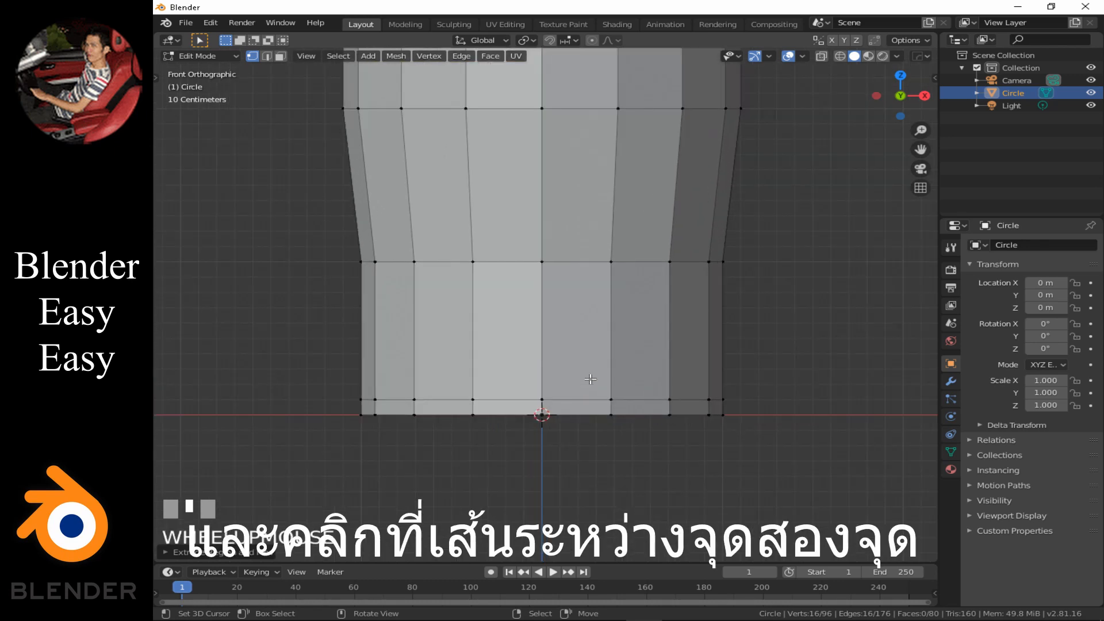
{"action": "scroll", "coordinate": [591, 379], "scroll_direction": "up", "scroll_amount": 2}
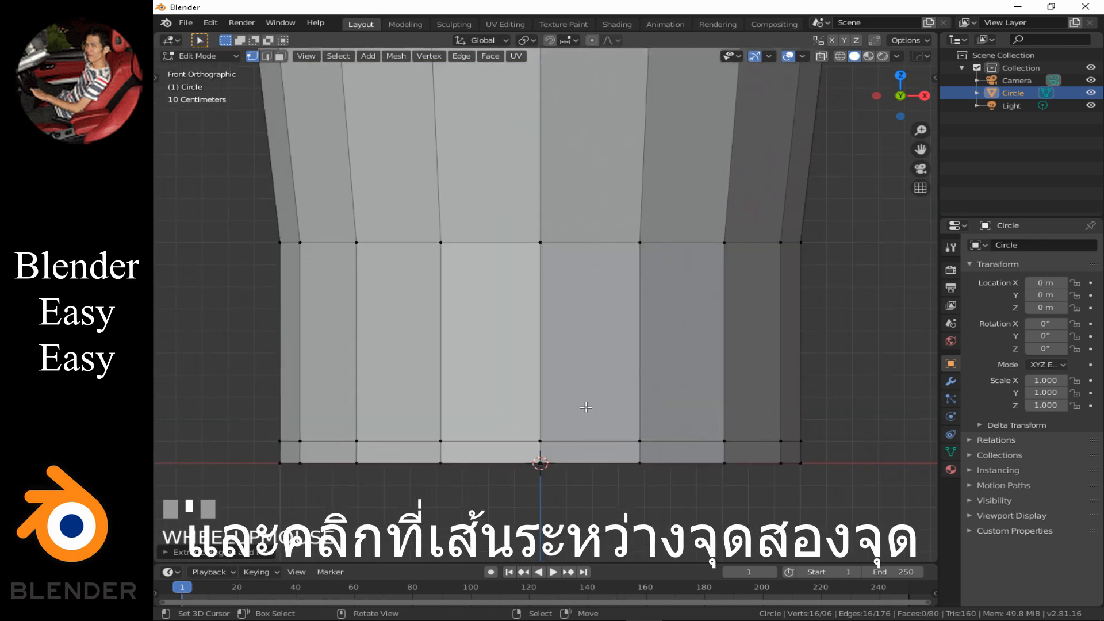
{"action": "right_click", "coordinate": [568, 463], "text": "alt"}
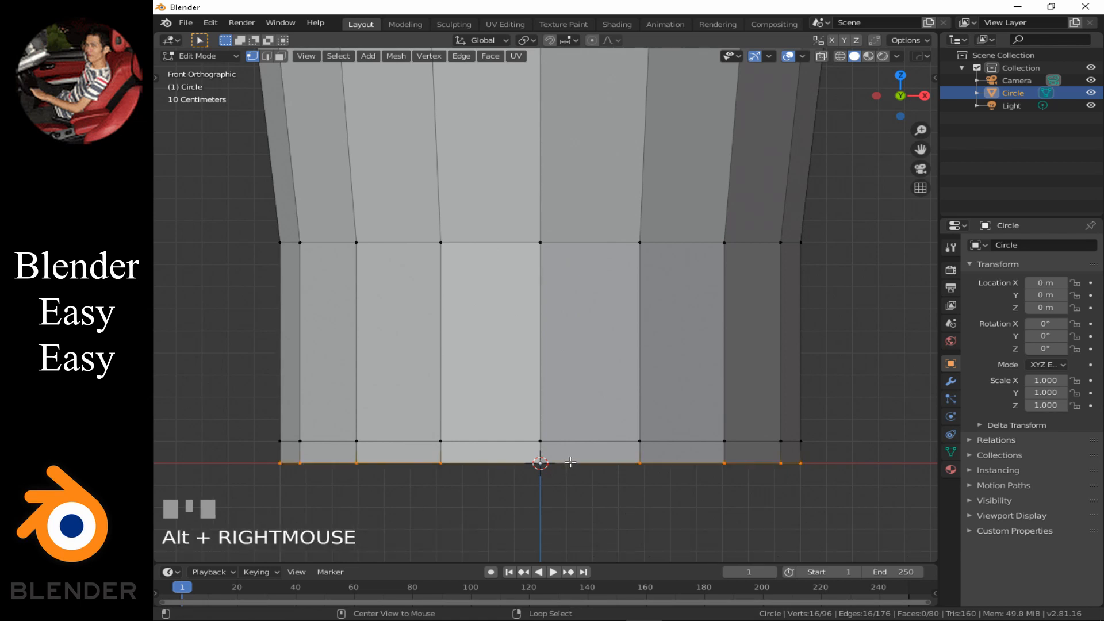
{"action": "scroll", "coordinate": [574, 461], "scroll_direction": "down", "scroll_amount": 2}
{"action": "middle_click_drag", "start_coordinate": [575, 461], "coordinate": [345, 342]}
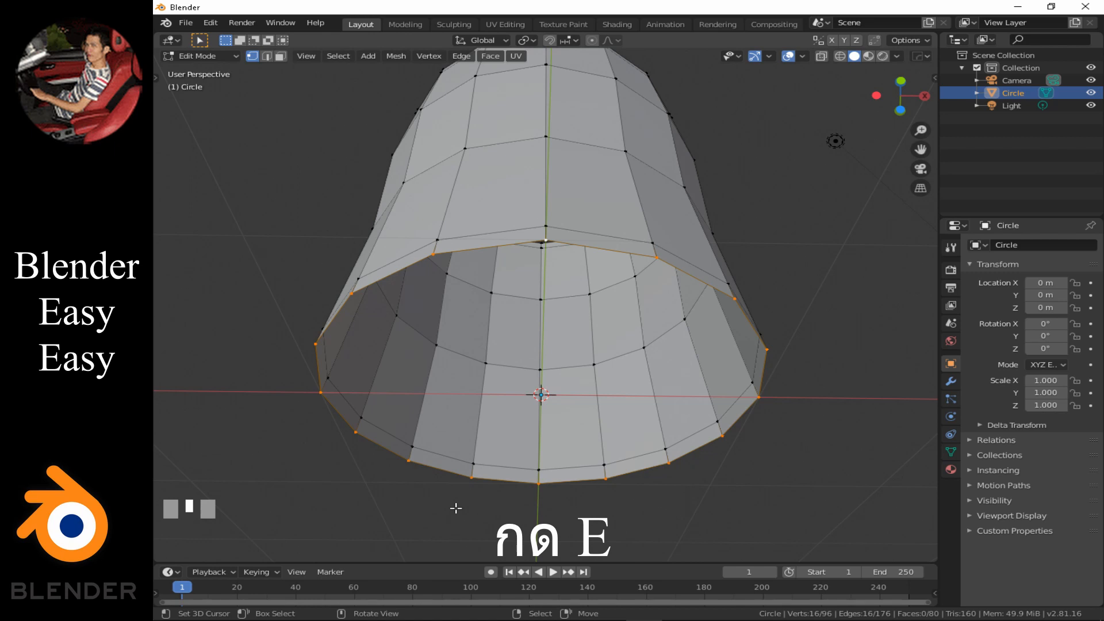
{"action": "key", "text": "e"}
{"action": "key", "text": "s"}
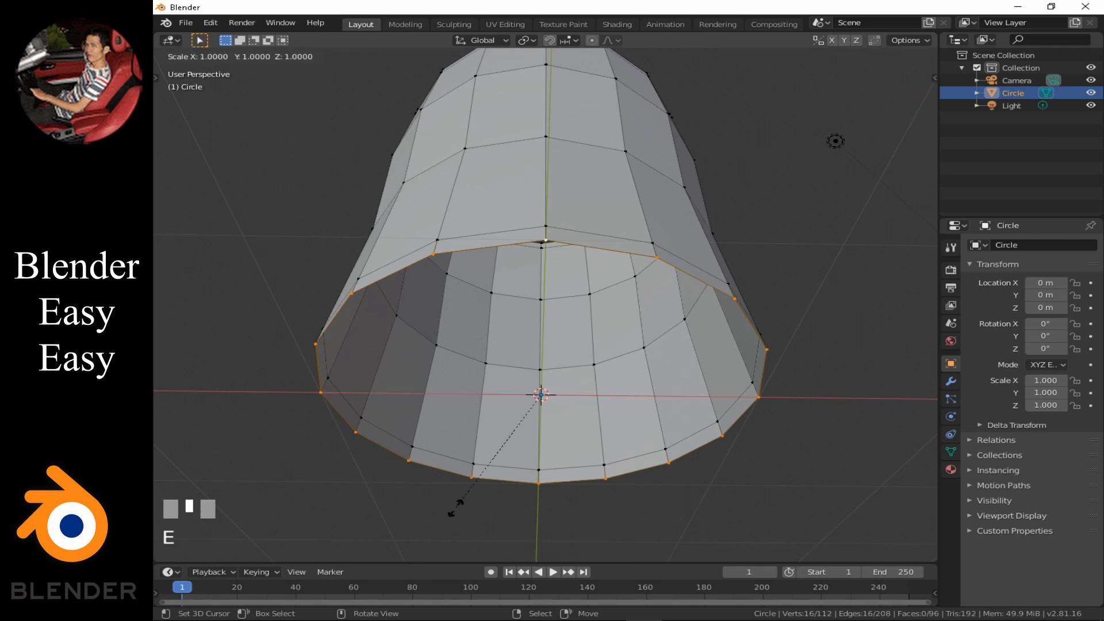
{"action": "type", "text": ".9"}
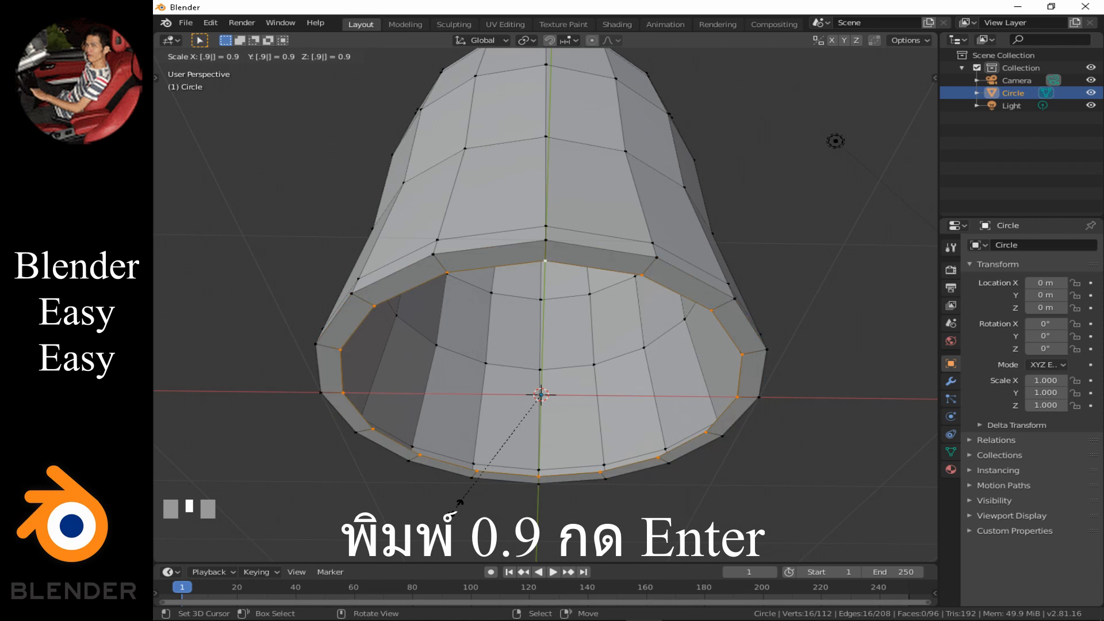
{"action": "key", "text": "Return"}
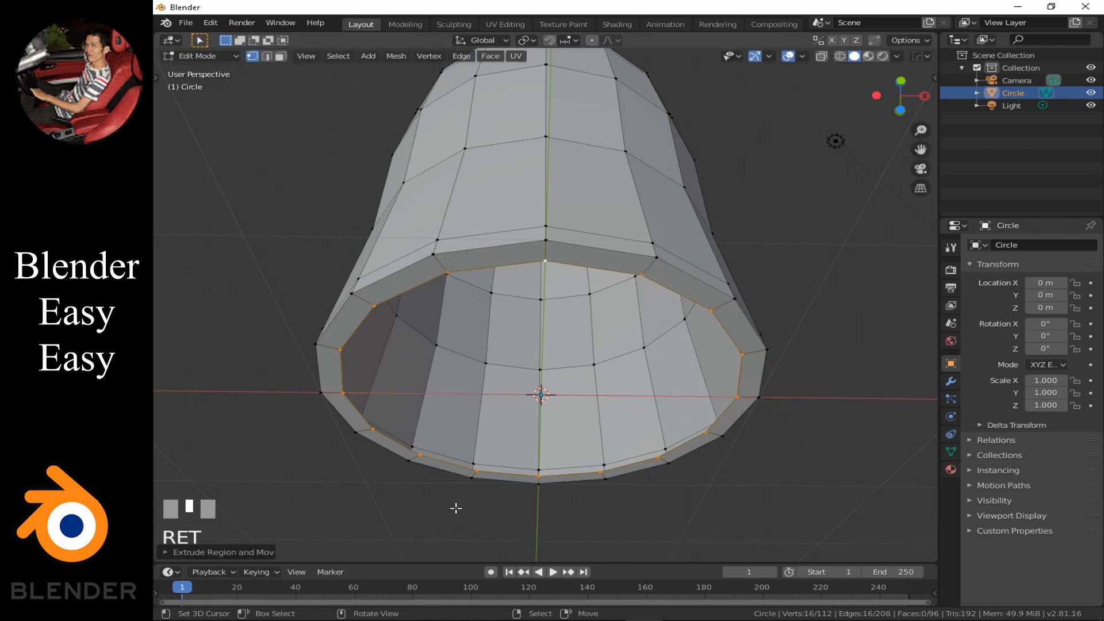
- Extrude the inner bottom loop further inward with a scale of 0.5
{"action": "key", "text": "e"}
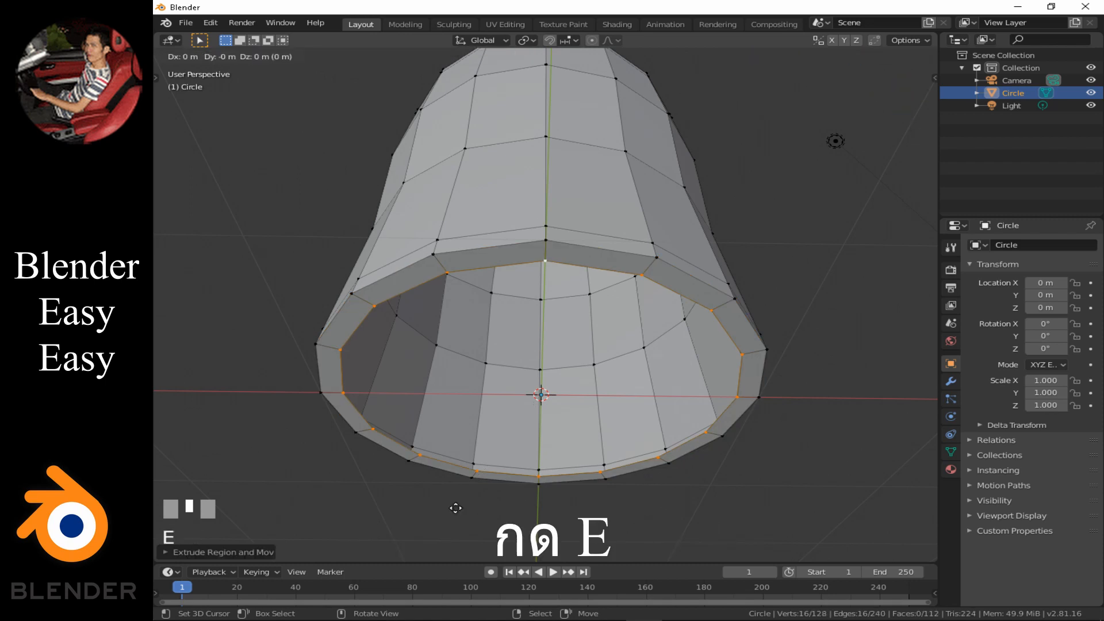
{"action": "key", "text": "s"}
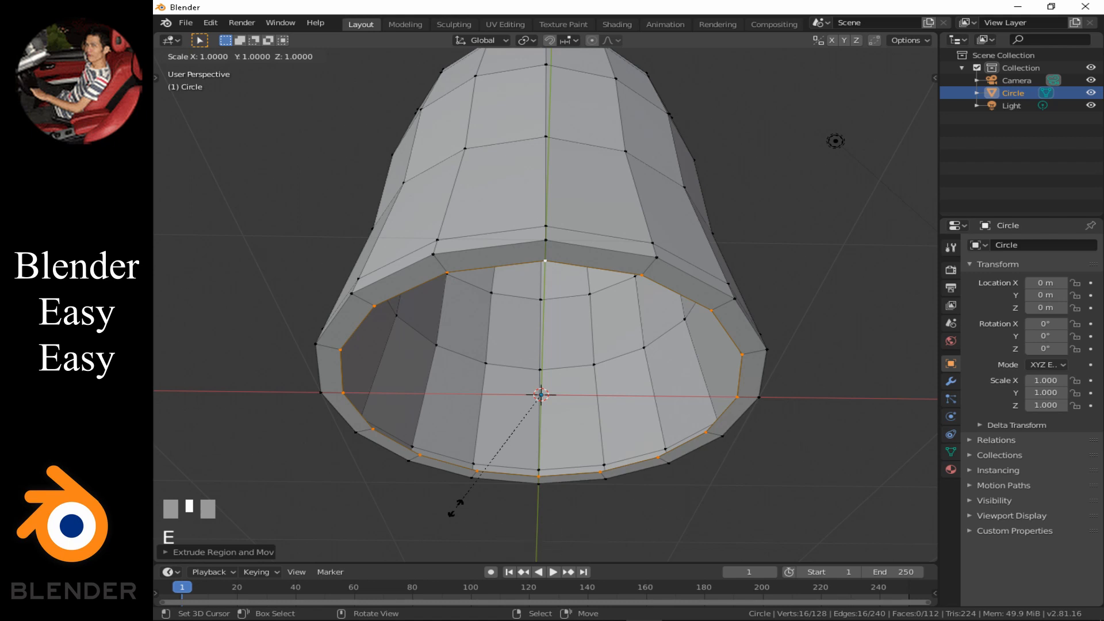
{"action": "type", "text": "0.5"}
{"action": "key", "text": "Return"}
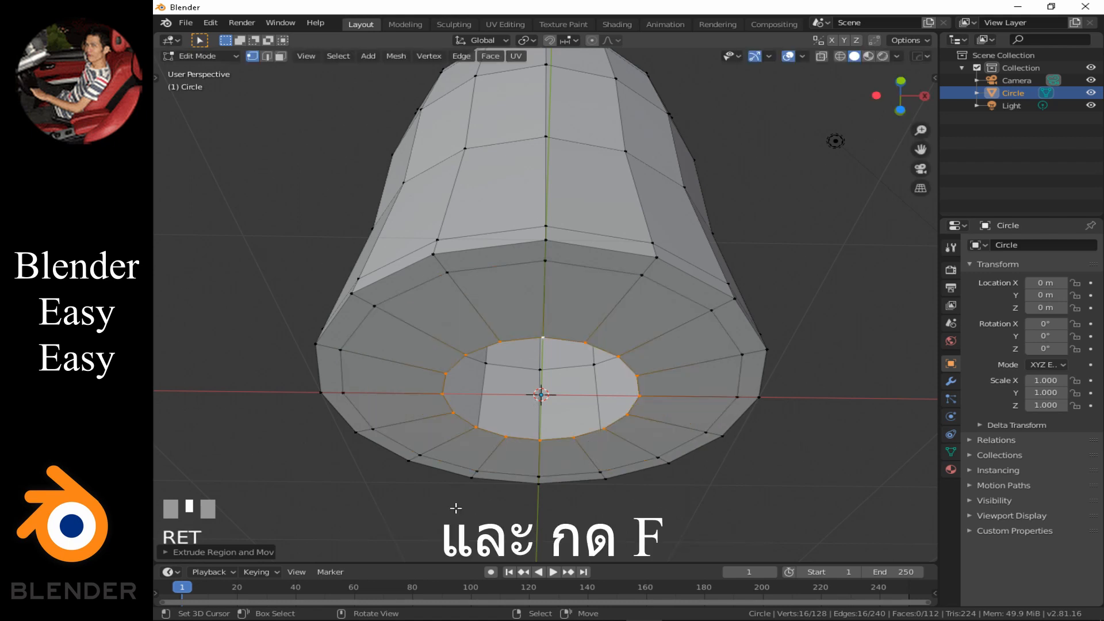
- Fill the innermost bottom loop with a face to close the cup's base
{"action": "key", "text": "f"}
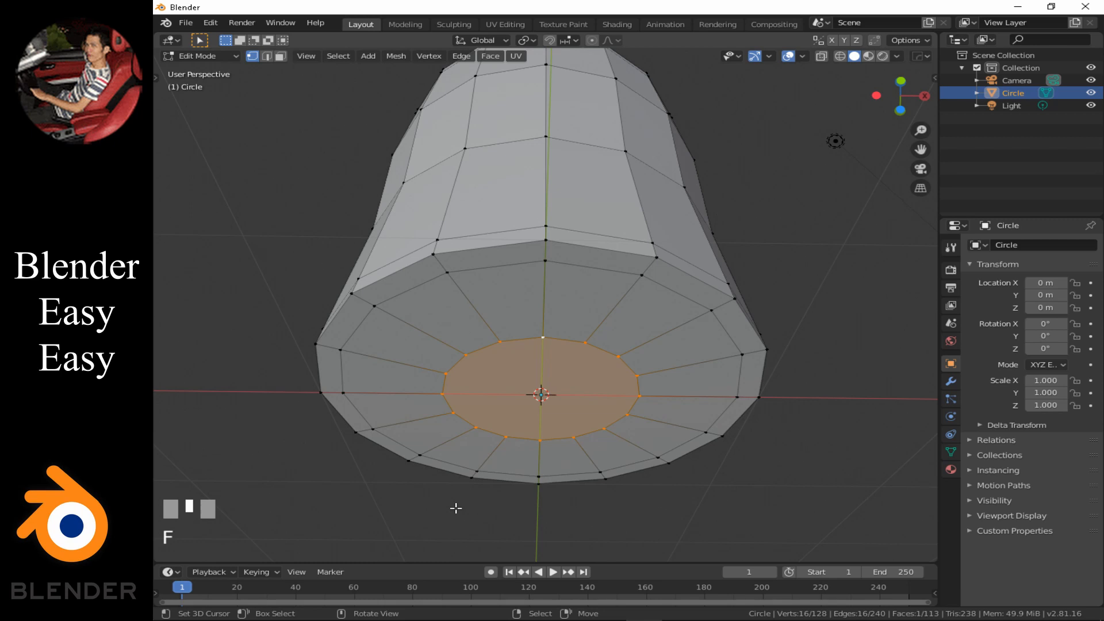
{"action": "scroll", "coordinate": [470, 441], "scroll_direction": "down", "scroll_amount": 3}
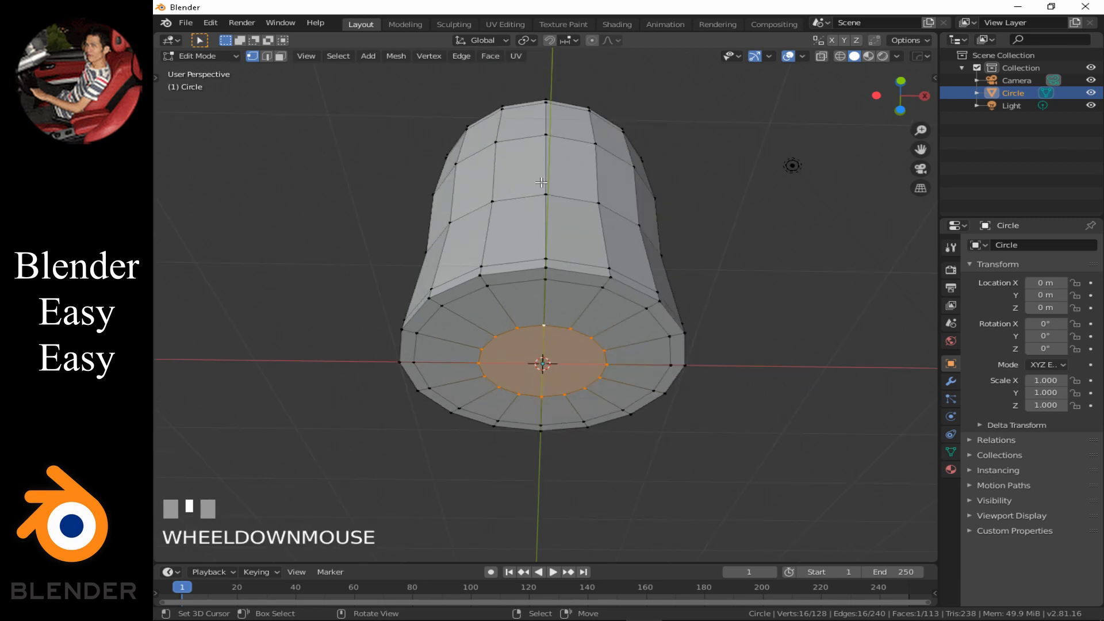
{"action": "middle_click_drag", "start_coordinate": [542, 182], "coordinate": [542, 320]}
{"action": "scroll", "coordinate": [542, 316], "scroll_direction": "down", "scroll_amount": 2}
{"action": "middle_click_drag", "start_coordinate": [548, 261], "coordinate": [547, 328]}
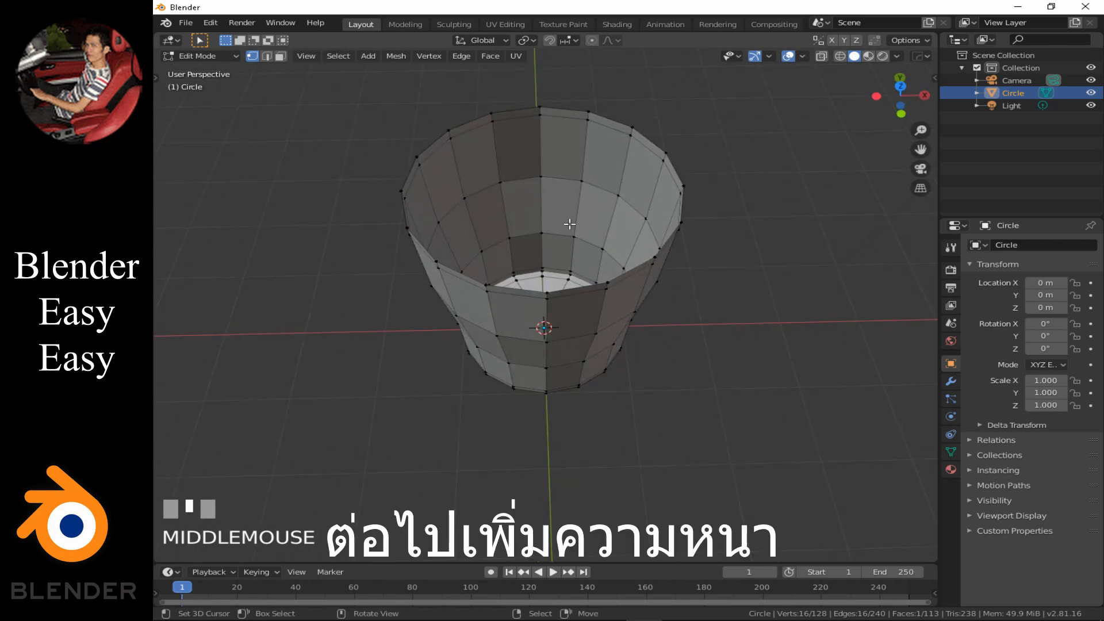
- Return to Object Mode and add a Solidify modifier to the cup
{"action": "scroll", "coordinate": [552, 168], "scroll_direction": "up", "scroll_amount": 3}
{"action": "middle_click_drag", "start_coordinate": [573, 149], "coordinate": [573, 170]}
{"action": "middle_click_drag", "start_coordinate": [573, 170], "coordinate": [572, 246], "text": "shift"}
{"action": "middle_click_drag", "start_coordinate": [572, 288], "coordinate": [569, 246]}
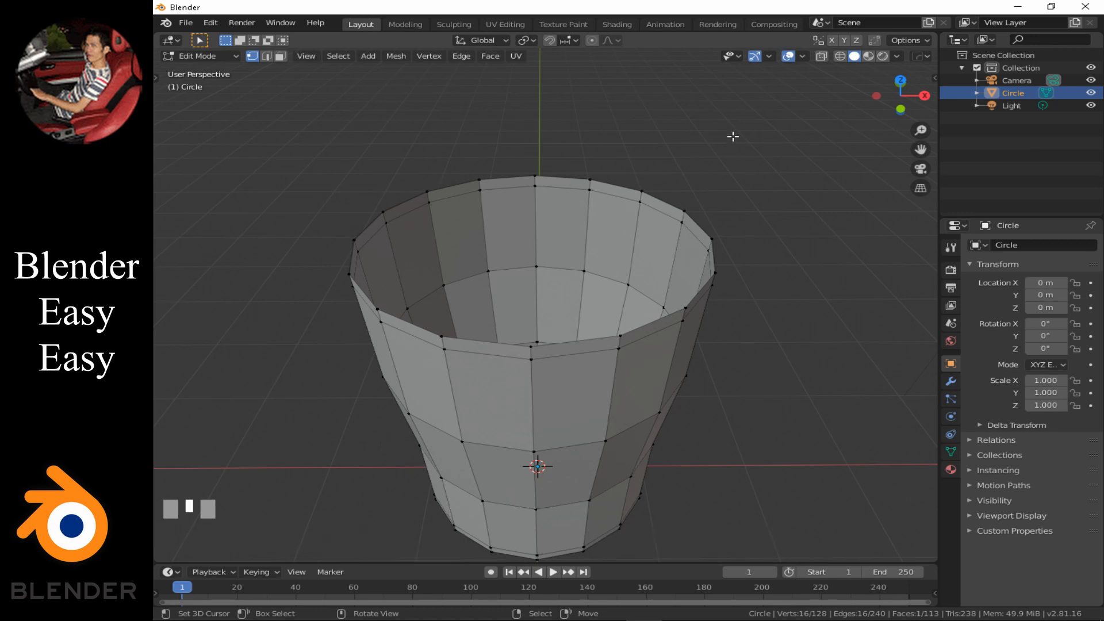
{"action": "key", "text": "Tab"}
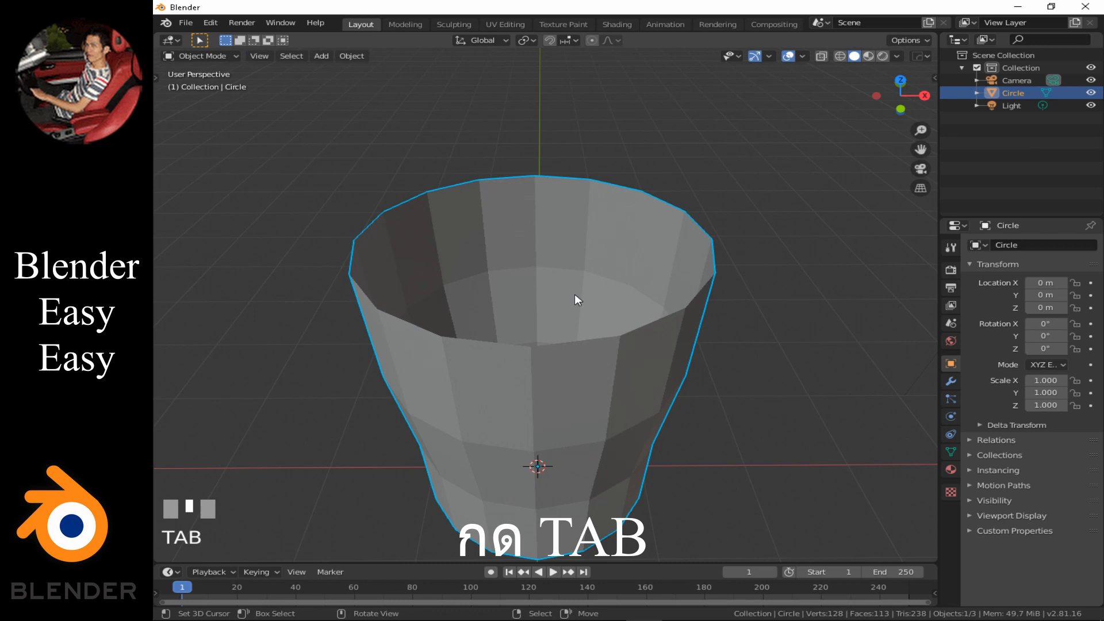
{"action": "left_click", "coordinate": [950, 383]}
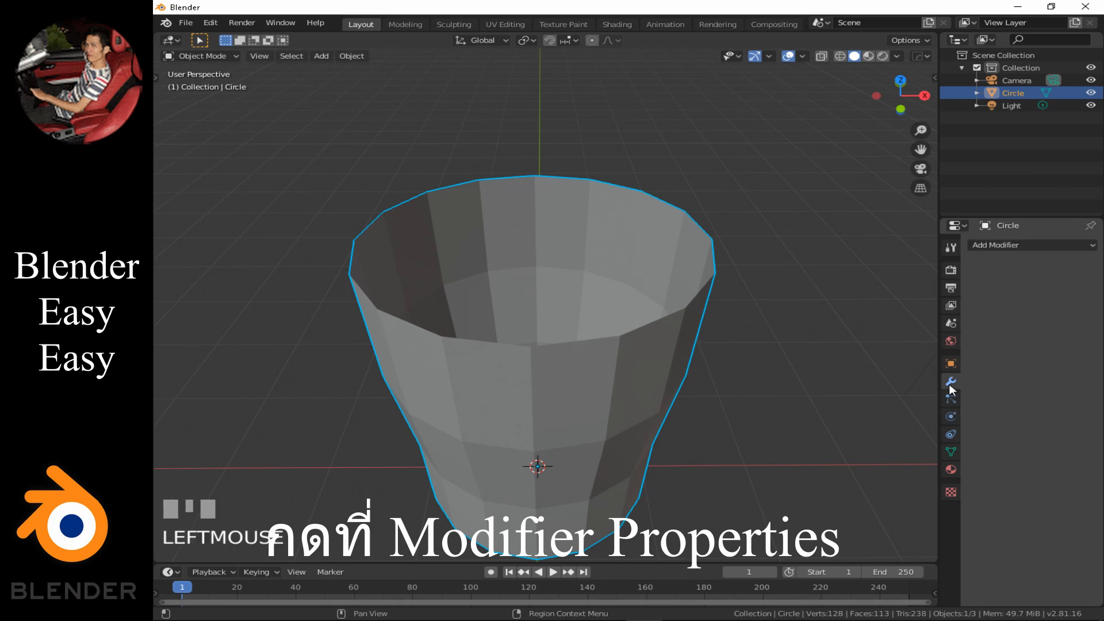
{"action": "left_click", "coordinate": [998, 246]}
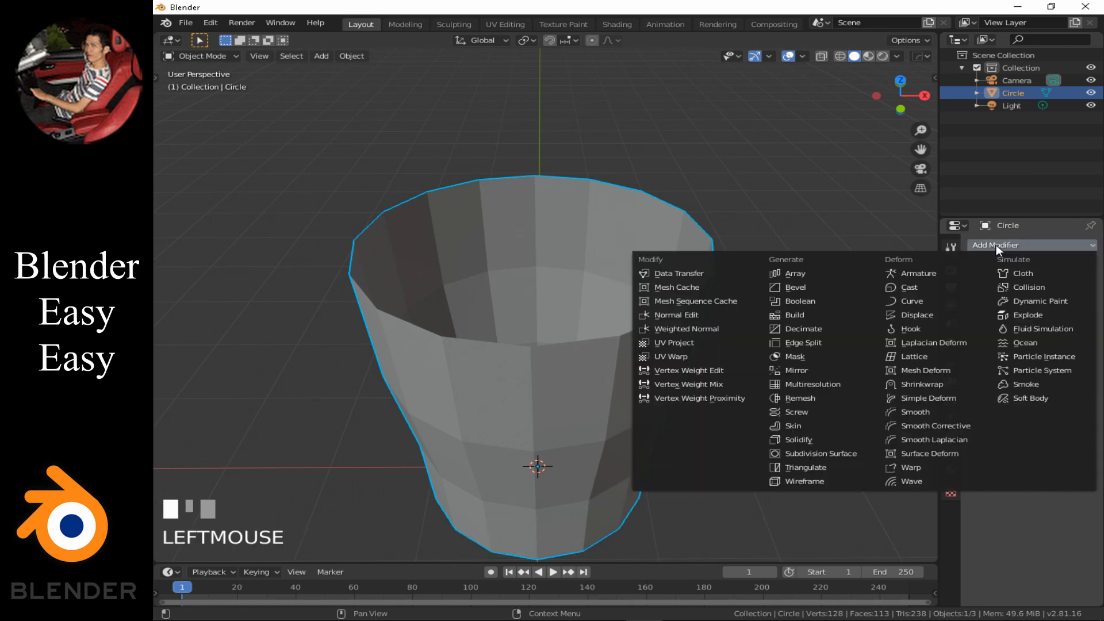
{"action": "left_click", "coordinate": [827, 442]}
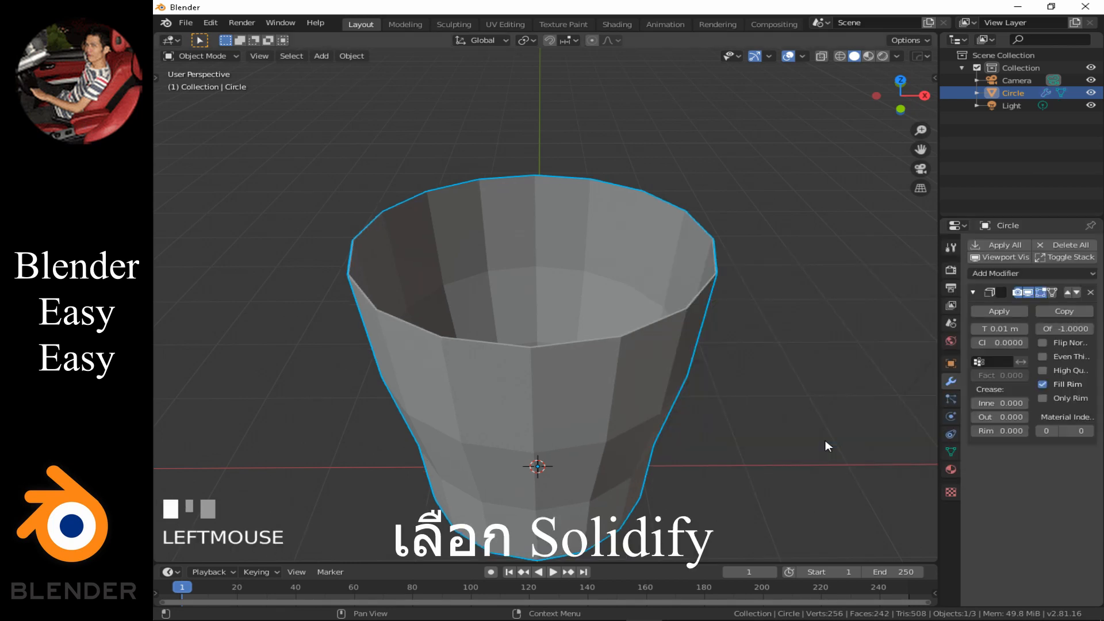
- Set the Solidify thickness to 0.1 m and apply the modifier
{"action": "left_click", "coordinate": [1004, 330]}
{"action": "type", "text": ".1"}
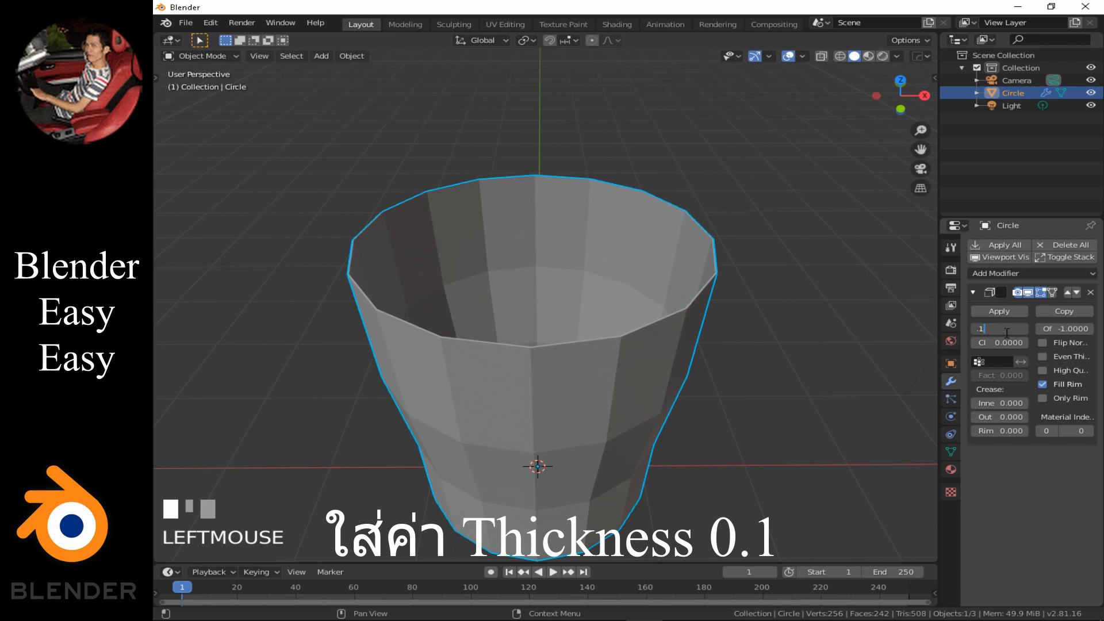
{"action": "key", "text": "Return"}
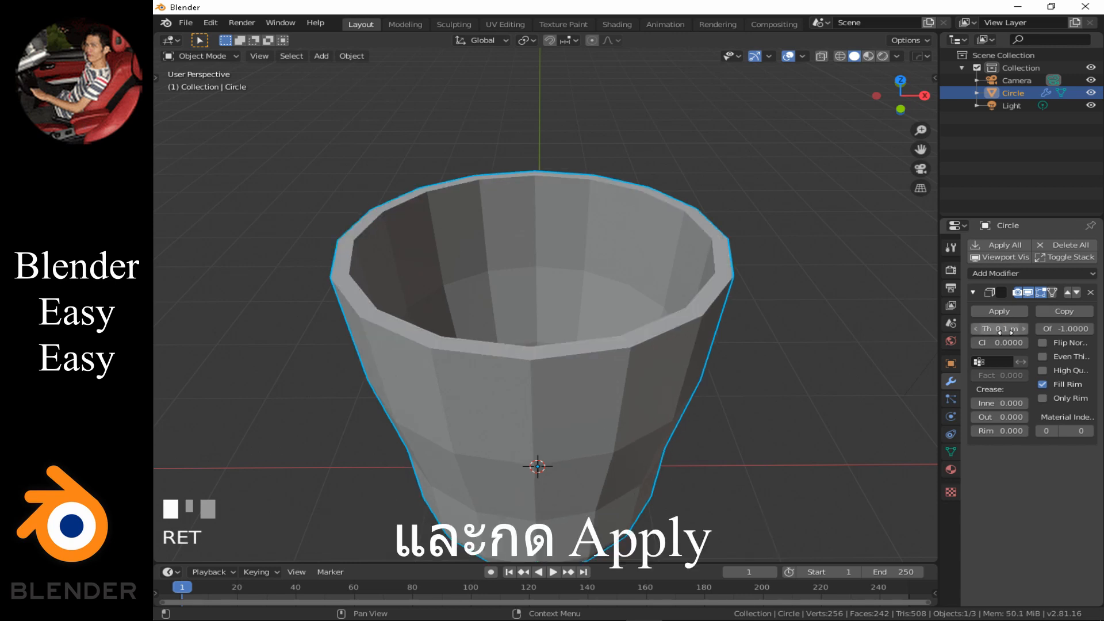
{"action": "left_click", "coordinate": [989, 311]}
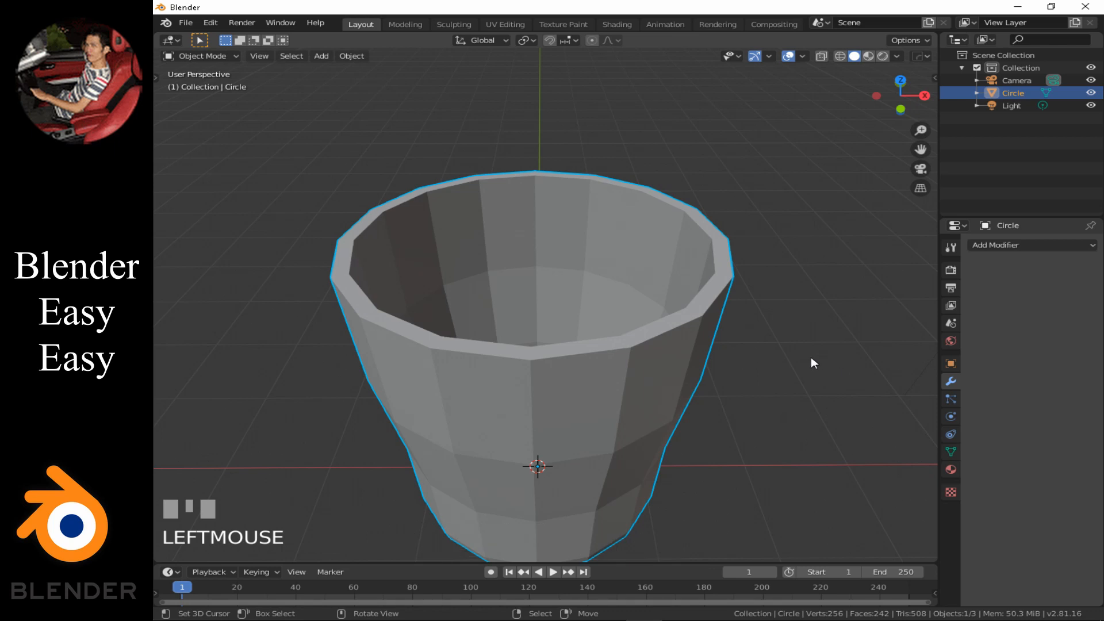
- In Edit Mode, select the whole cup mesh and rotate it about -11.12° in top view so flat faces align with the axes
{"action": "key", "text": "KP_7"}
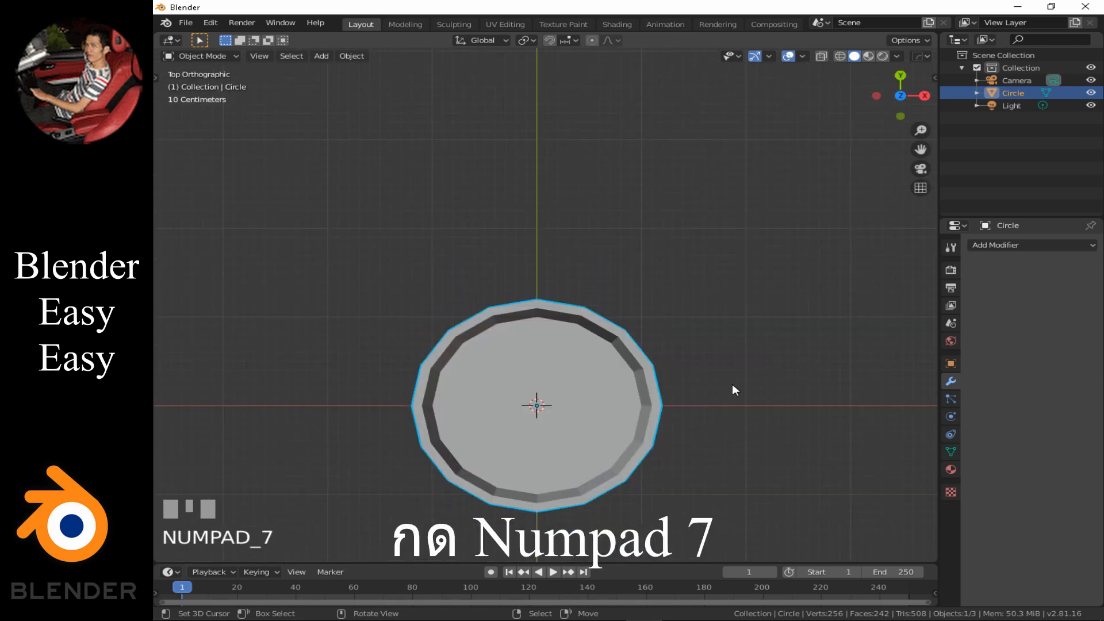
{"action": "key", "text": "KP_Decimal"}
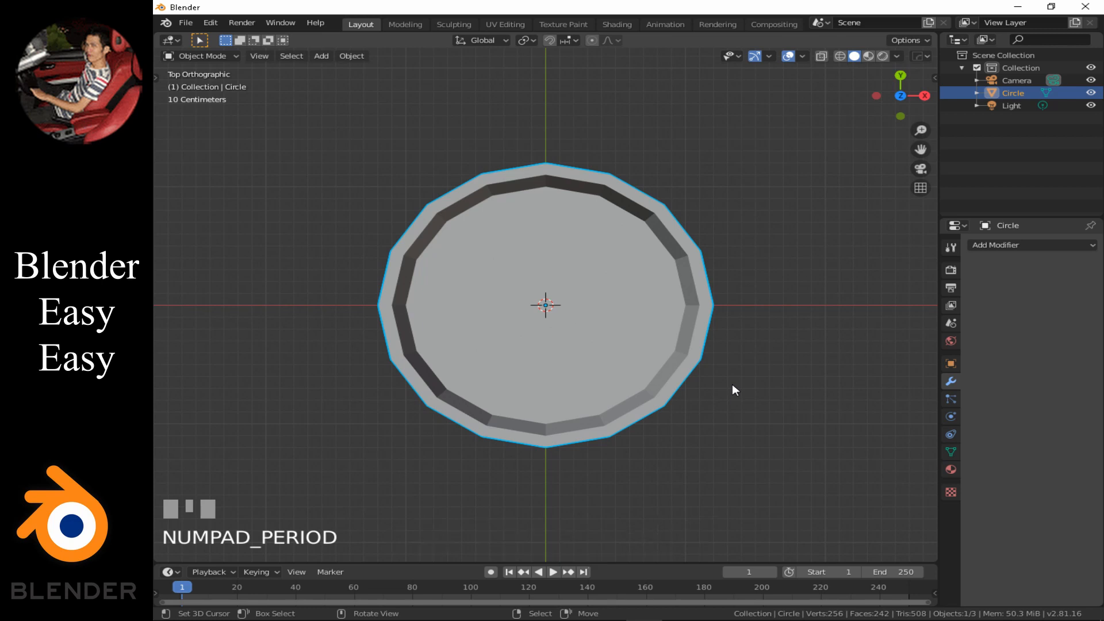
{"action": "key", "text": "Tab"}
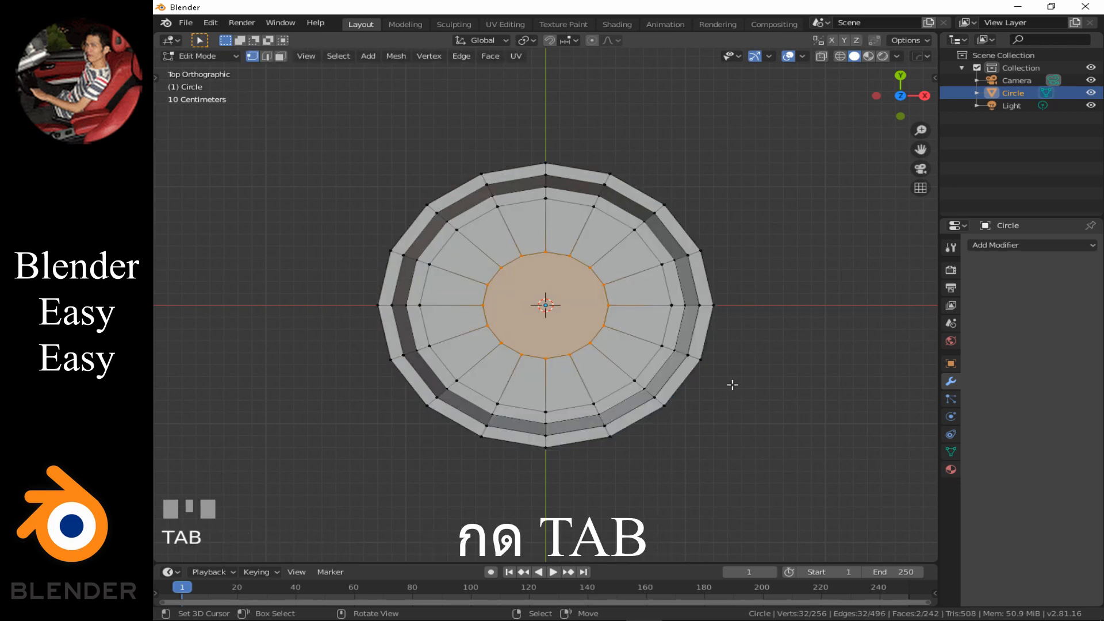
{"action": "key", "text": "a"}
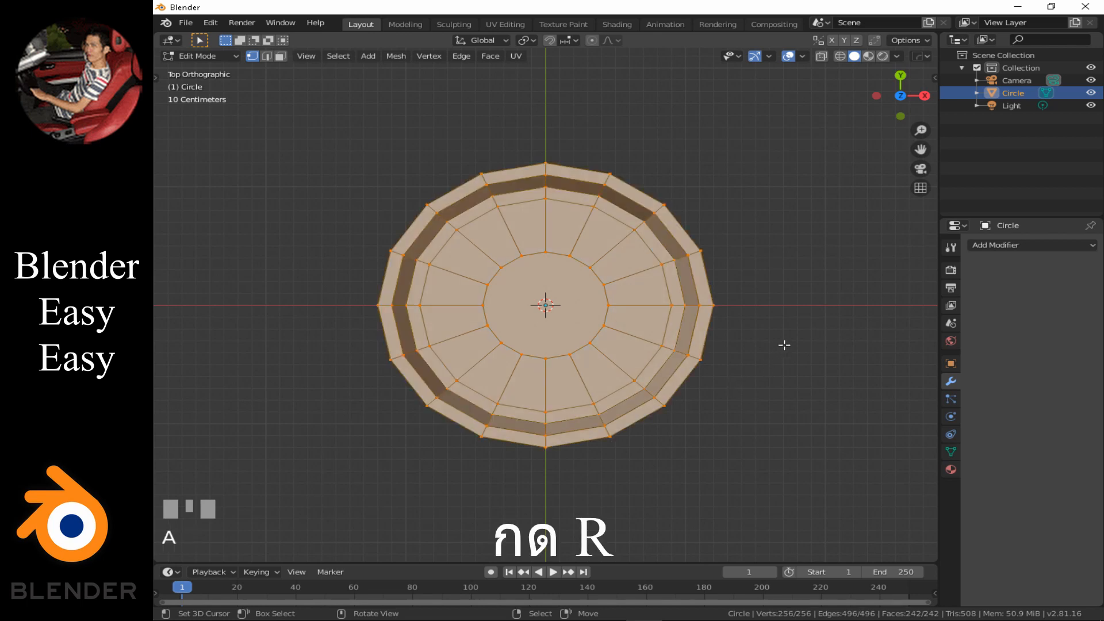
{"action": "key", "text": "r"}
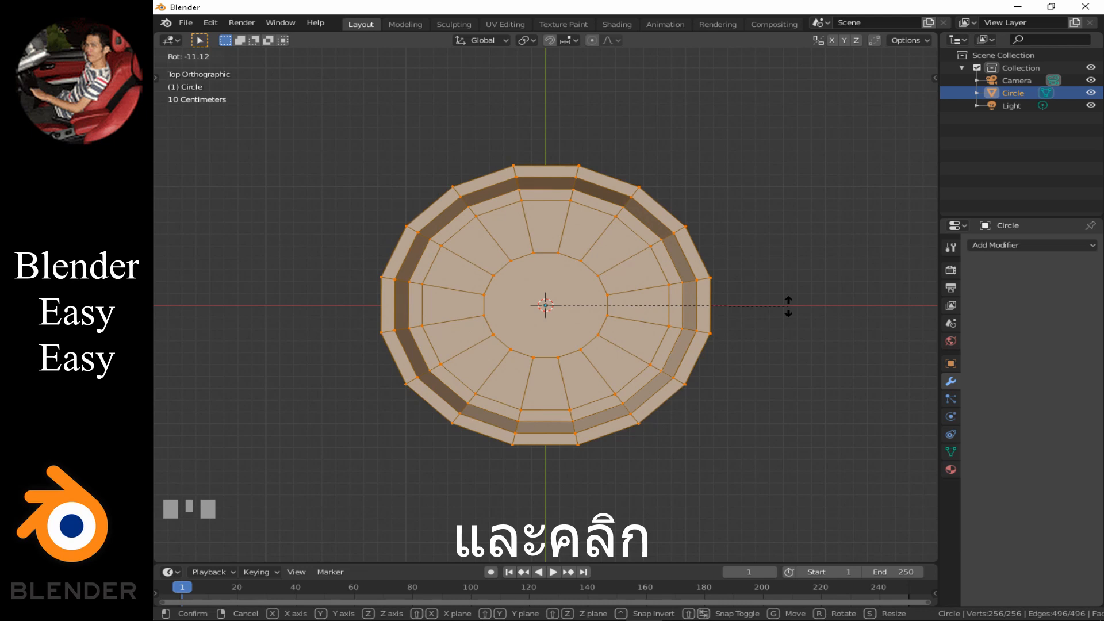
{"action": "left_click", "coordinate": [788, 307]}
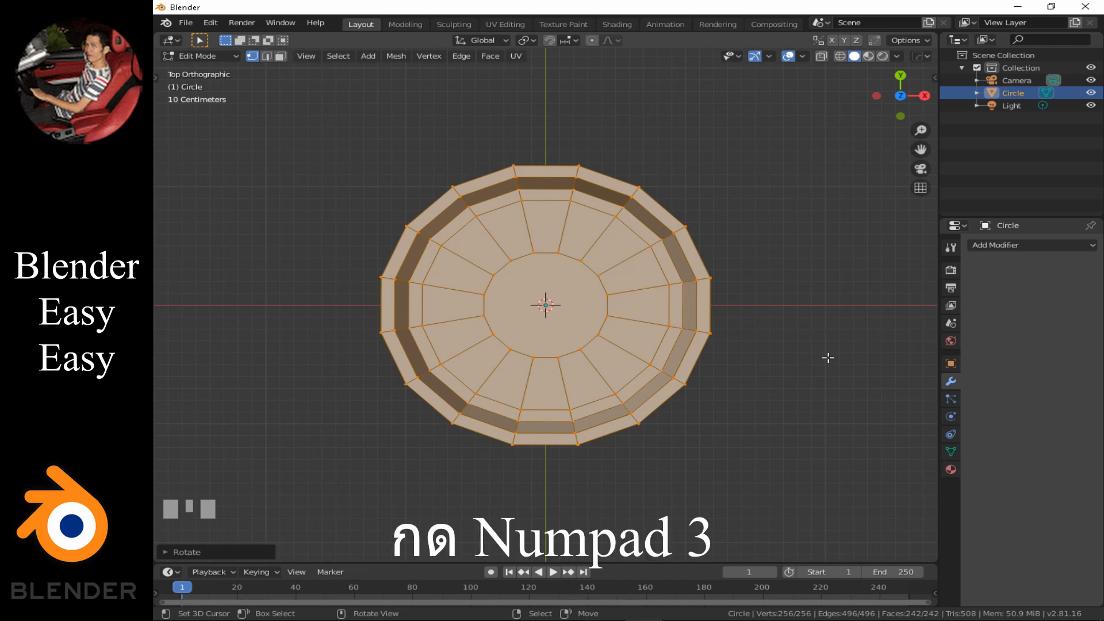
- Add one centred horizontal loop cut to the tall upper wall band and one to the tall lower wall band
{"action": "key", "text": "KP_3"}
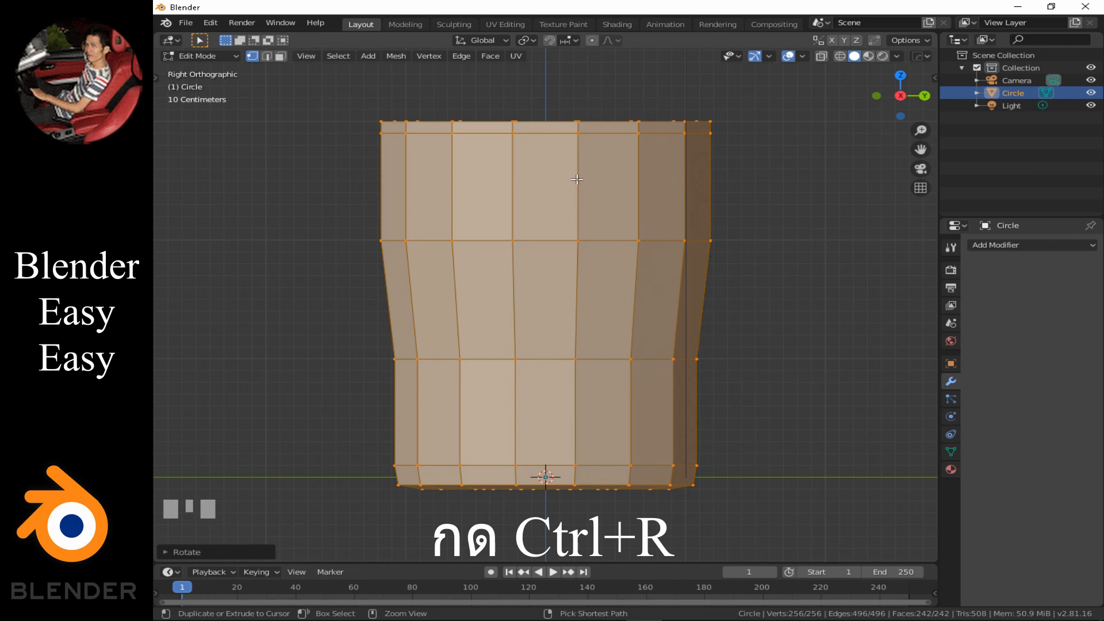
{"action": "key", "text": "ctrl+r"}
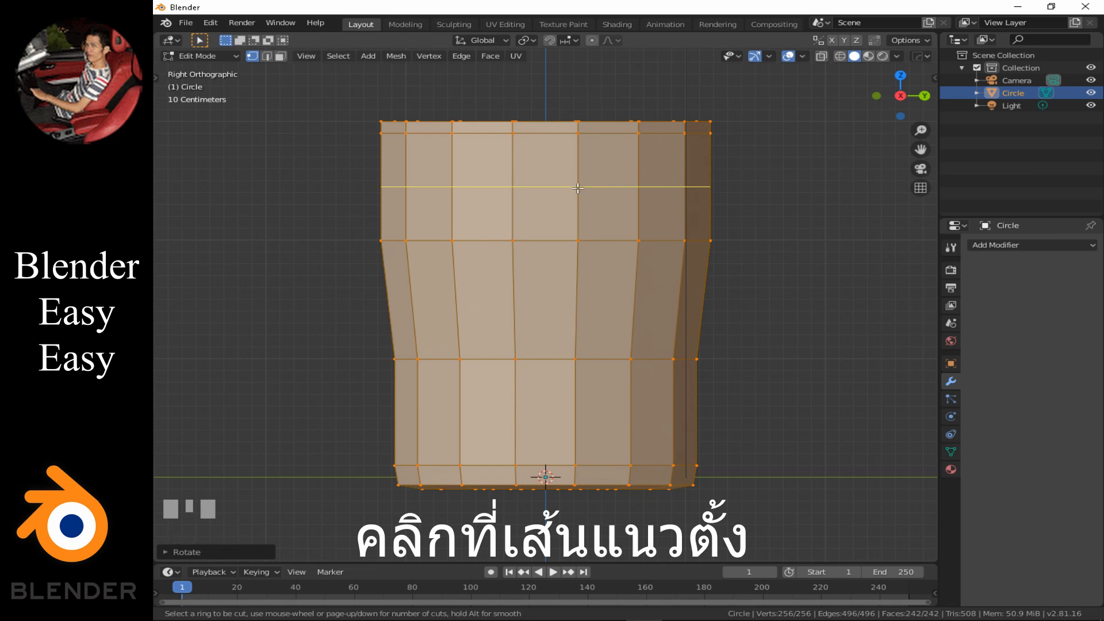
{"action": "left_click", "coordinate": [578, 188]}
{"action": "right_click", "coordinate": [578, 188]}
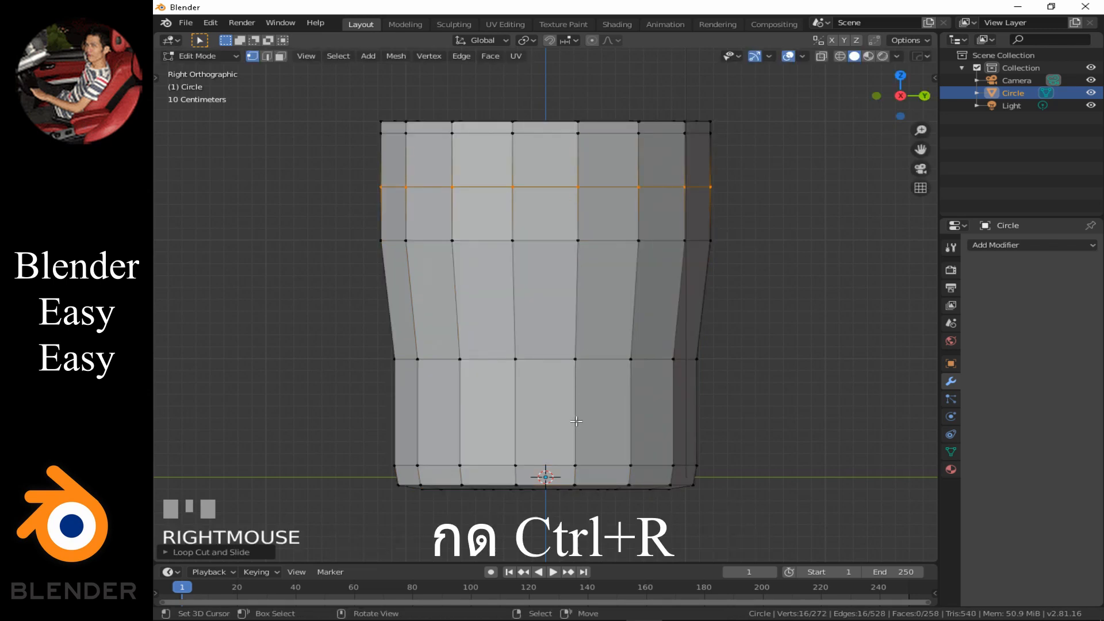
{"action": "key", "text": "ctrl+r"}
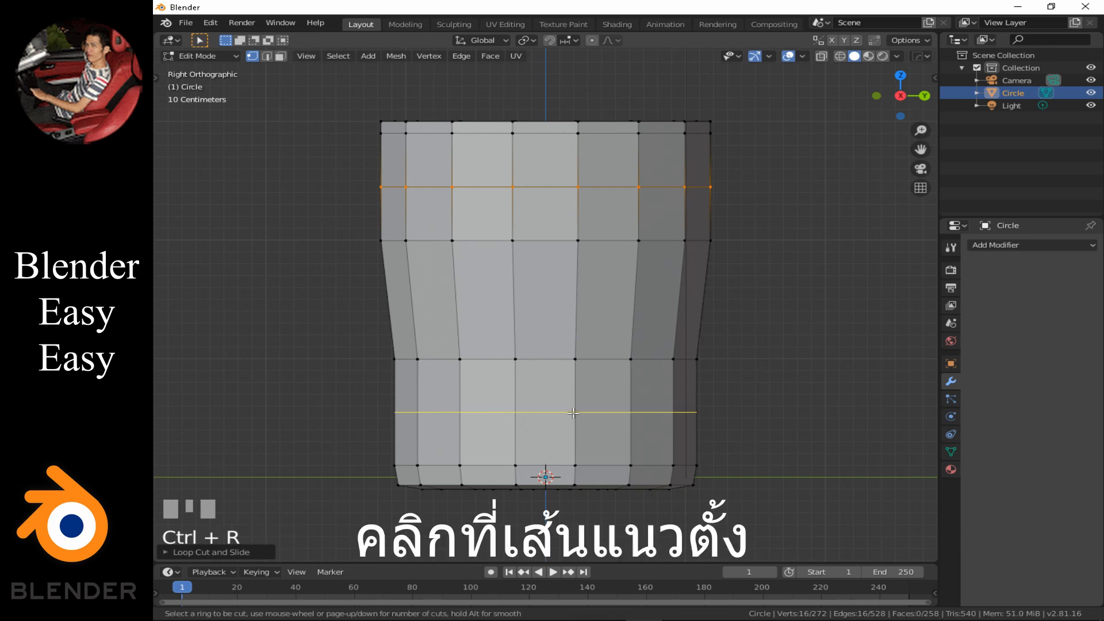
{"action": "left_click", "coordinate": [574, 412]}
{"action": "right_click", "coordinate": [573, 412]}
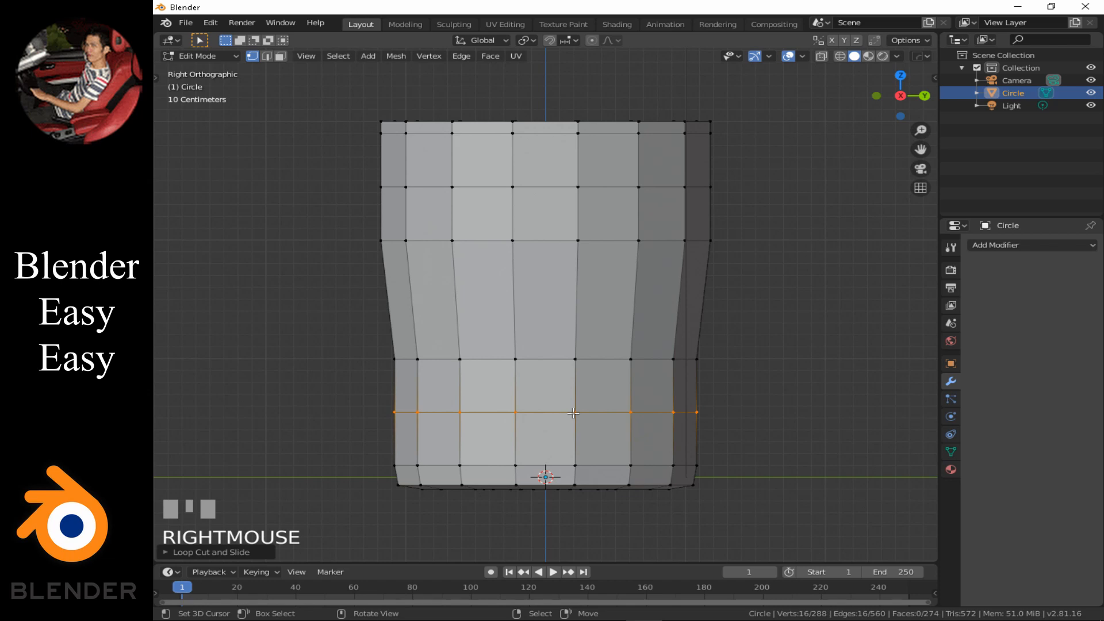
- In right view, select the central wall faces above the upper cut and below the lower cut, and inset them 0.05 m
{"action": "left_click", "coordinate": [283, 58]}
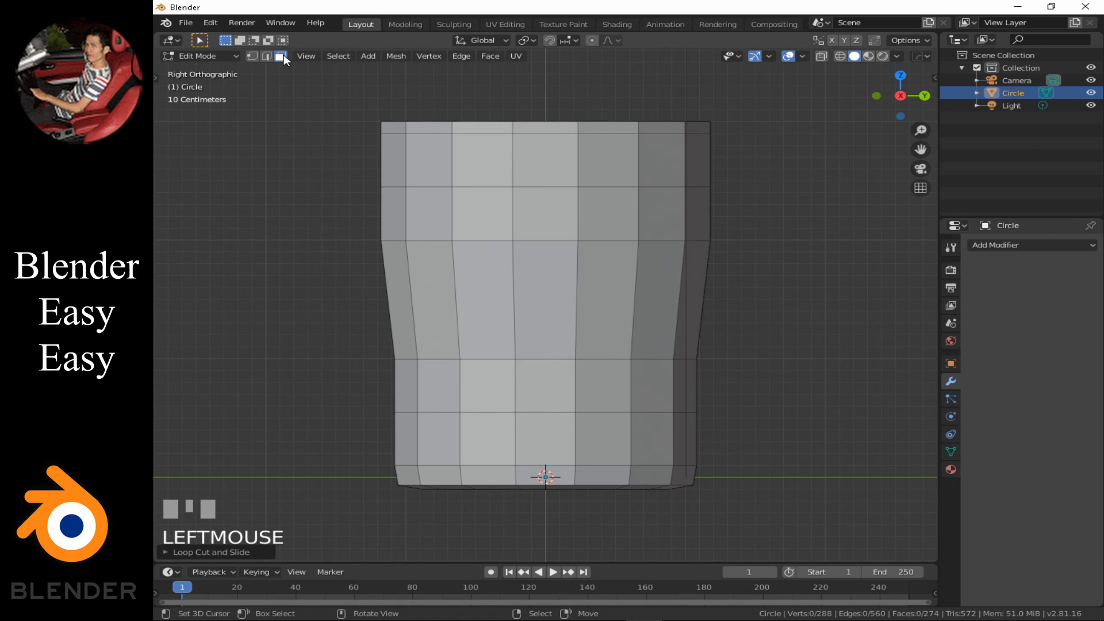
{"action": "right_click", "coordinate": [549, 167]}
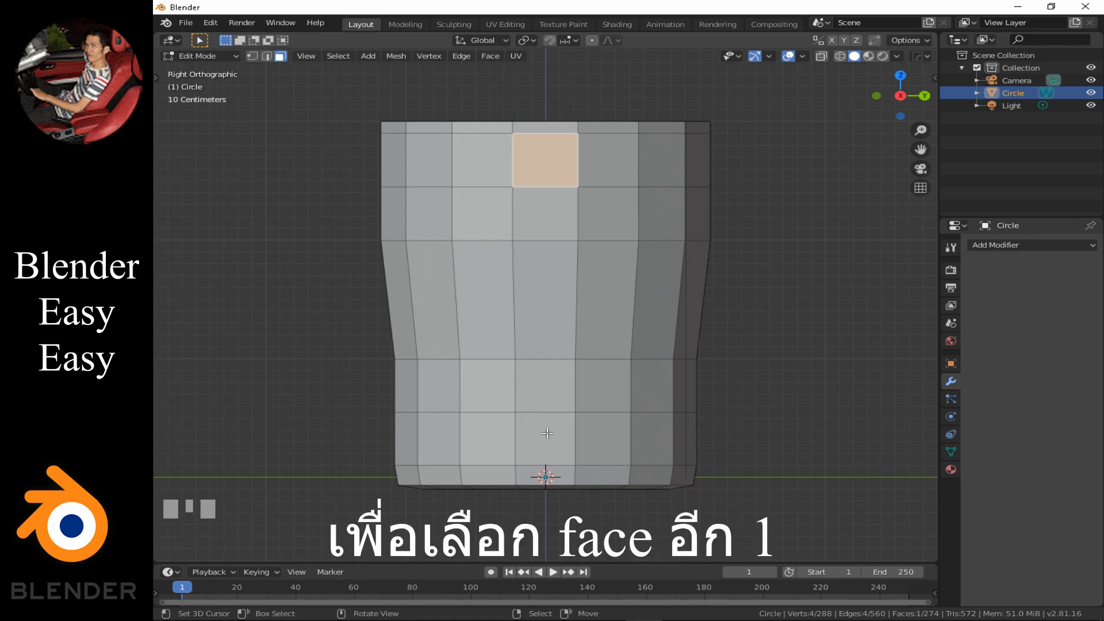
{"action": "key", "text": "shift"}
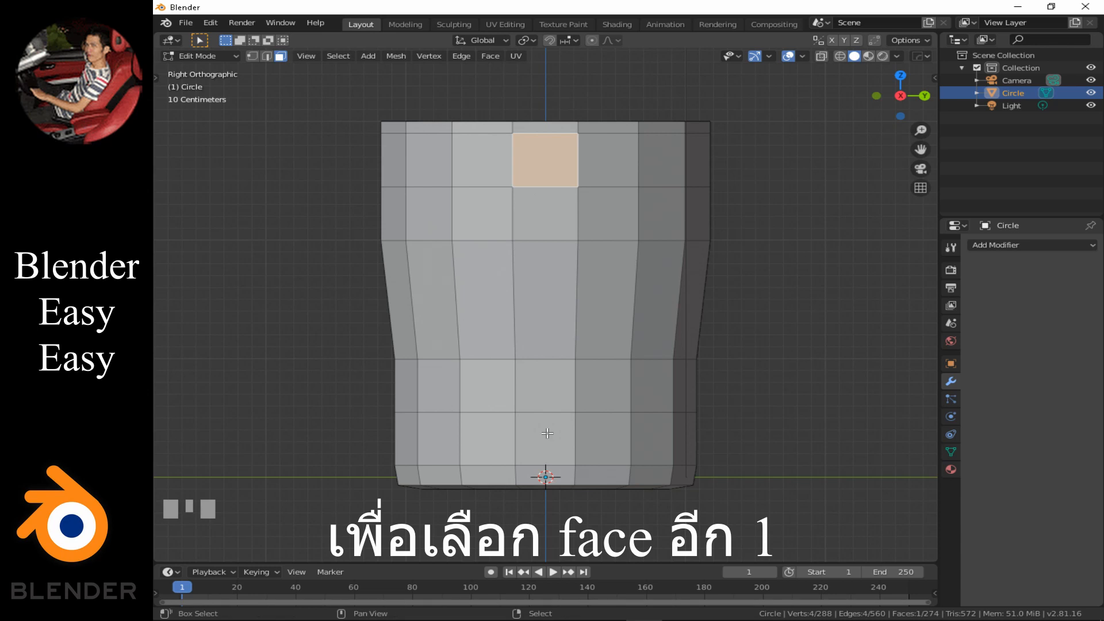
{"action": "right_click", "coordinate": [548, 433], "text": "shift"}
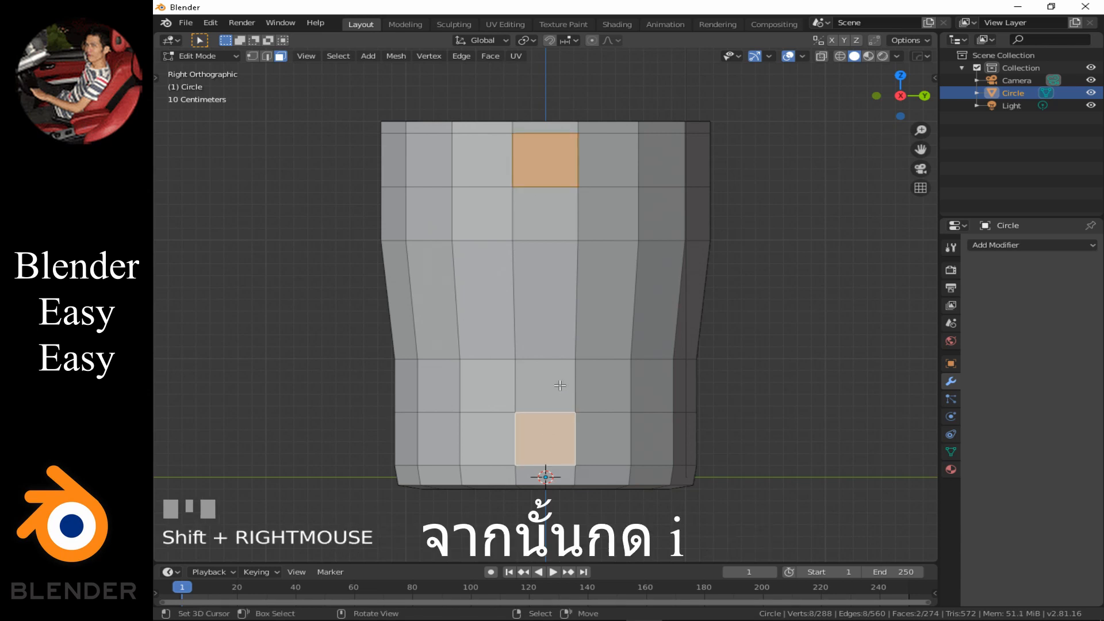
{"action": "key", "text": "i"}
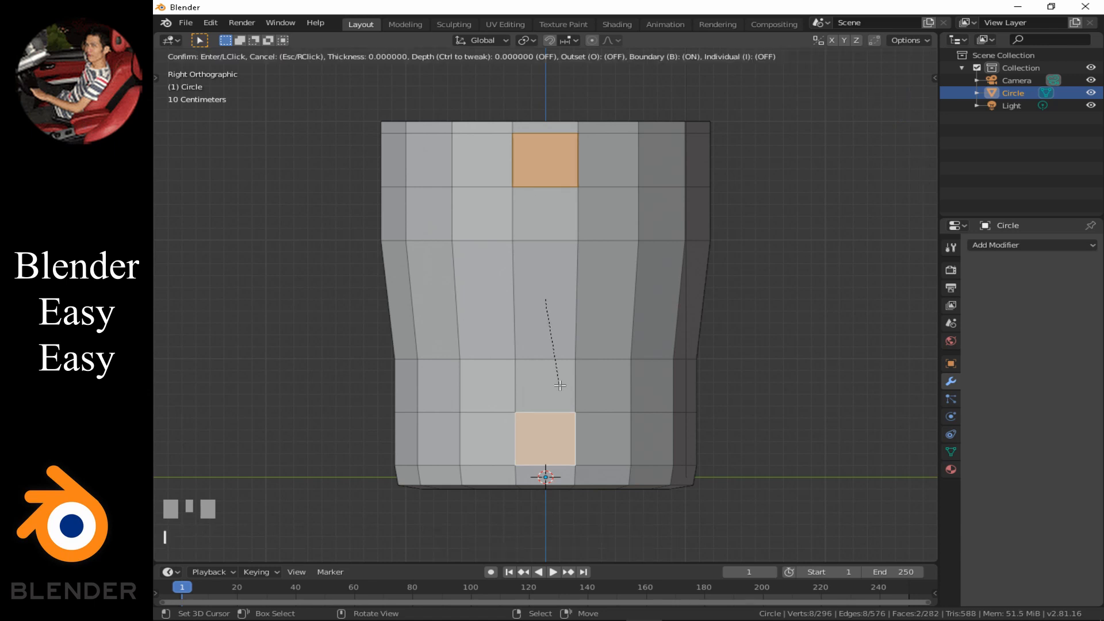
{"action": "type", "text": ".05"}
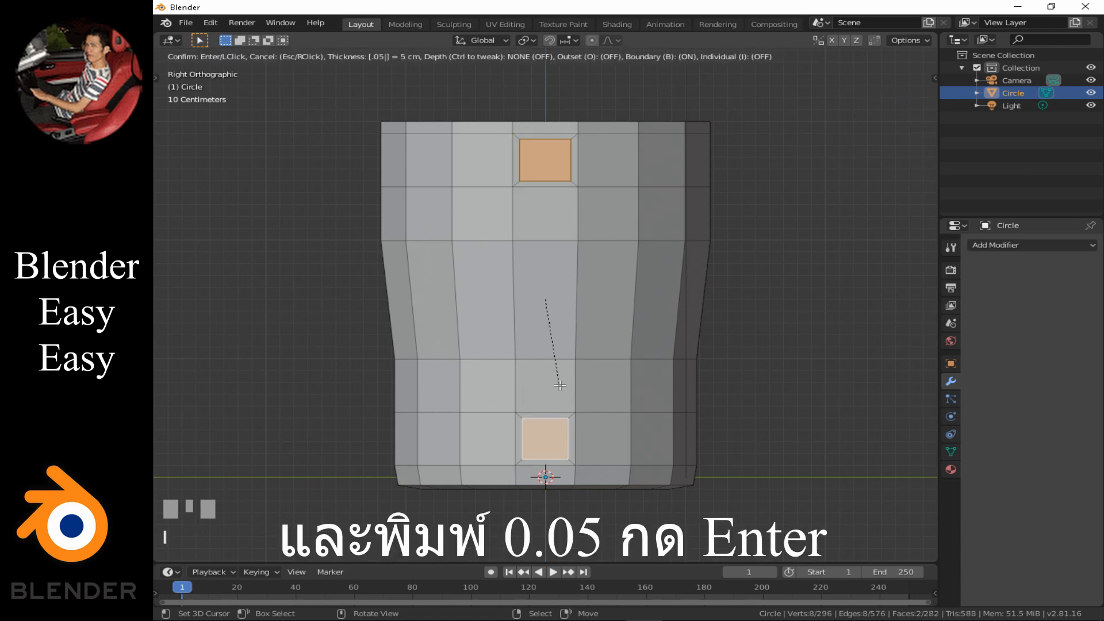
{"action": "key", "text": "Return"}
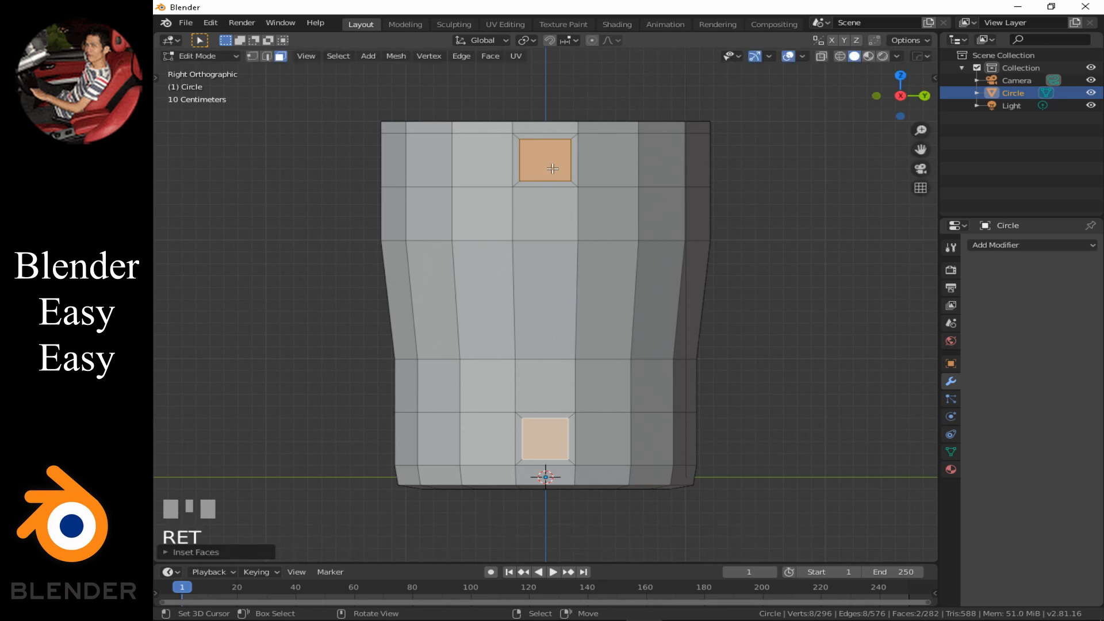
- Move the two inset faces 0.1 m outward along the X axis
{"action": "key", "text": "KP_1"}
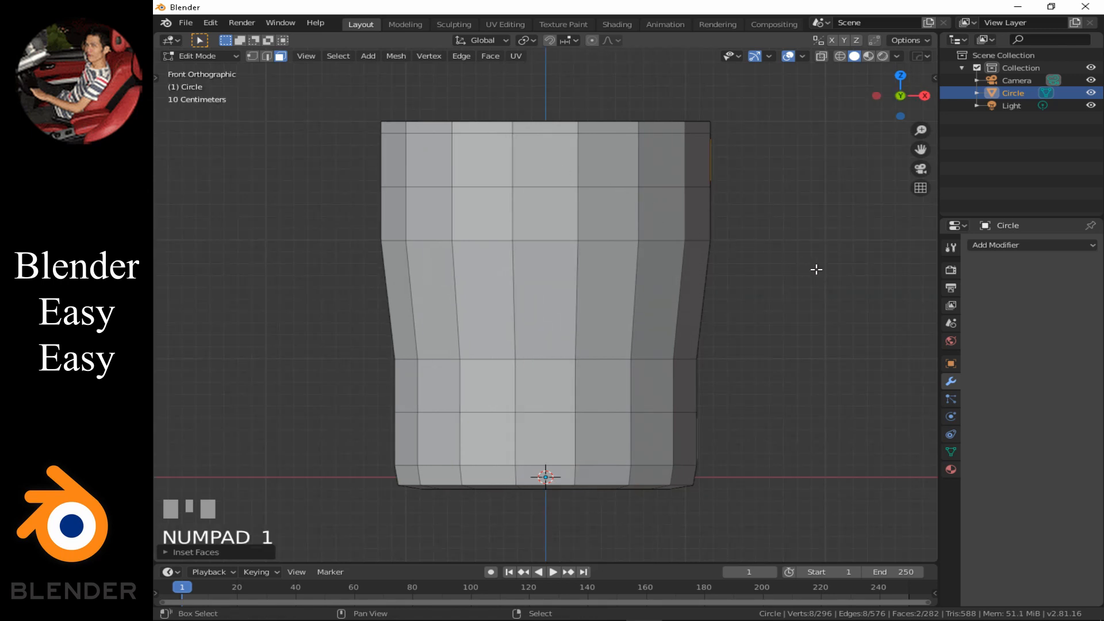
{"action": "middle_click_drag", "start_coordinate": [816, 268], "coordinate": [694, 275], "text": "shift"}
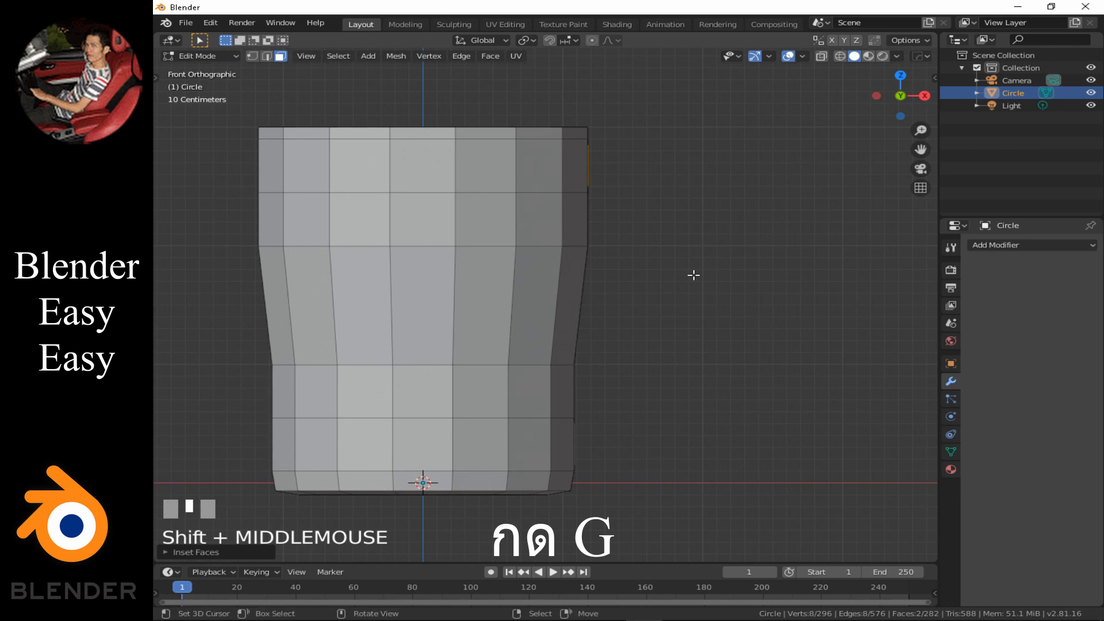
{"action": "key", "text": "g"}
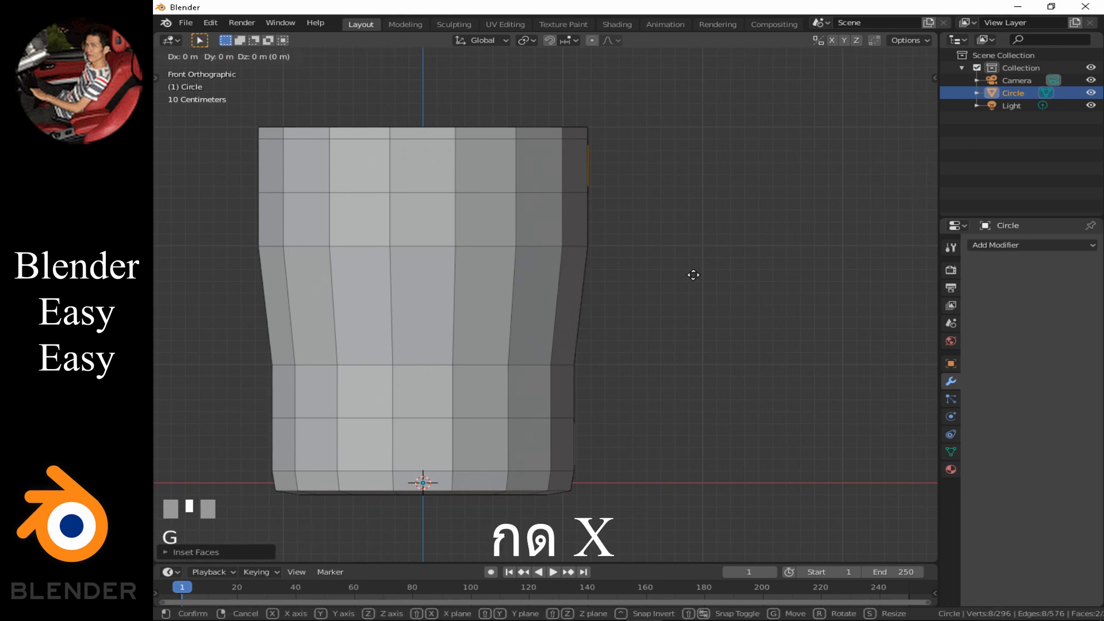
{"action": "type", "text": "x"}
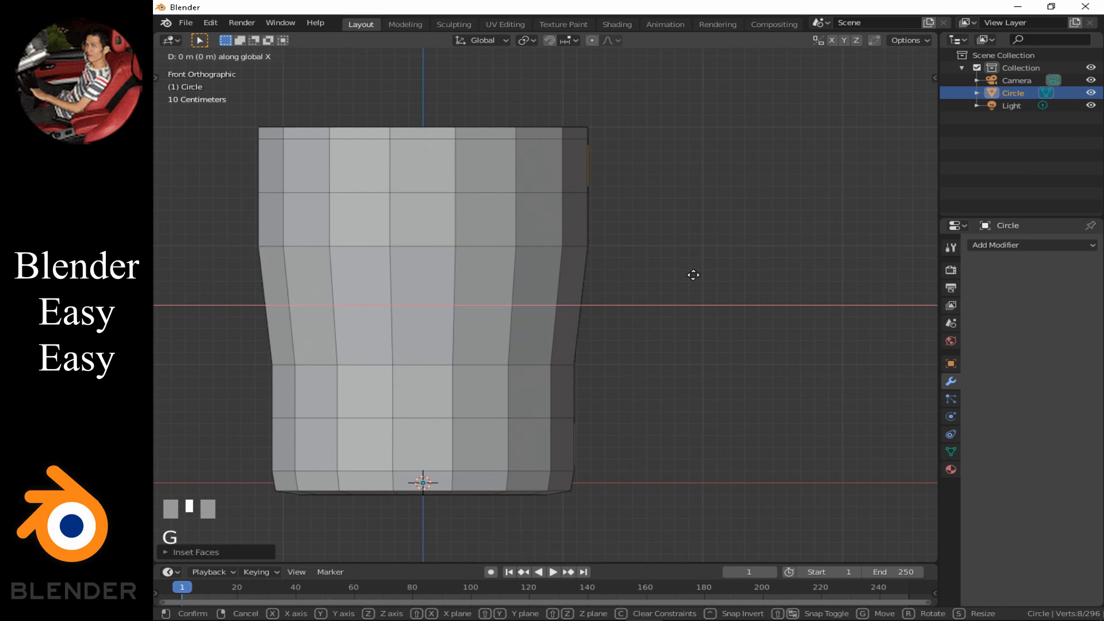
{"action": "type", "text": ".1"}
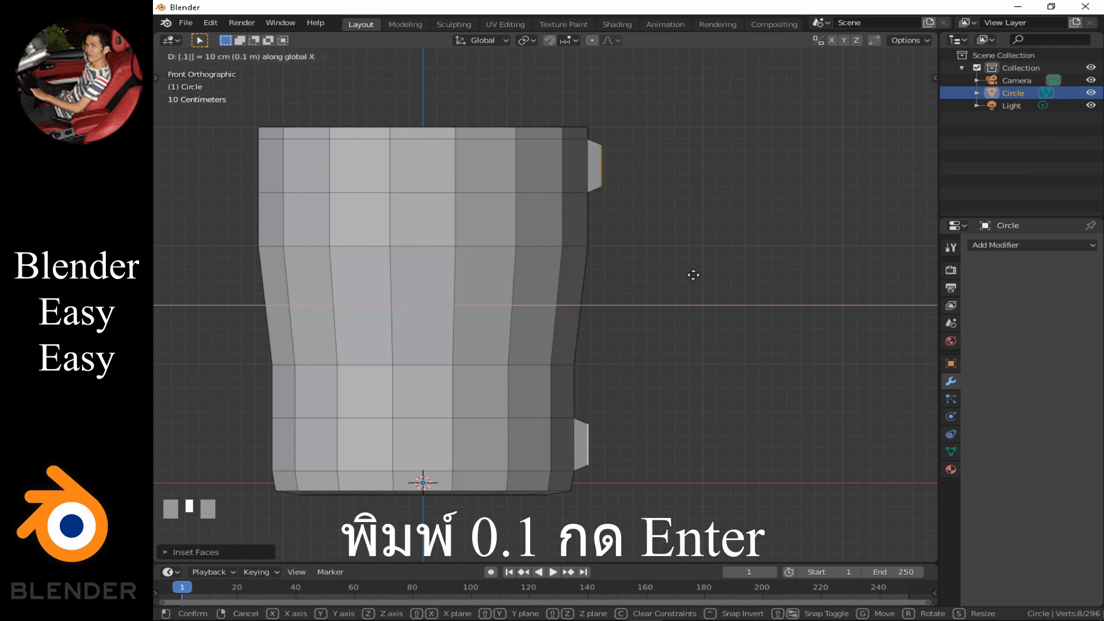
{"action": "key", "text": "Return"}
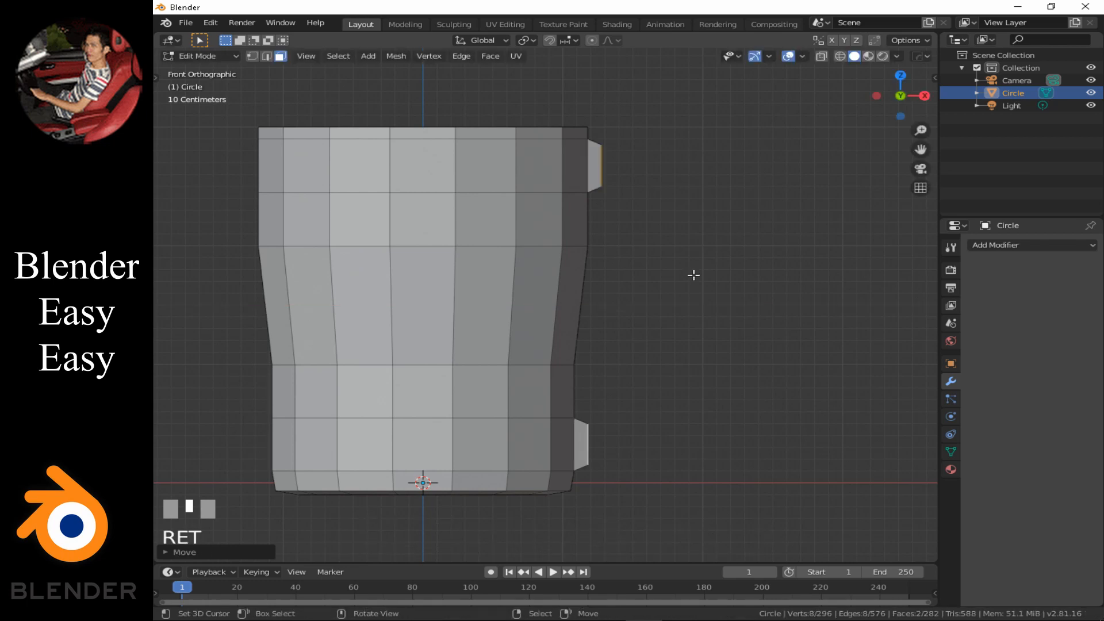
- Select only the upper protrusion's end face and extrude it 0.5 m outward in front view
{"action": "key", "text": "KP_3"}
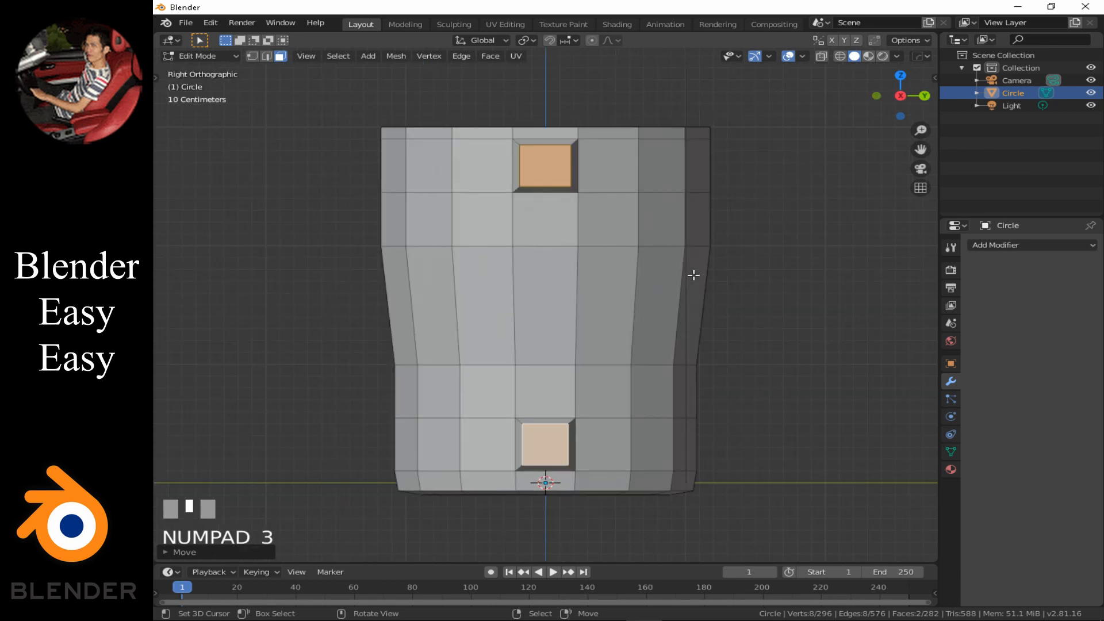
{"action": "right_click", "coordinate": [556, 176]}
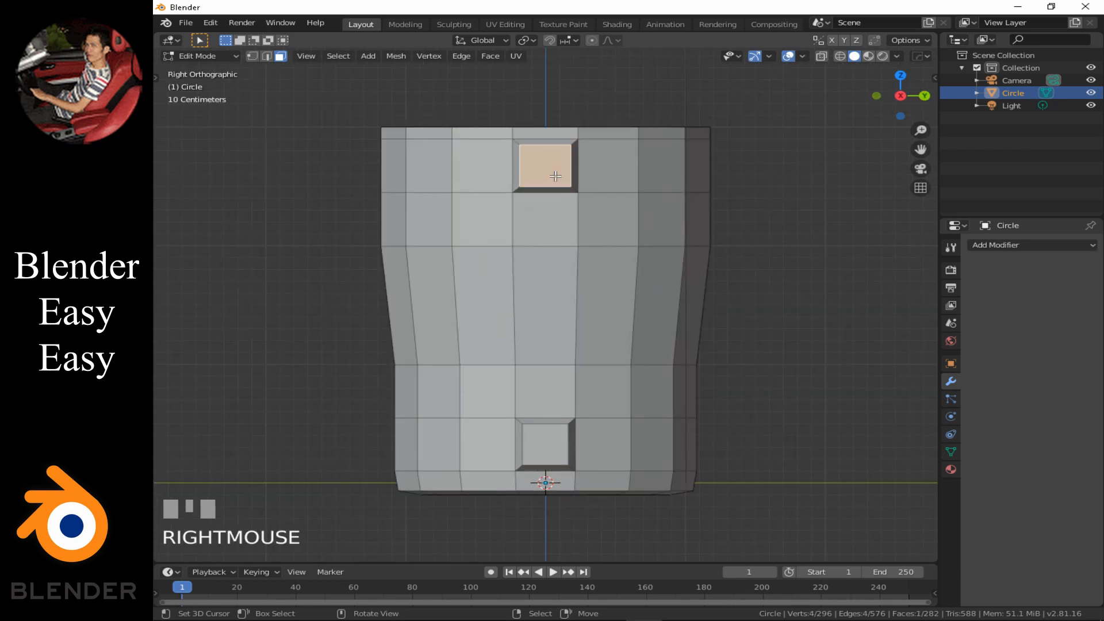
{"action": "key", "text": "KP_1"}
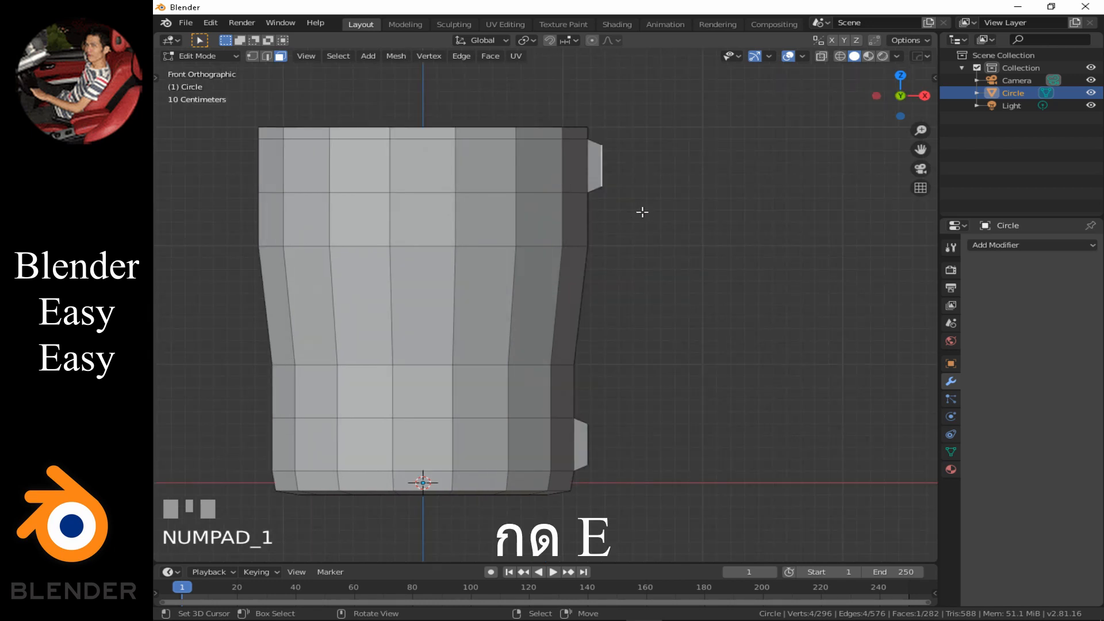
{"action": "key", "text": "e"}
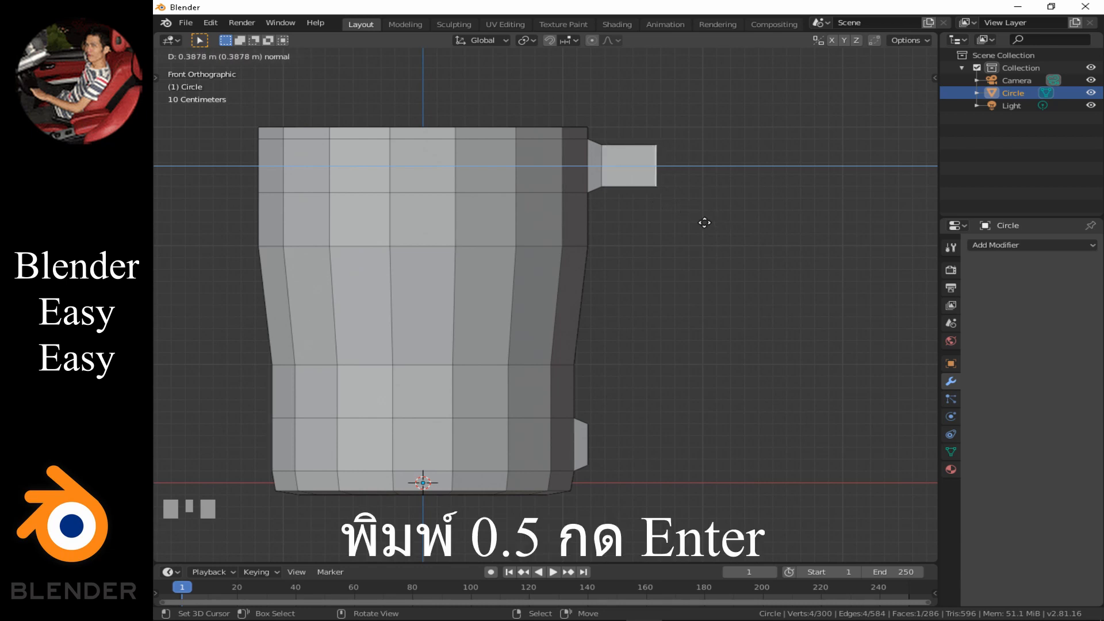
{"action": "type", "text": ".5"}
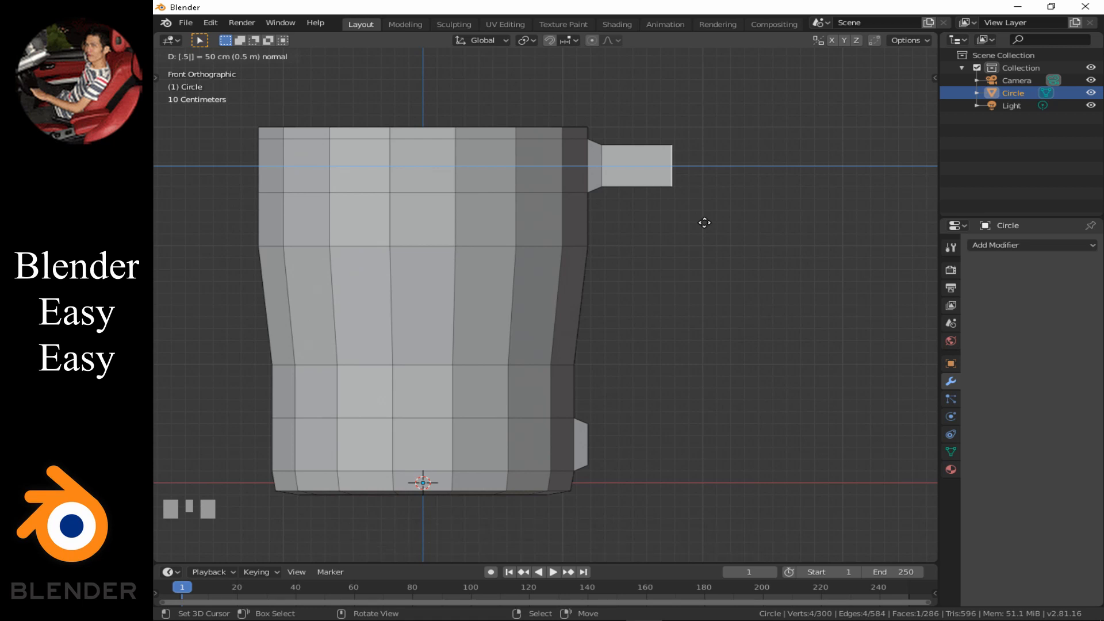
{"action": "key", "text": "Return"}
- Extrude the upper handle face another 0.2 m and lower the new end face about 0.2 m along the Z axis
{"action": "key", "text": "e"}
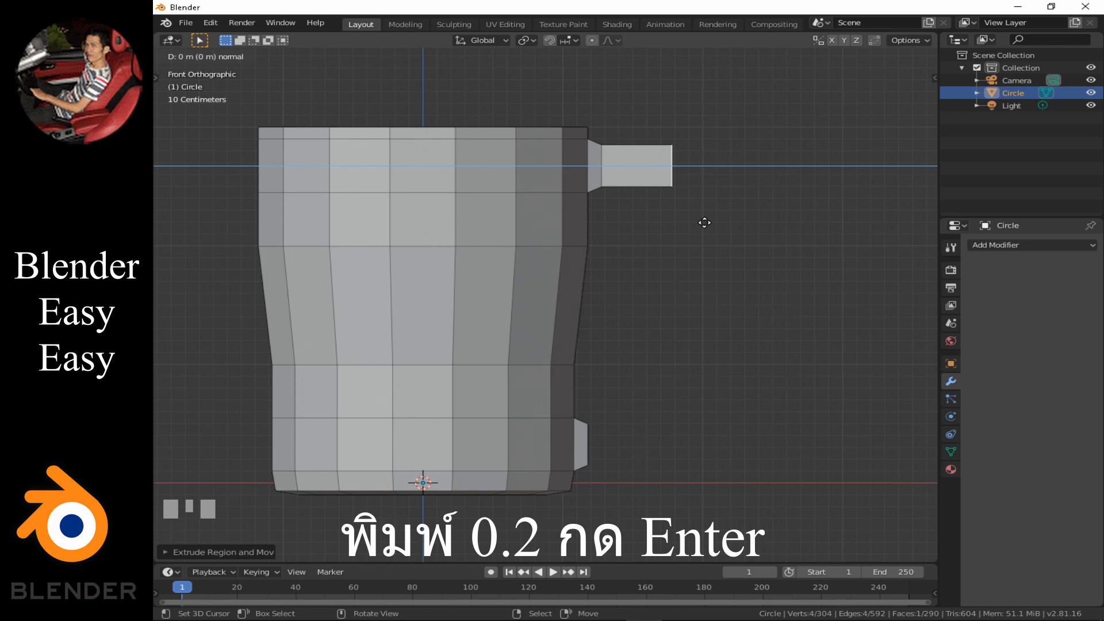
{"action": "type", "text": ".2"}
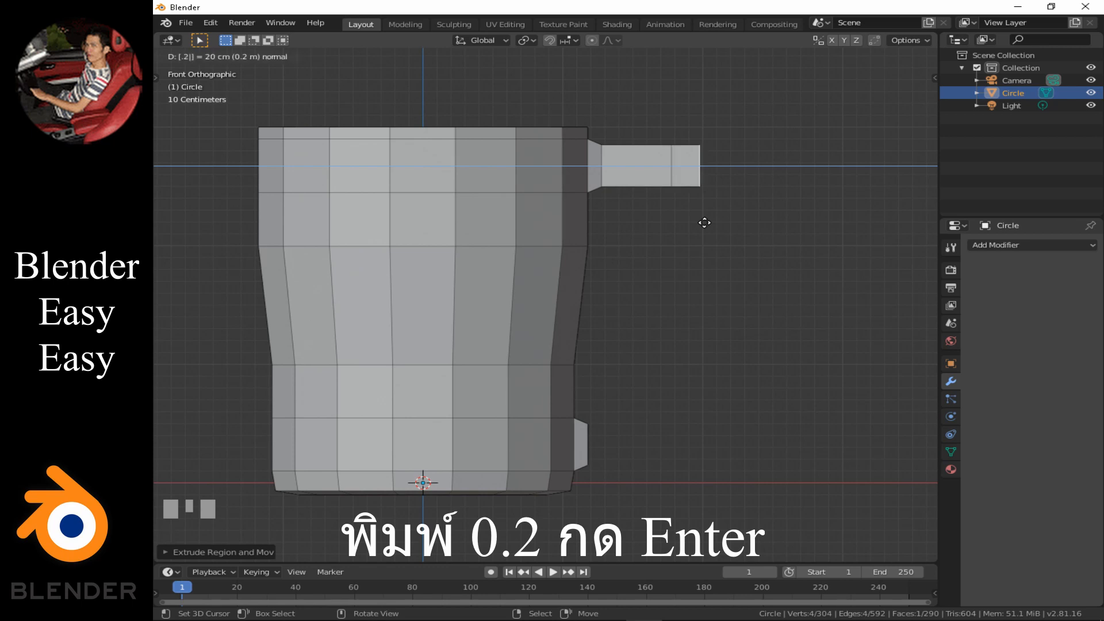
{"action": "key", "text": "KP_Enter"}
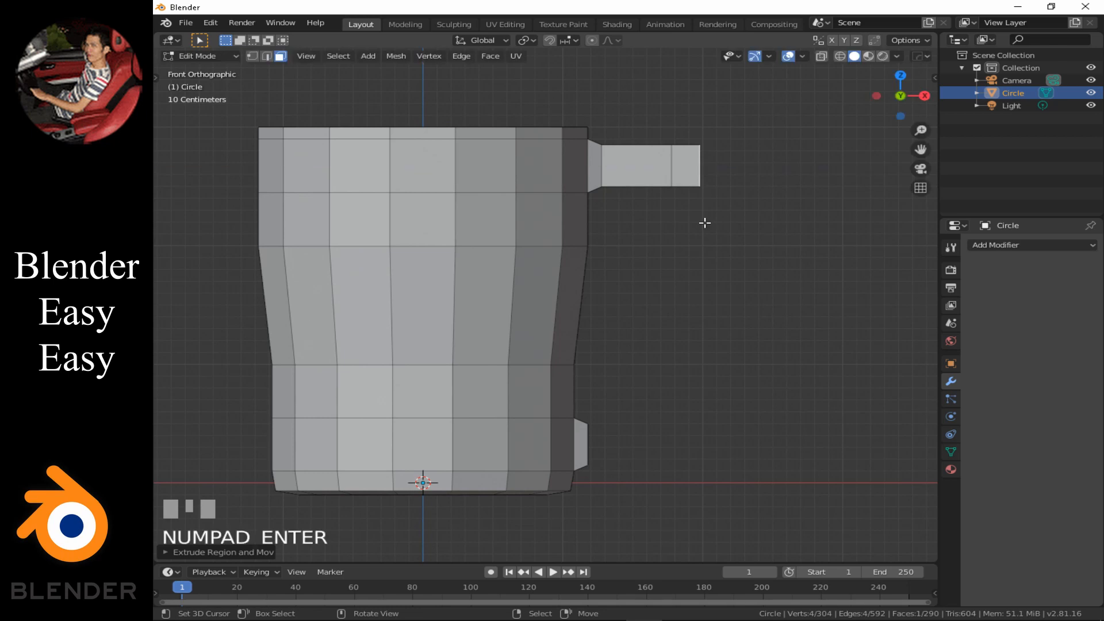
{"action": "key", "text": "g"}
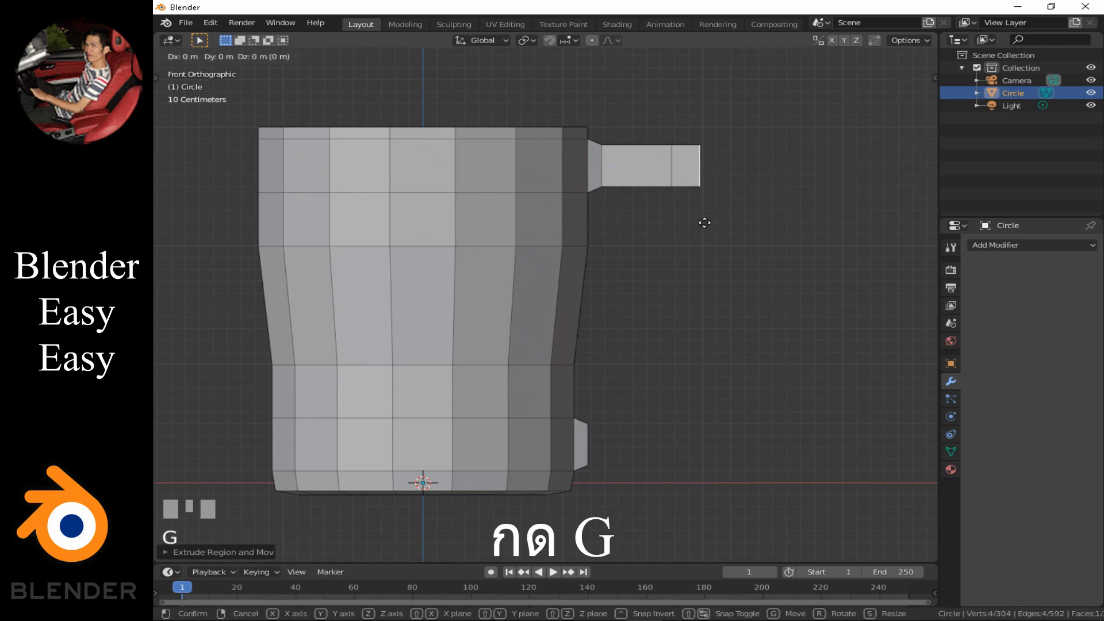
{"action": "key", "text": "z"}
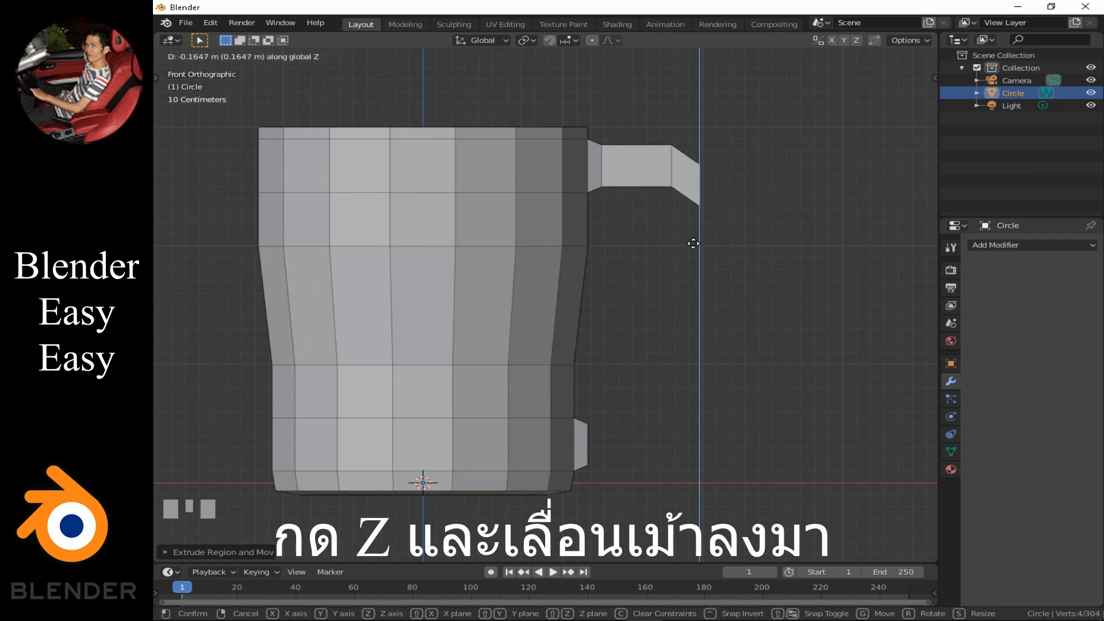
{"action": "left_click", "coordinate": [691, 248]}
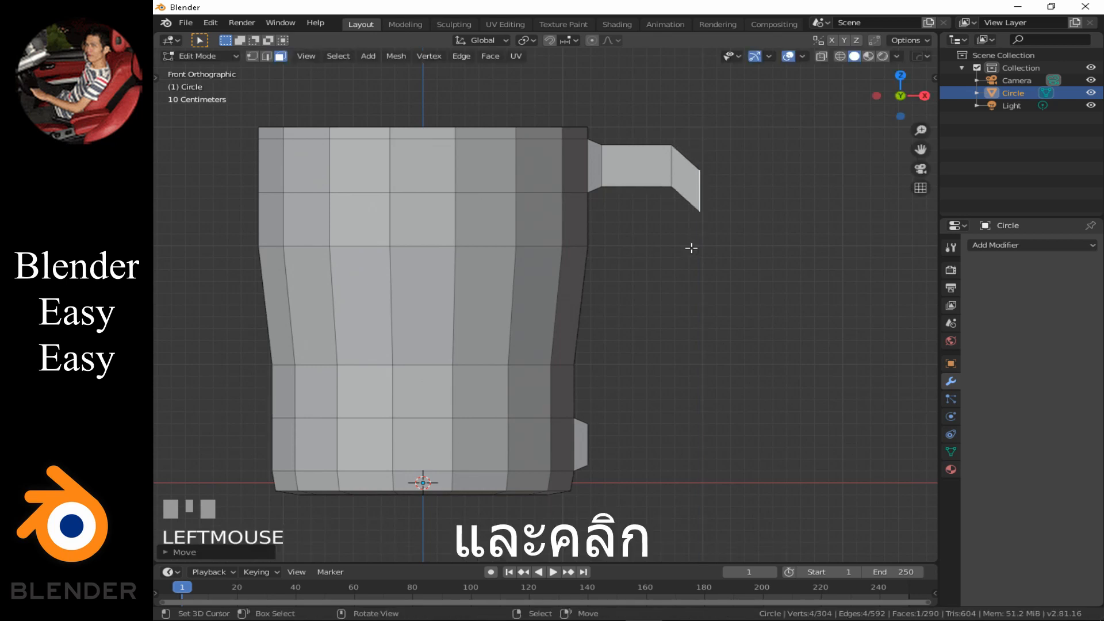
- Rotate the handle's end face 45° and extrude it 0.5 m diagonally down and away from the cup
{"action": "type", "text": "r"}
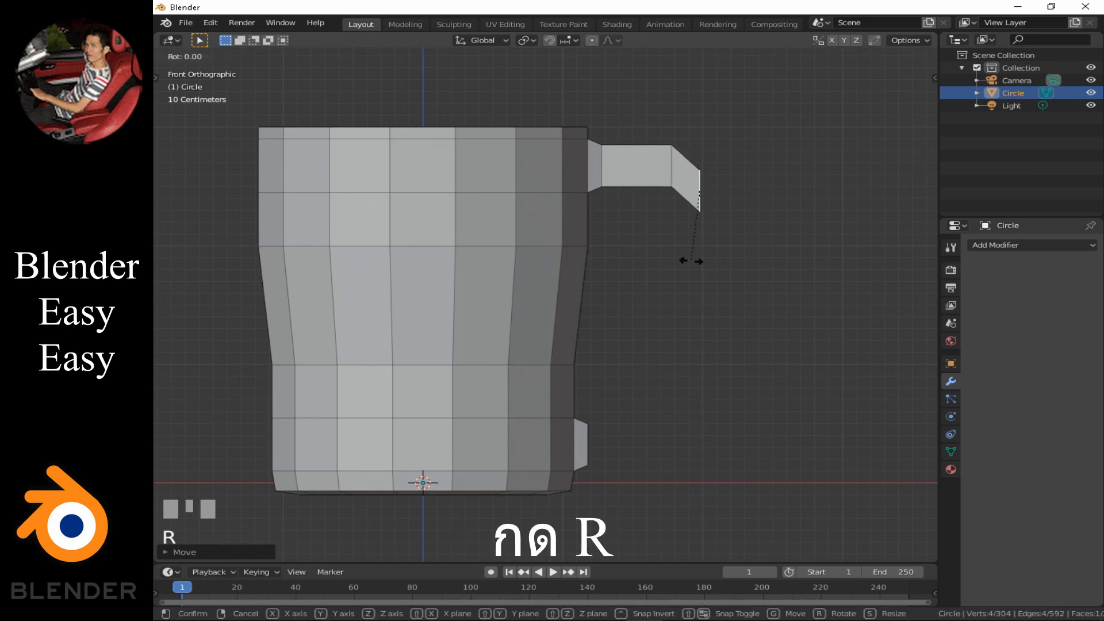
{"action": "type", "text": "45"}
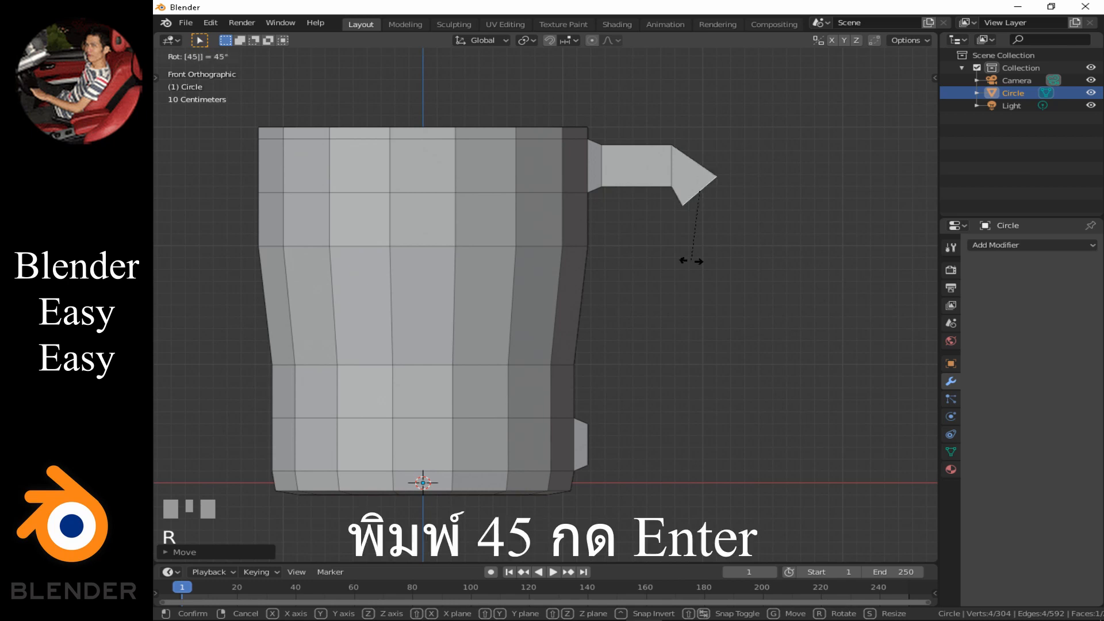
{"action": "key", "text": "KP_Enter"}
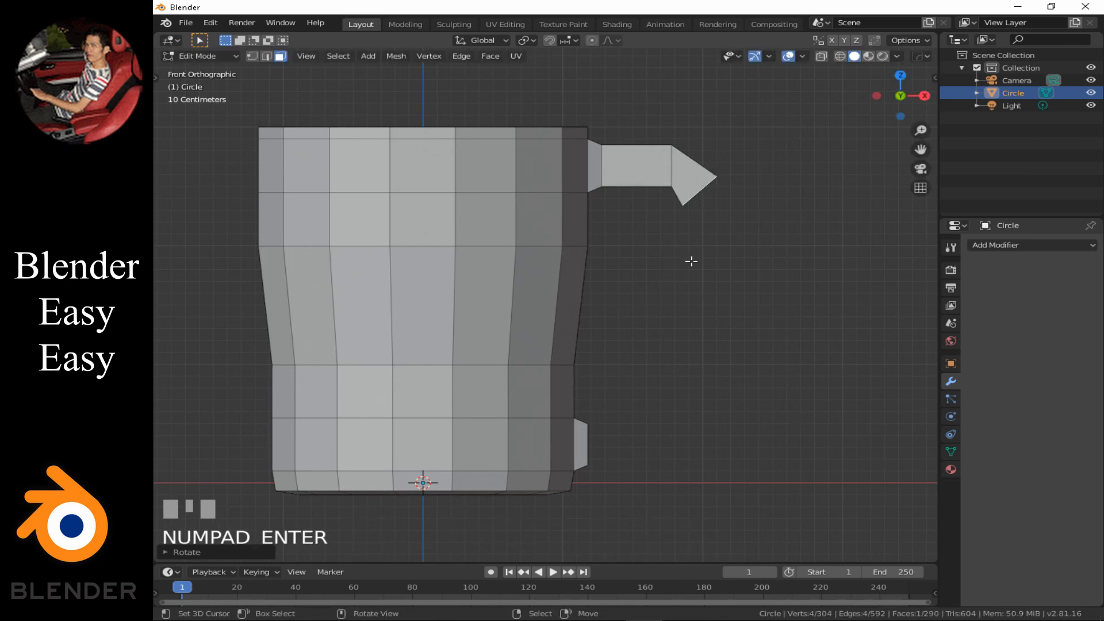
{"action": "type", "text": "e"}
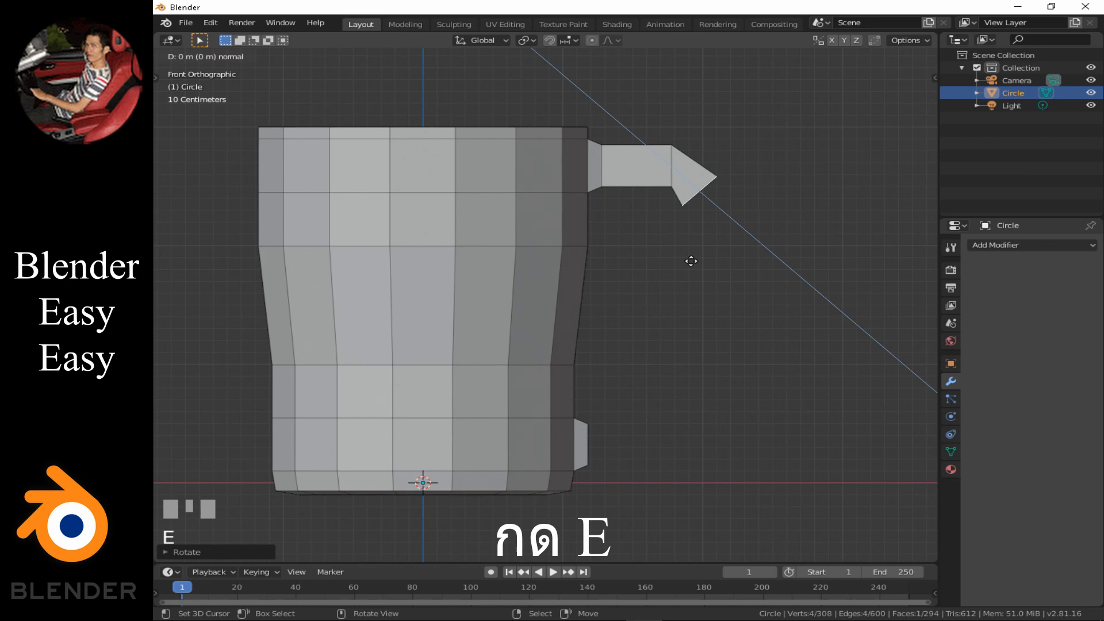
{"action": "type", "text": ".5"}
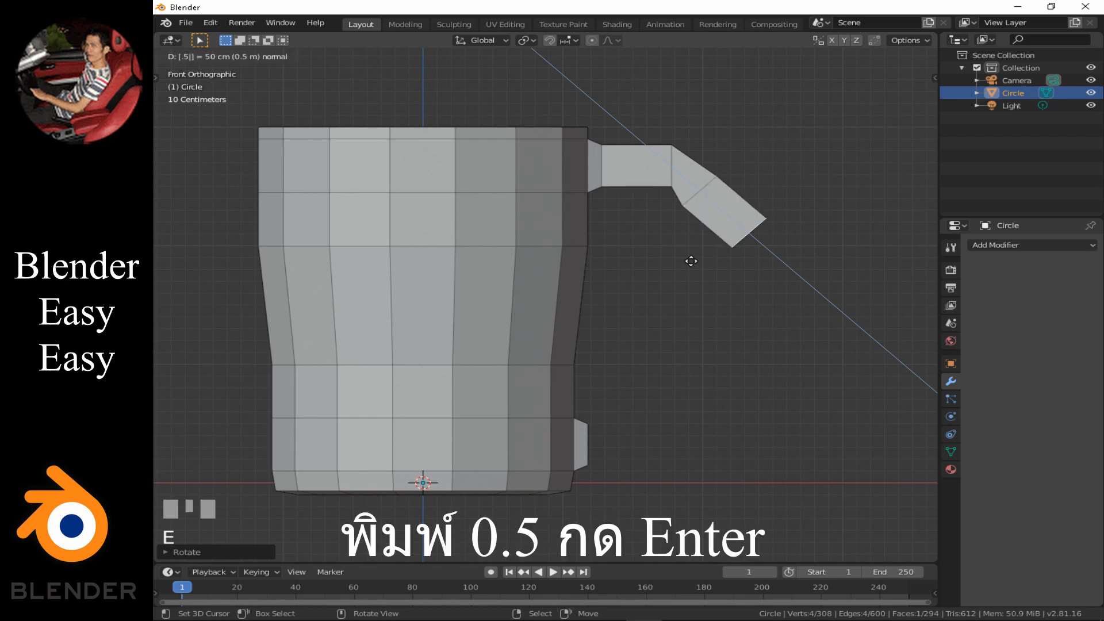
{"action": "key", "text": "KP_Enter"}
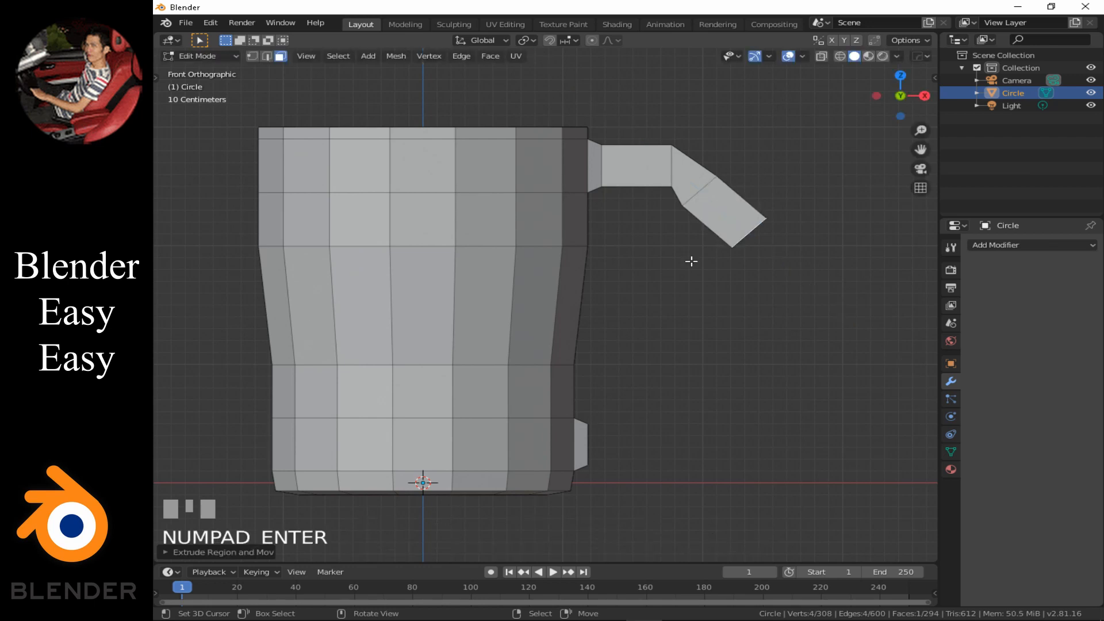
- Rotate the handle's end face another 45° to face straight down, and move it about 0.27 m towards the cup and 0.1 m down
{"action": "type", "text": "r"}
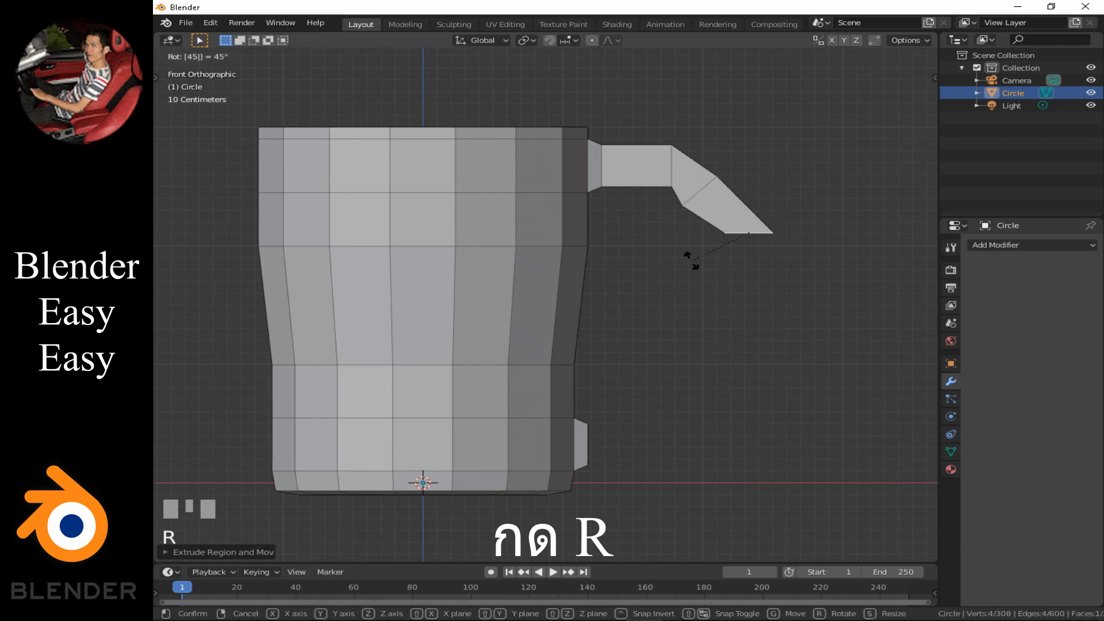
{"action": "type", "text": "45"}
{"action": "key", "text": "KP_Enter"}
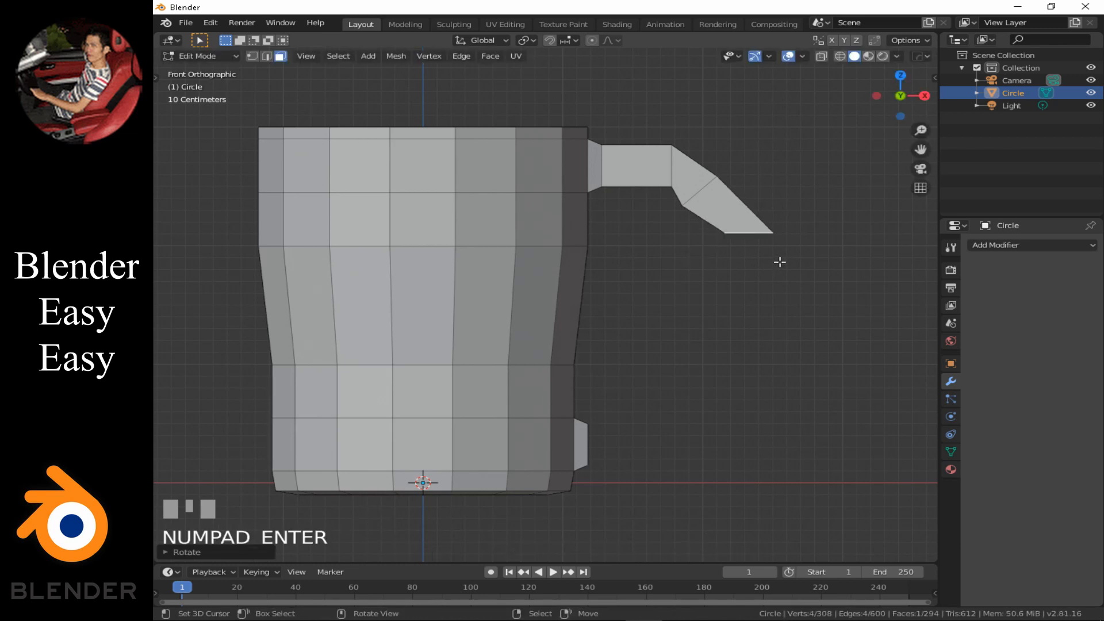
{"action": "key", "text": "g"}
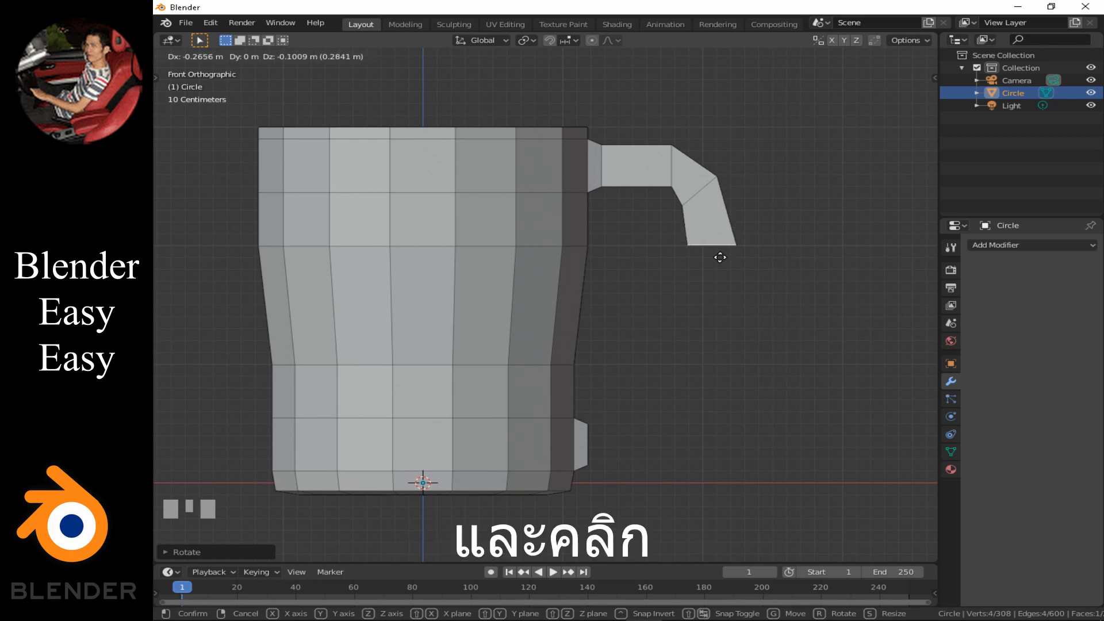
{"action": "left_click", "coordinate": [720, 258]}
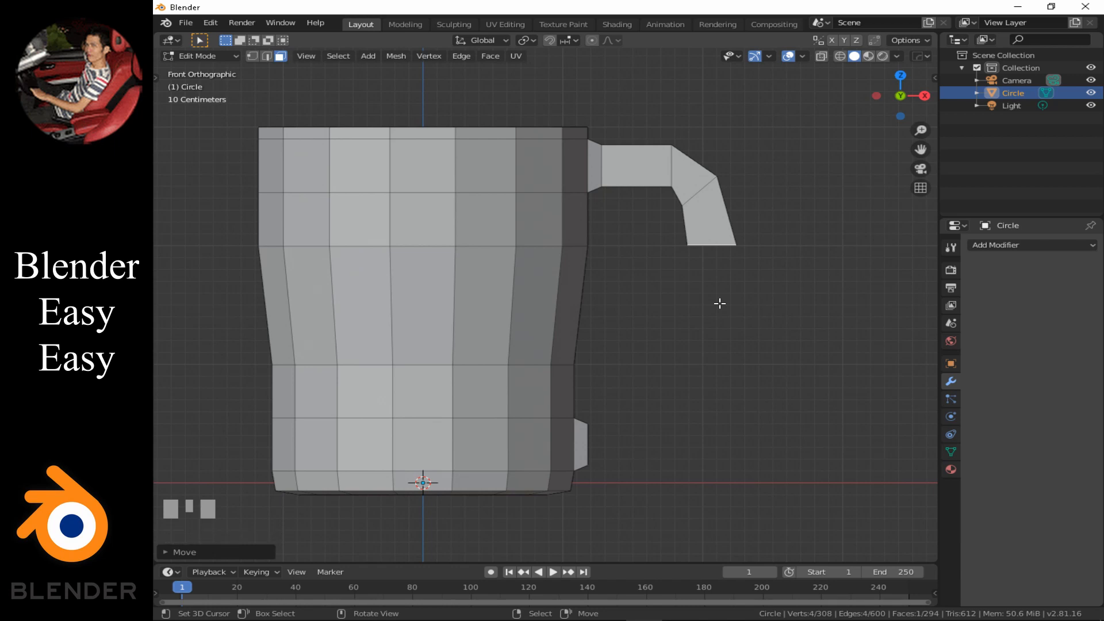
- Extrude the handle's end face straight down twice, 0.5 m each time, to form the vertical grip
{"action": "key", "text": "e"}
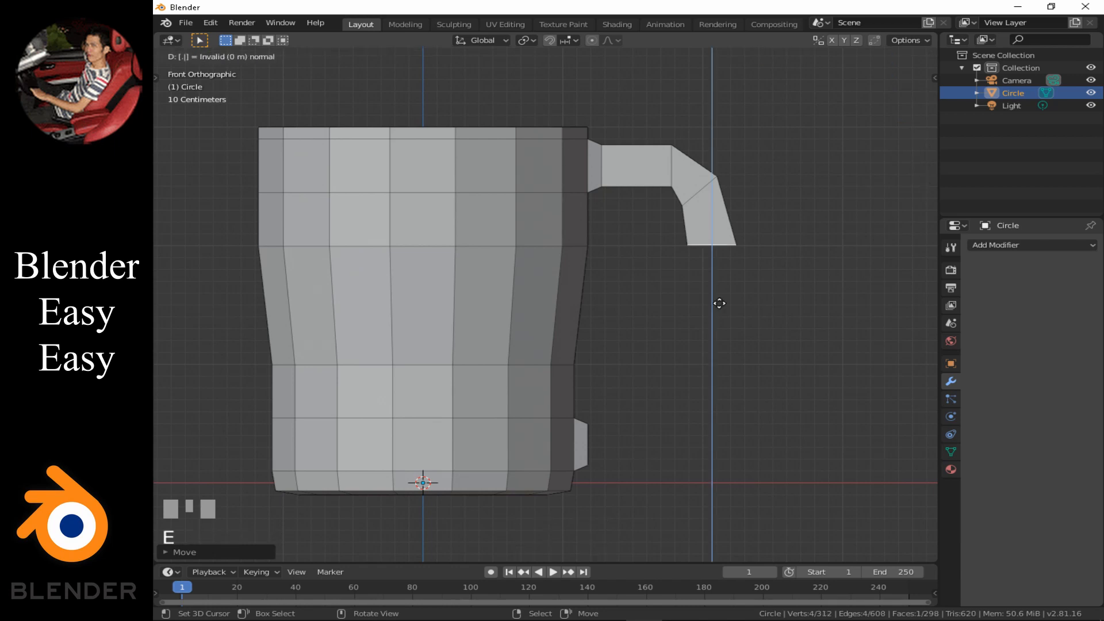
{"action": "type", "text": ".5"}
{"action": "key", "text": "Return"}
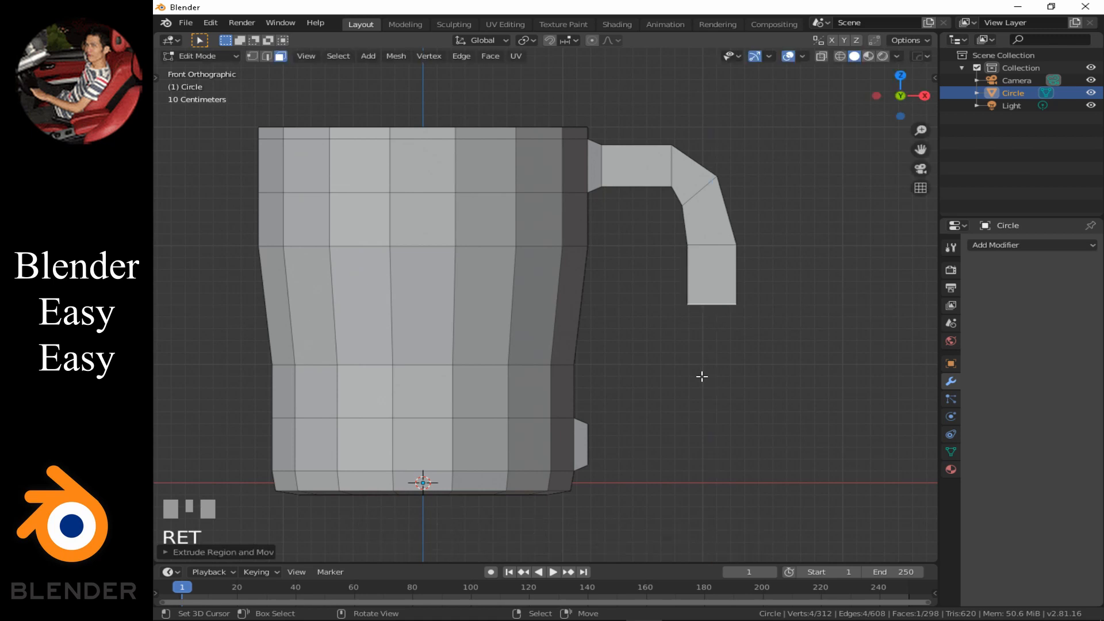
{"action": "type", "text": "e"}
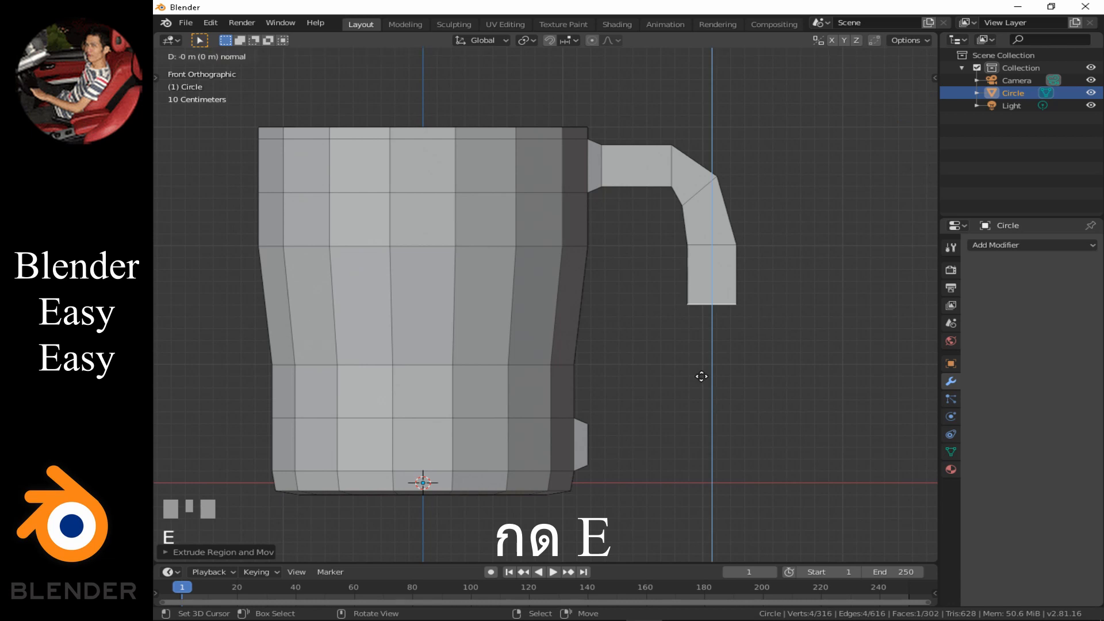
{"action": "type", "text": ".5"}
{"action": "key", "text": "Return"}
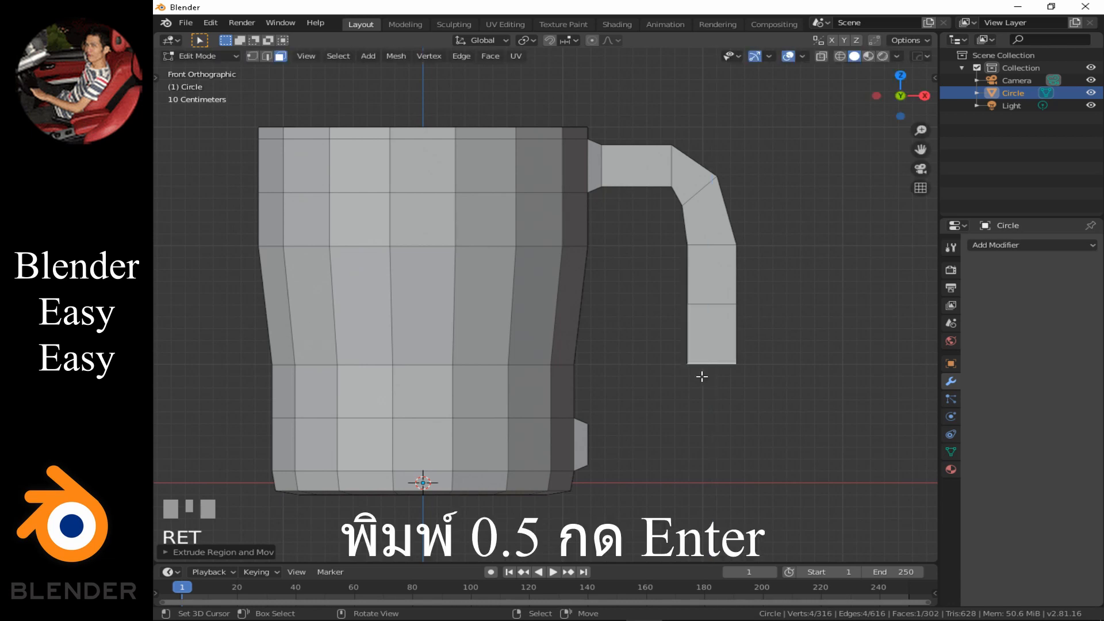
- Rotate the grip's lower end face 45° and extrude it 0.5 m diagonally down towards the cup
{"action": "type", "text": "r"}
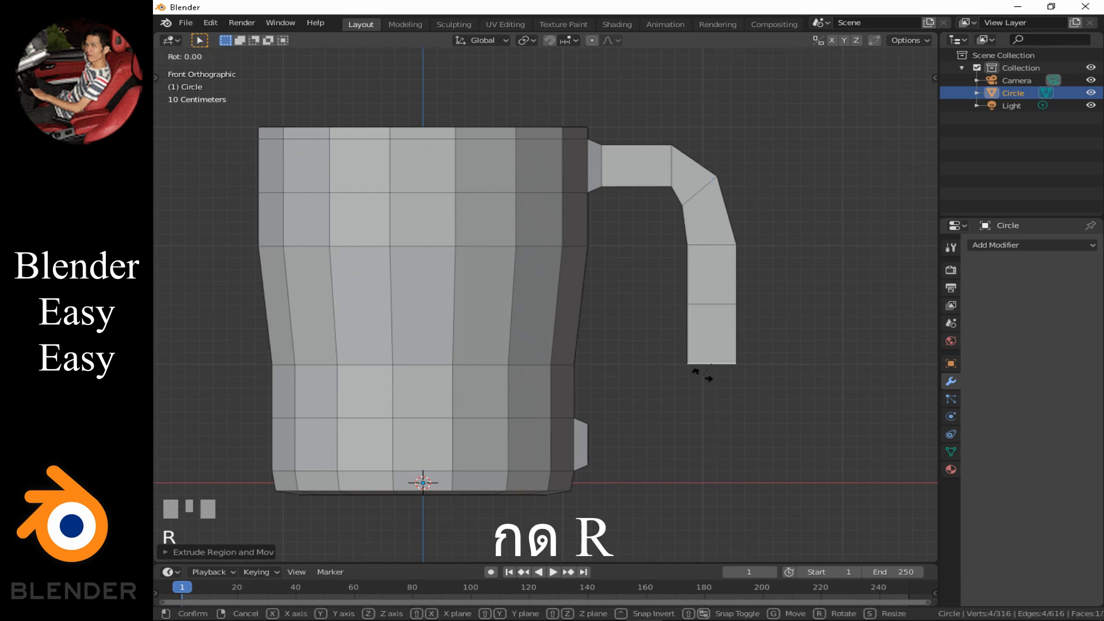
{"action": "type", "text": "45"}
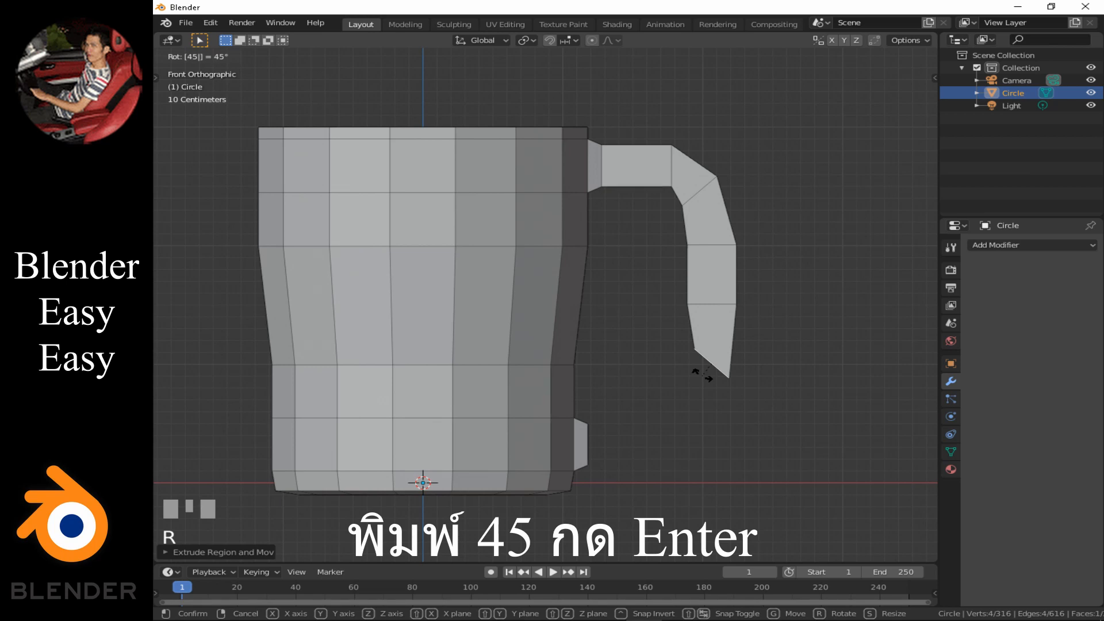
{"action": "key", "text": "KP_Enter"}
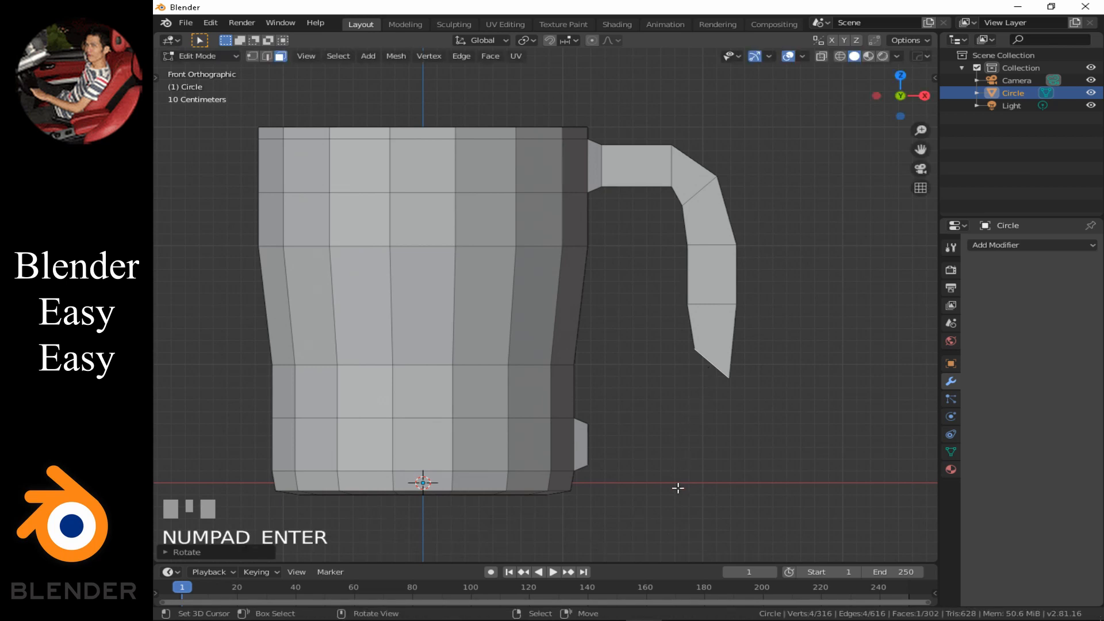
{"action": "type", "text": "e.5"}
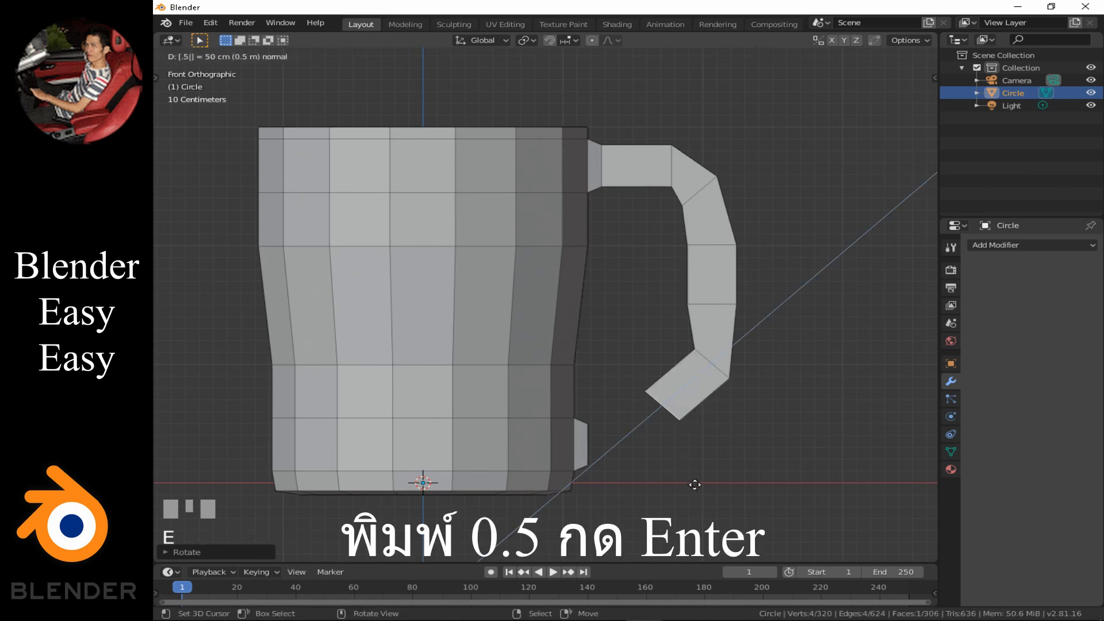
{"action": "key", "text": "Return"}
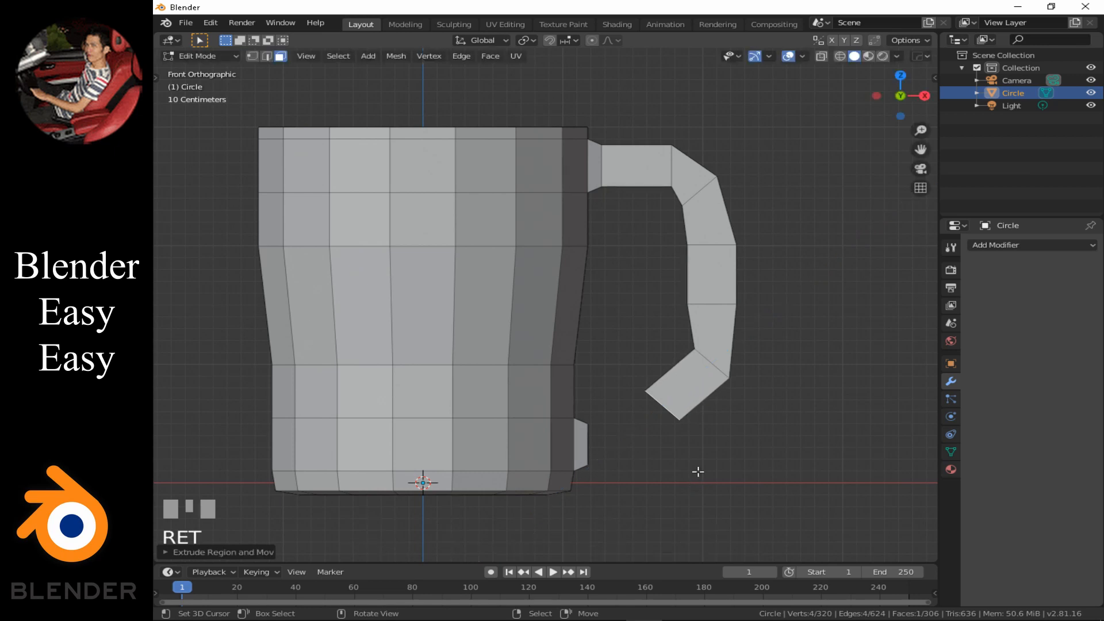
- Extend the diagonal end of the handle by extruding its face a further 0.3 m towards the lower protrusion
{"action": "key", "text": "e"}
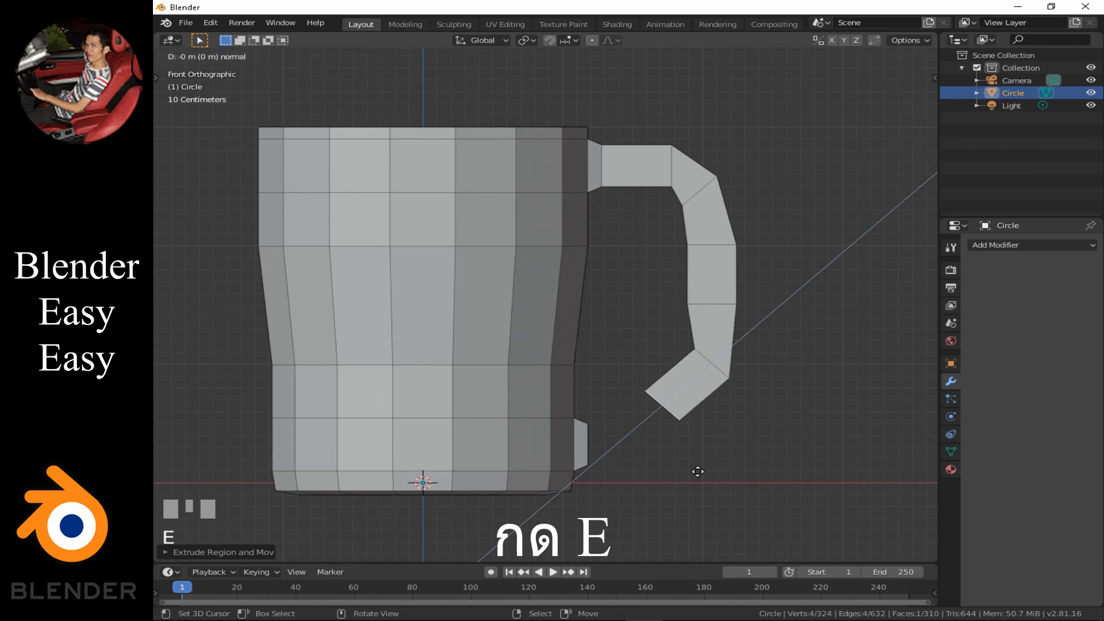
{"action": "type", "text": ".3"}
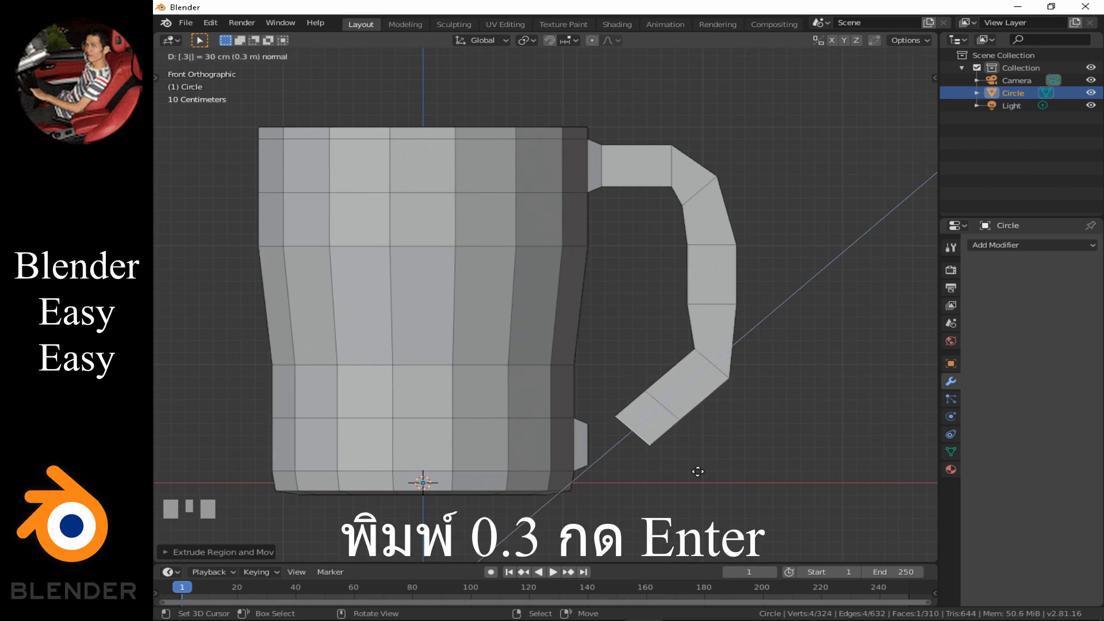
{"action": "key", "text": "Return"}
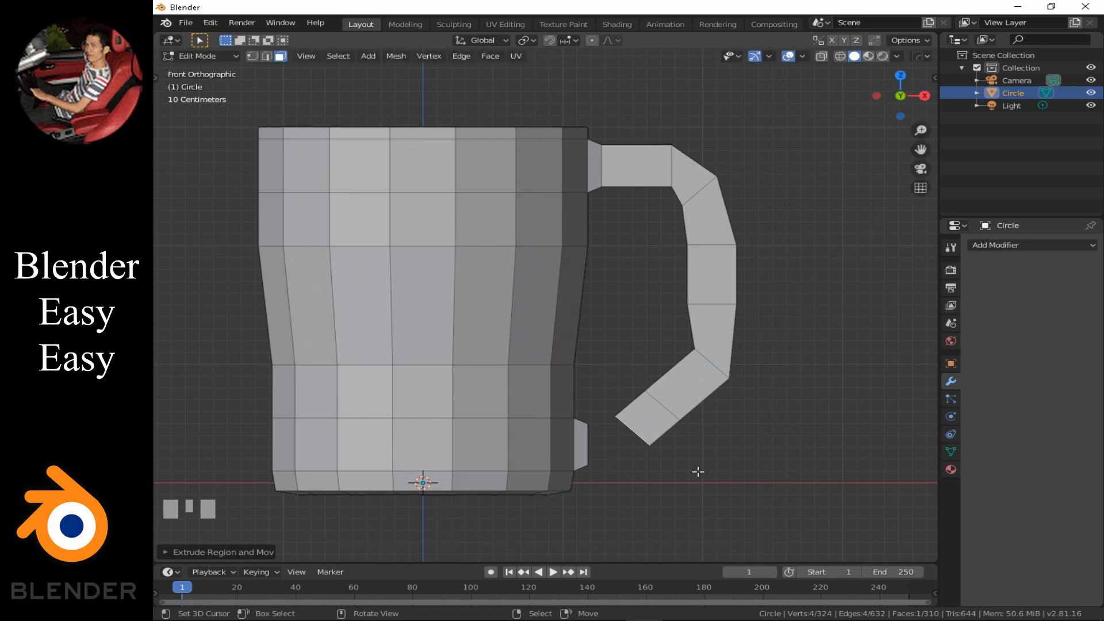
- Bridge the handle's lower end face to the face of the cup's lower protrusion
{"action": "scroll", "coordinate": [656, 480], "scroll_direction": "up", "scroll_amount": 1}
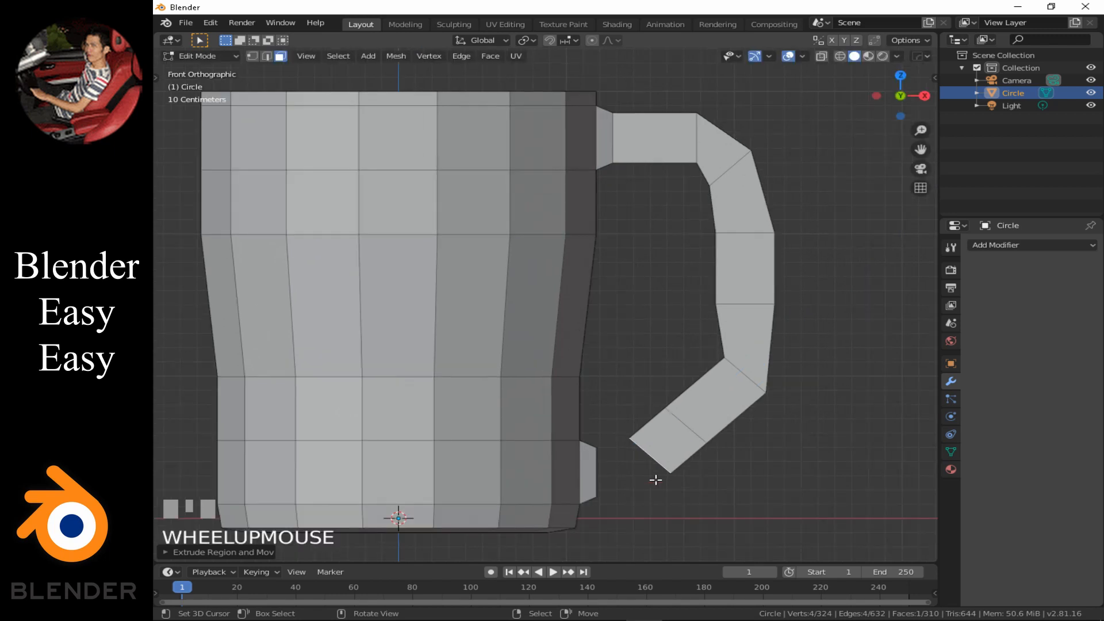
{"action": "middle_click_drag", "start_coordinate": [655, 480], "coordinate": [586, 461]}
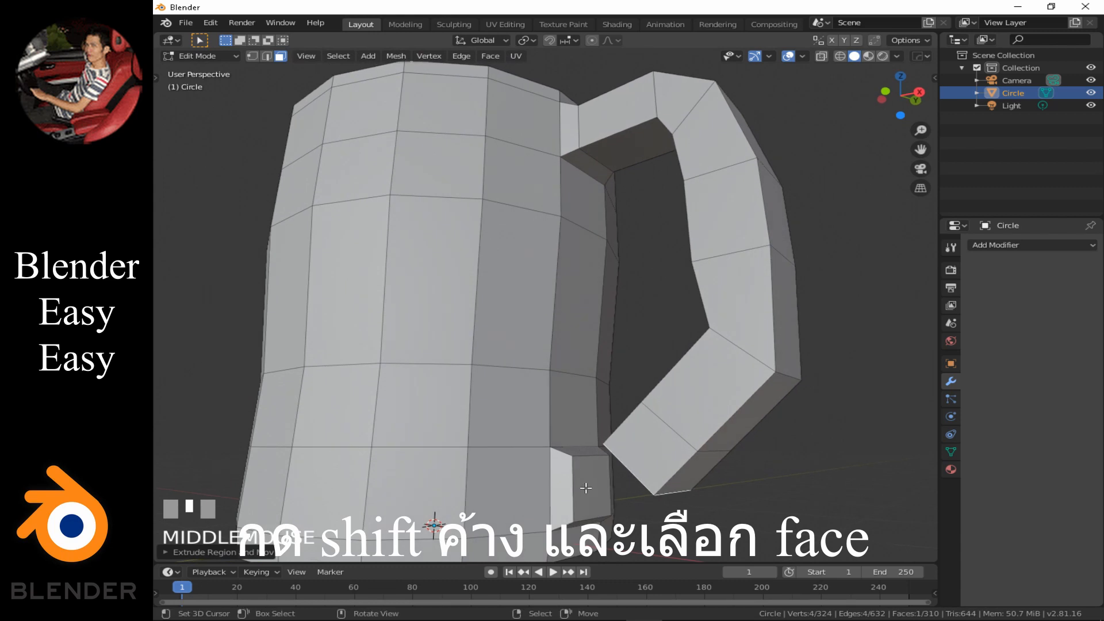
{"action": "key", "text": "shift"}
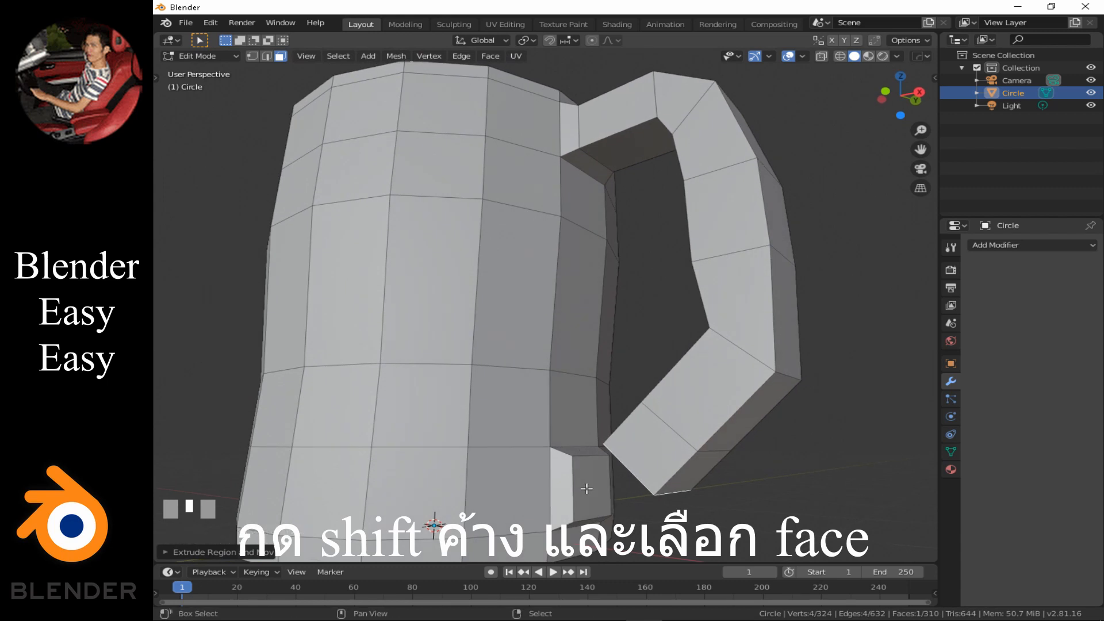
{"action": "right_click", "coordinate": [586, 487], "text": "shift"}
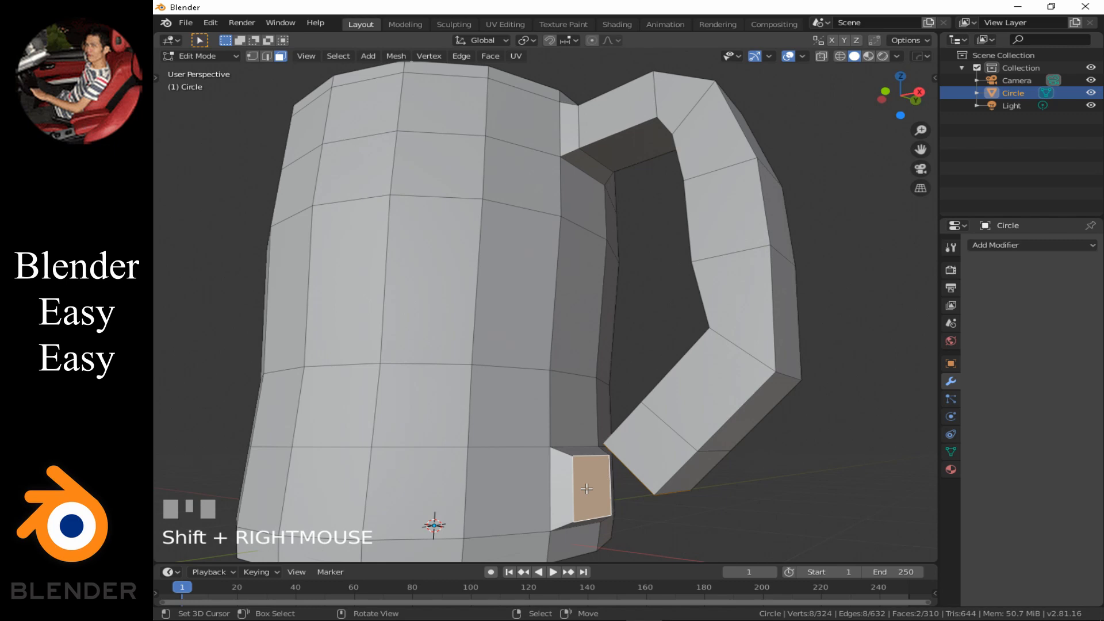
{"action": "middle_click_drag", "start_coordinate": [590, 488], "coordinate": [663, 478]}
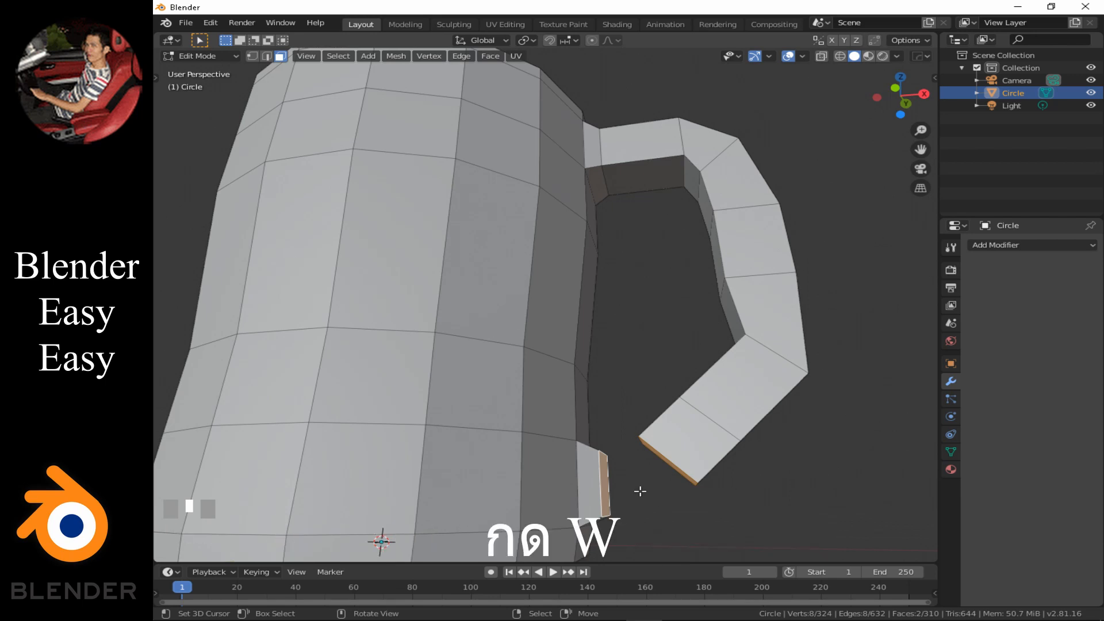
{"action": "key", "text": "w"}
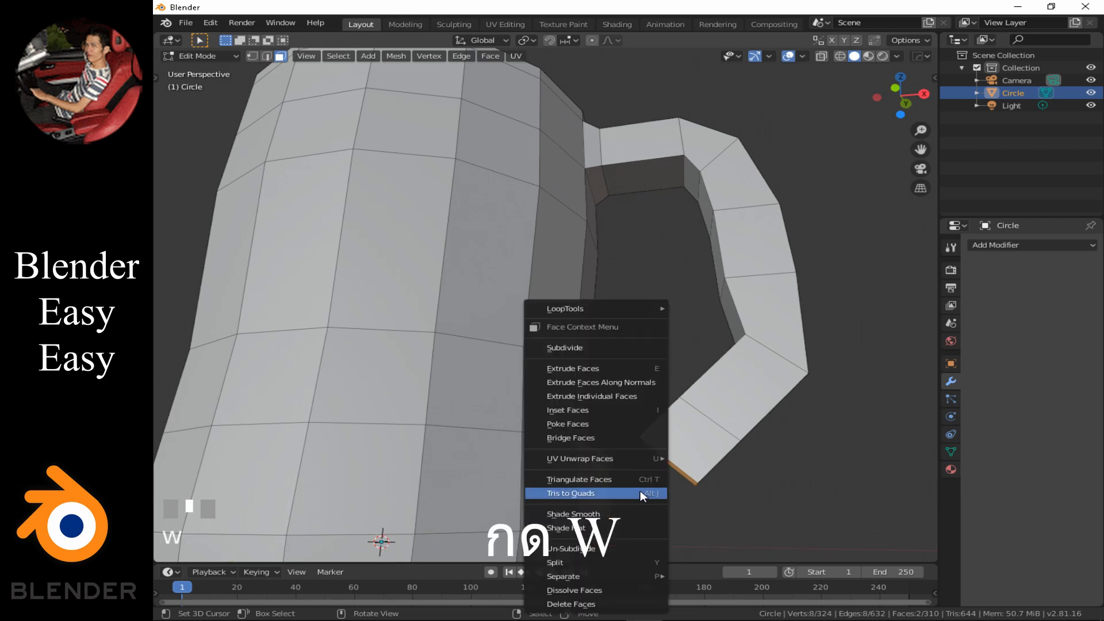
{"action": "left_click", "coordinate": [575, 438]}
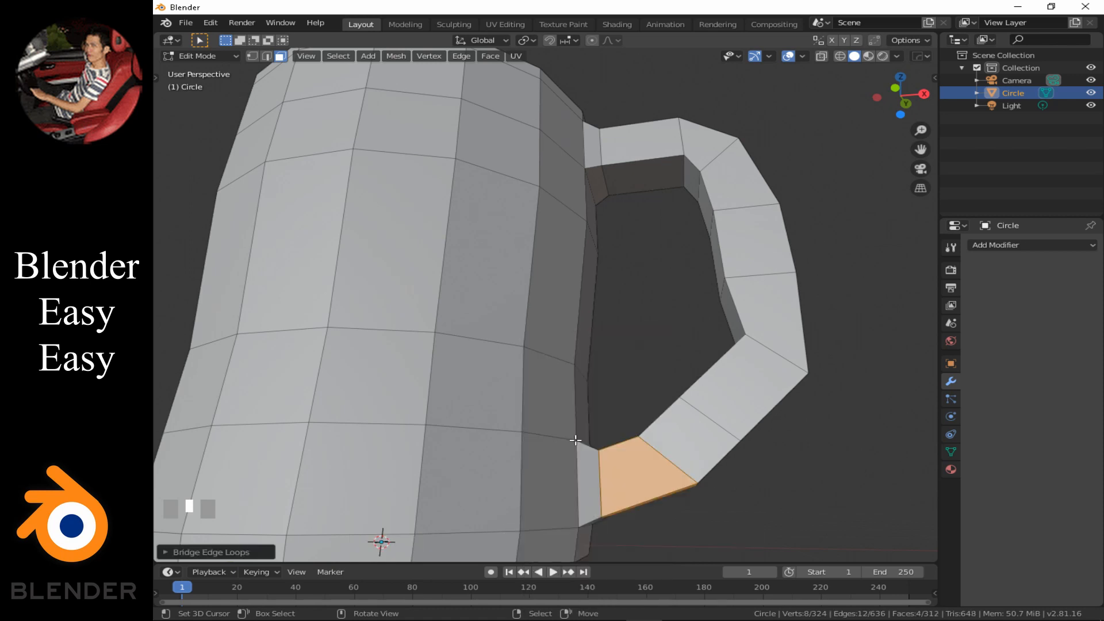
{"action": "scroll", "coordinate": [830, 369], "scroll_direction": "down", "scroll_amount": 3}
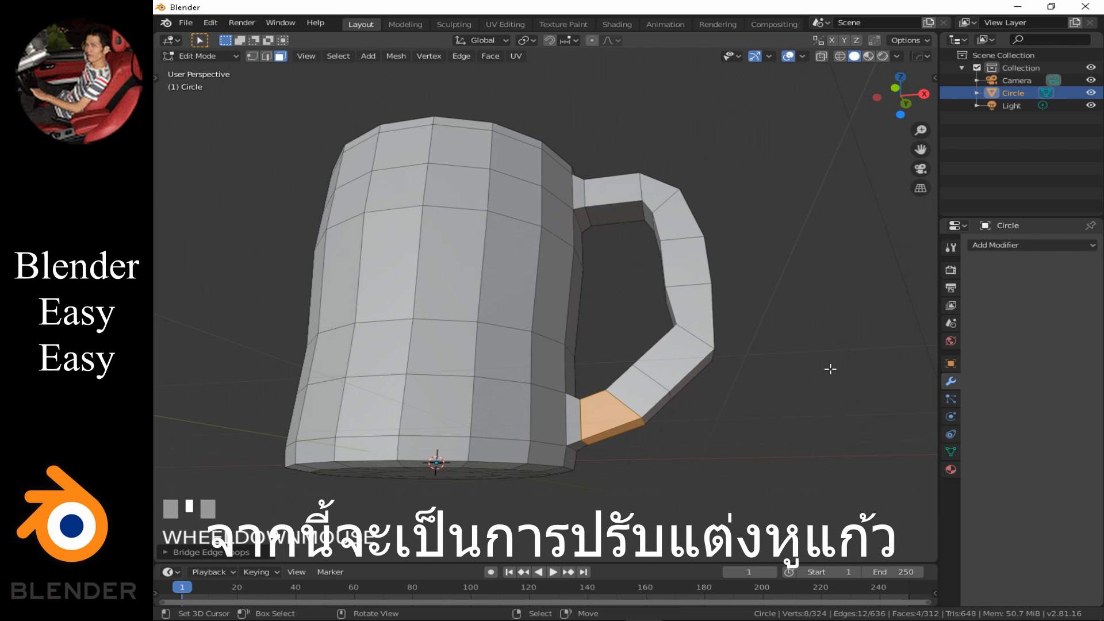
- In edge mode, select the loop between the bridged section and the handle, and move it about 0.02 m towards the cup and 0.07 m down
{"action": "key", "text": "KP_1"}
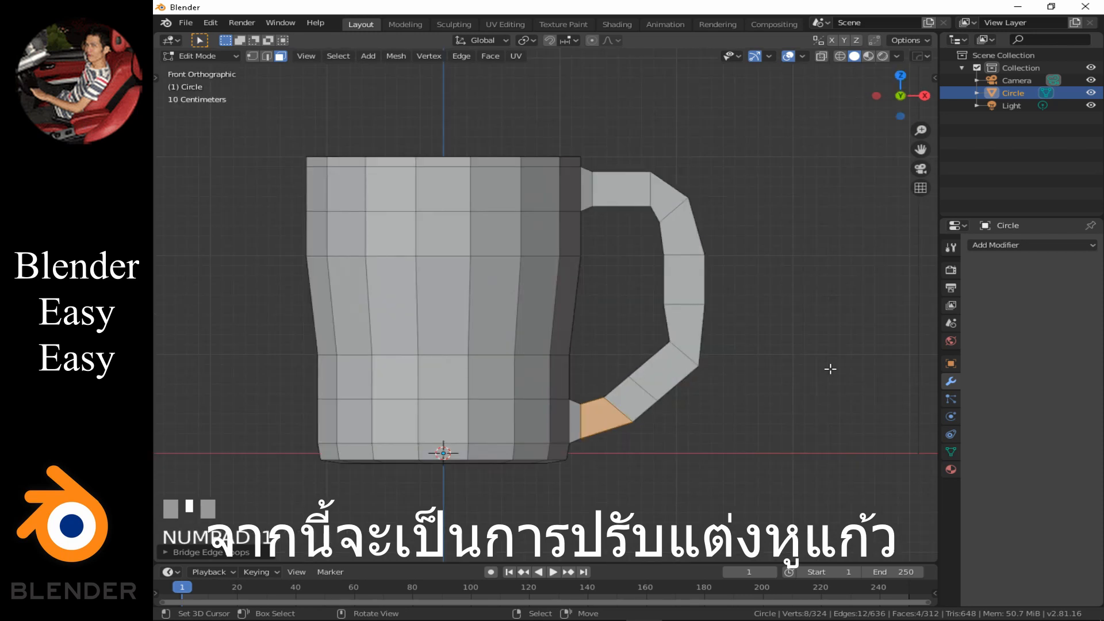
{"action": "left_click", "coordinate": [266, 57]}
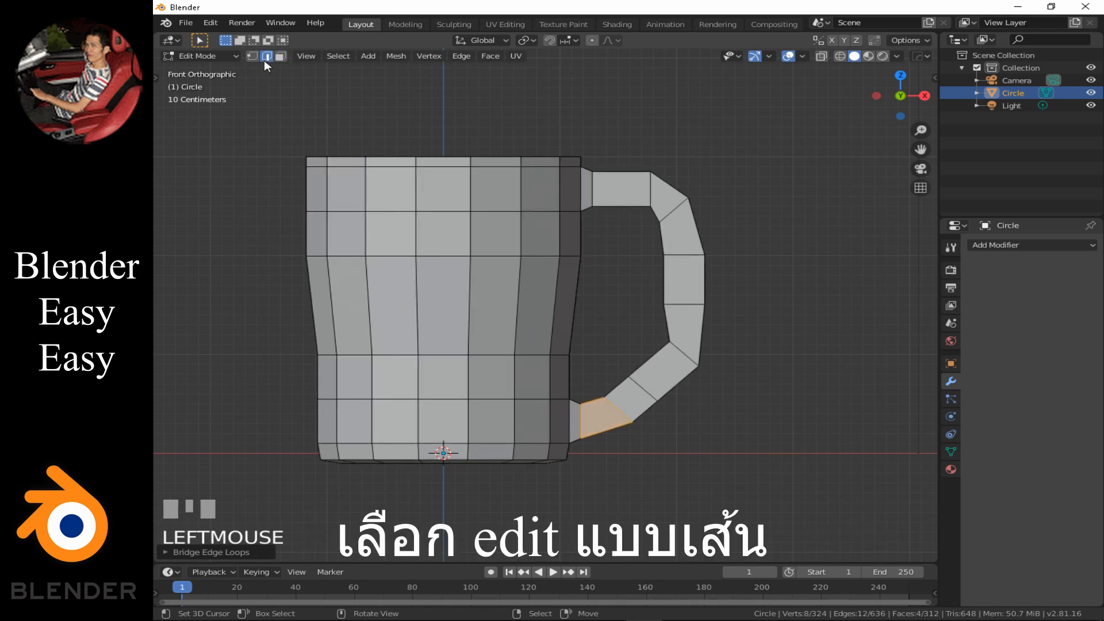
{"action": "scroll", "coordinate": [621, 464], "scroll_direction": "up", "scroll_amount": 2}
{"action": "middle_click_drag", "start_coordinate": [692, 476], "coordinate": [645, 345], "text": "shift"}
{"action": "scroll", "coordinate": [591, 431], "scroll_direction": "up", "scroll_amount": 2}
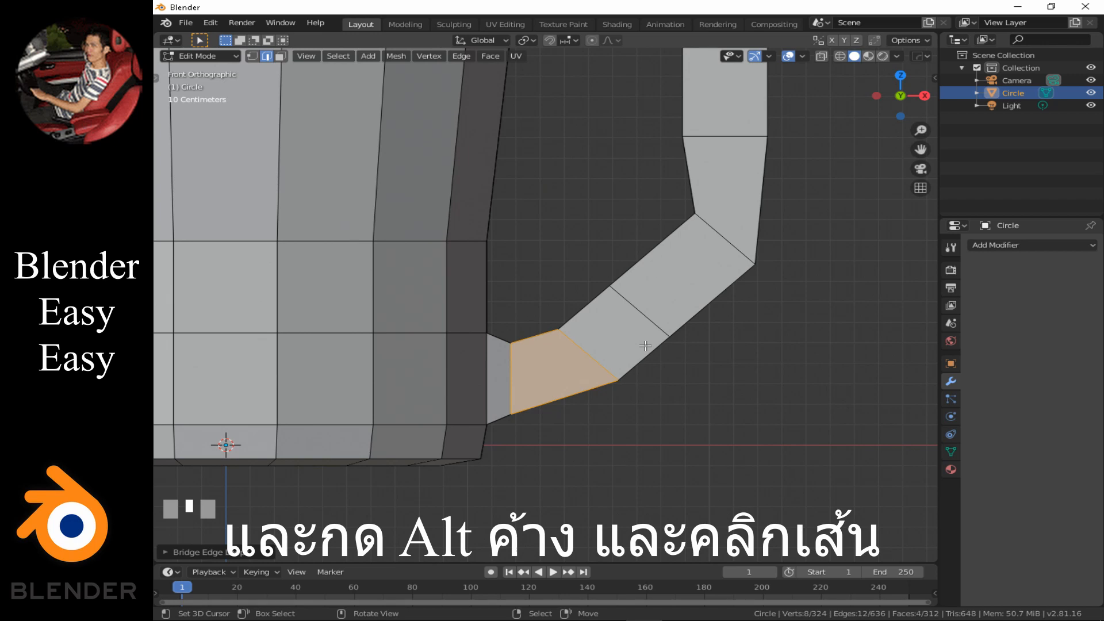
{"action": "right_click", "coordinate": [591, 357], "text": "alt"}
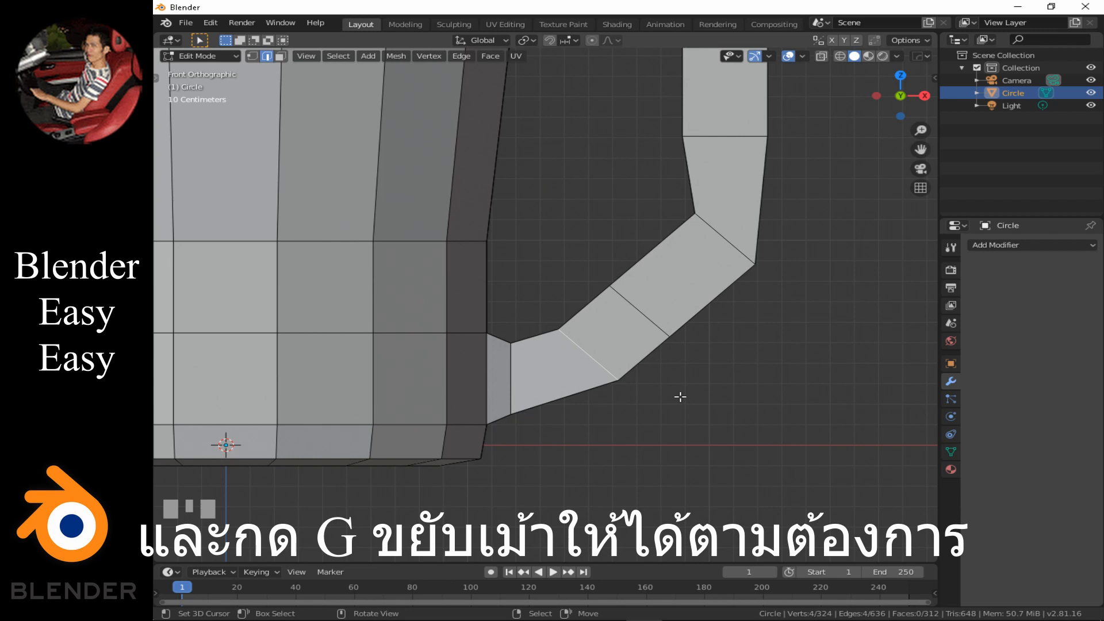
{"action": "key", "text": "g"}
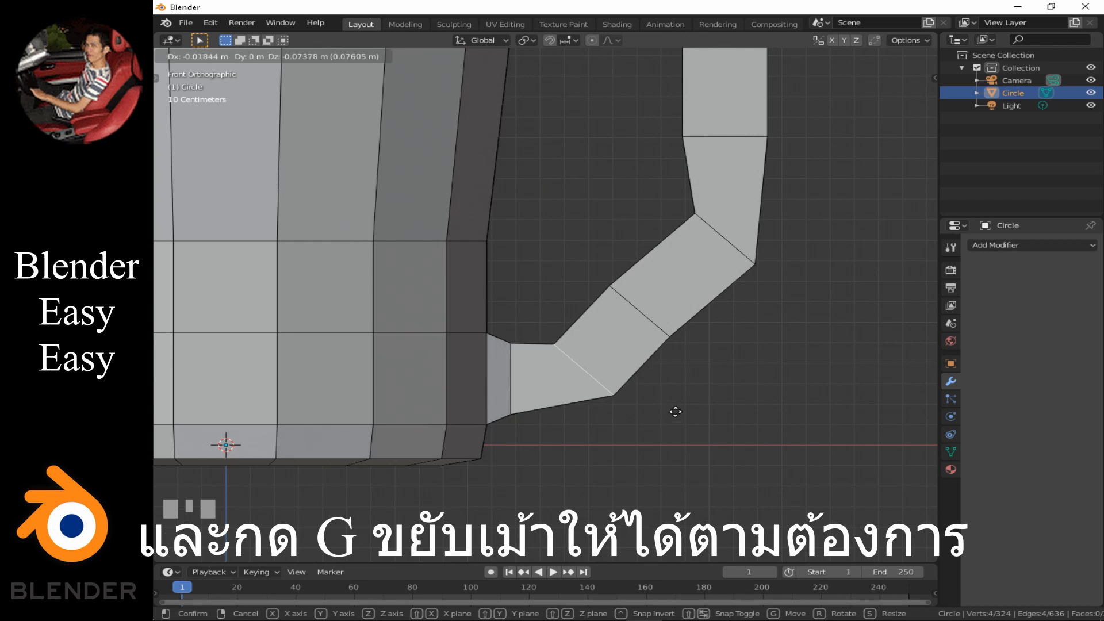
{"action": "left_click", "coordinate": [676, 412]}
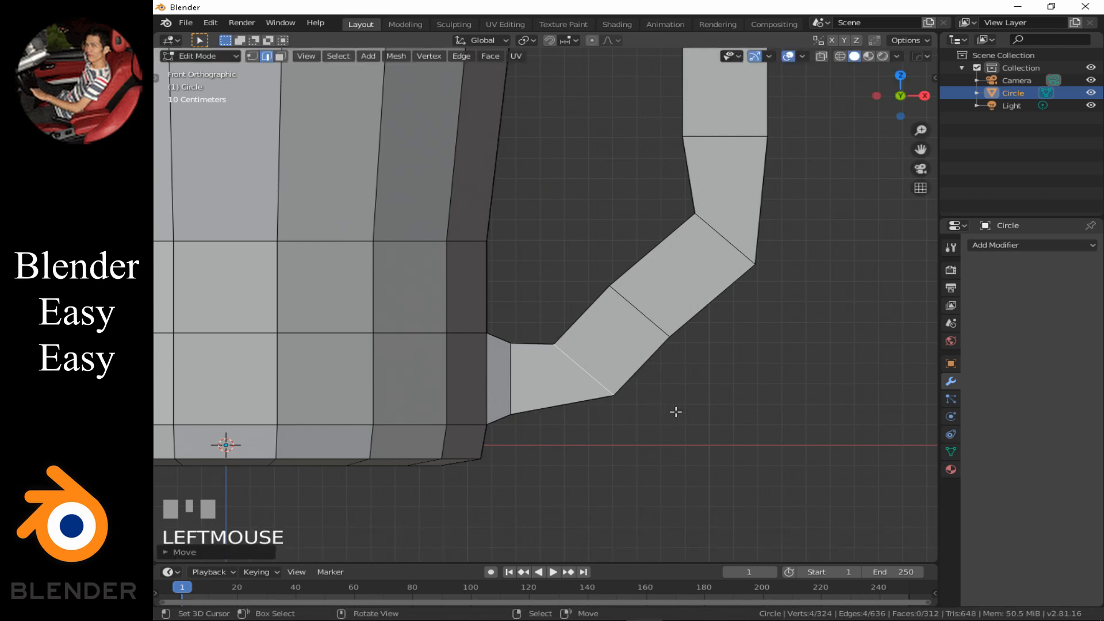
- Rotate the same edge loop about 13° and move it about 0.02 m towards the cup and 0.06 m up
{"action": "key", "text": "r"}
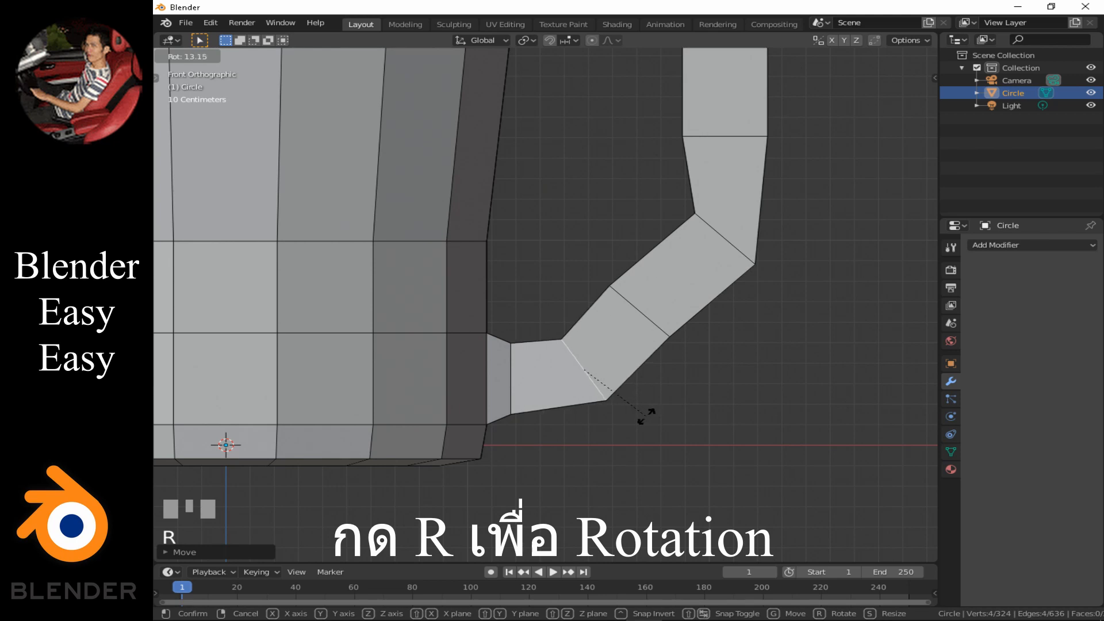
{"action": "left_click", "coordinate": [647, 416]}
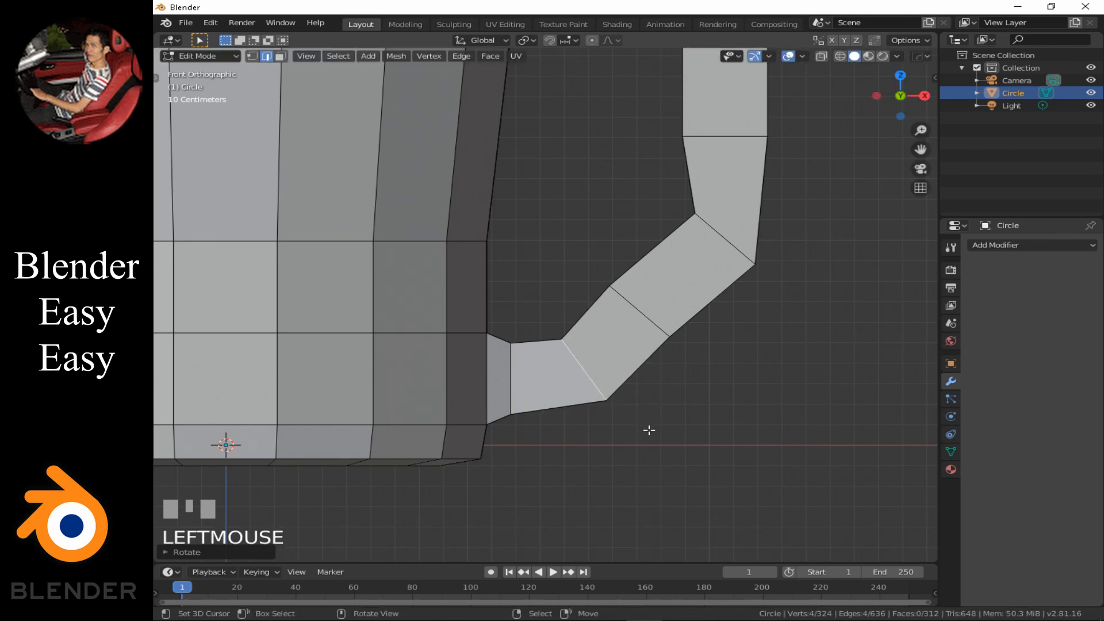
{"action": "key", "text": "g"}
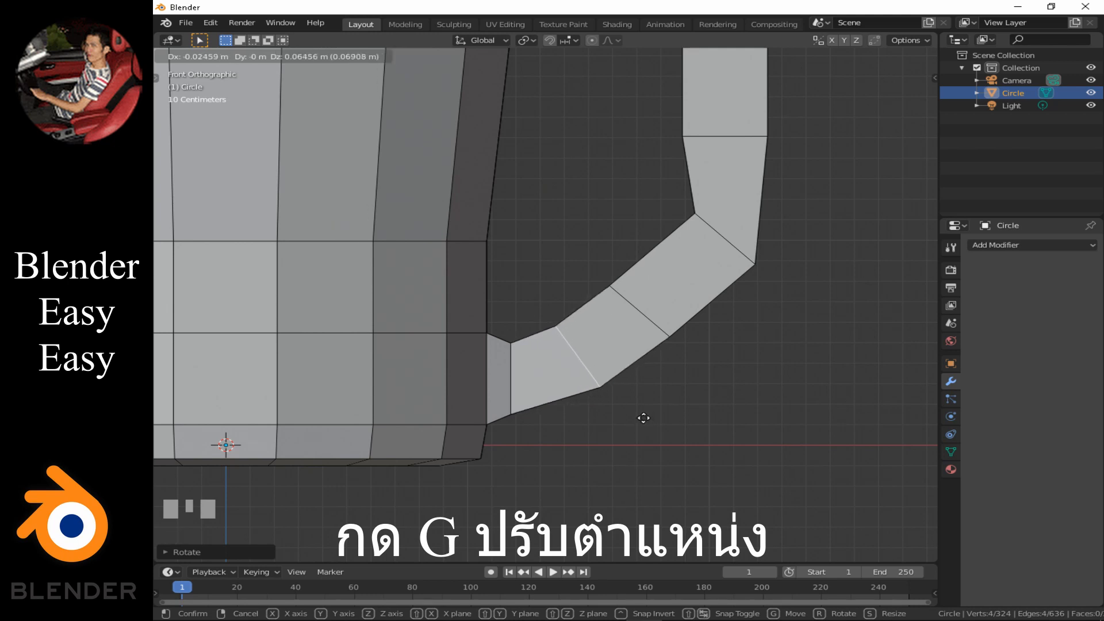
{"action": "left_click", "coordinate": [645, 419]}
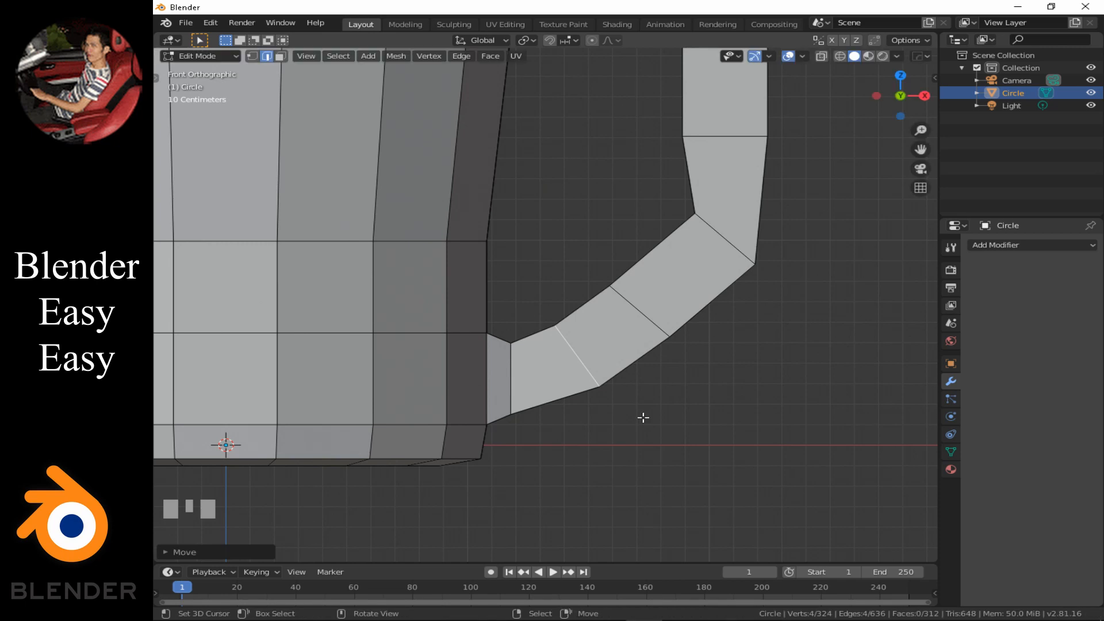
- Move the edge loop at the handle's lower outer bend about 0.13 m towards the cup to round the curve
{"action": "right_click", "coordinate": [726, 237], "text": "alt"}
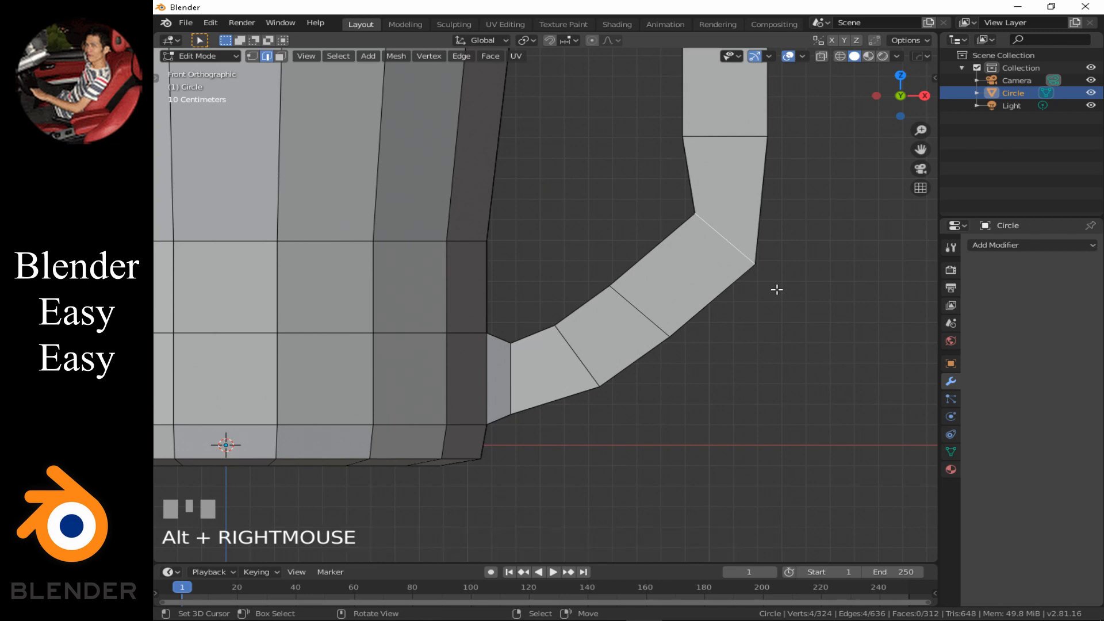
{"action": "key", "text": "g"}
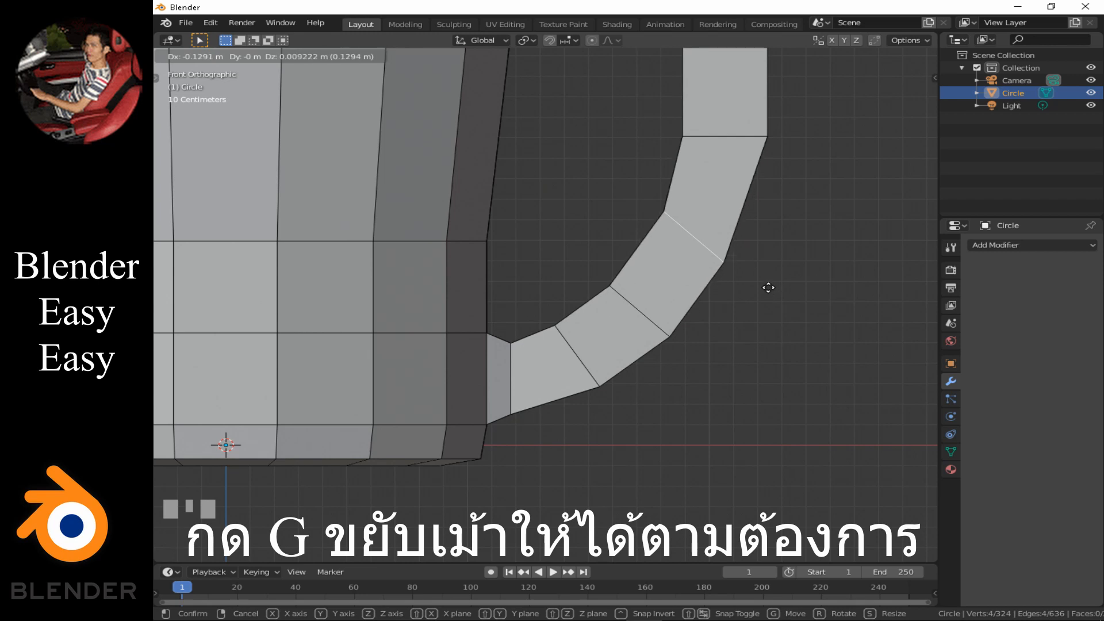
{"action": "left_click", "coordinate": [768, 287]}
{"action": "scroll", "coordinate": [795, 365], "scroll_direction": "down", "scroll_amount": 5}
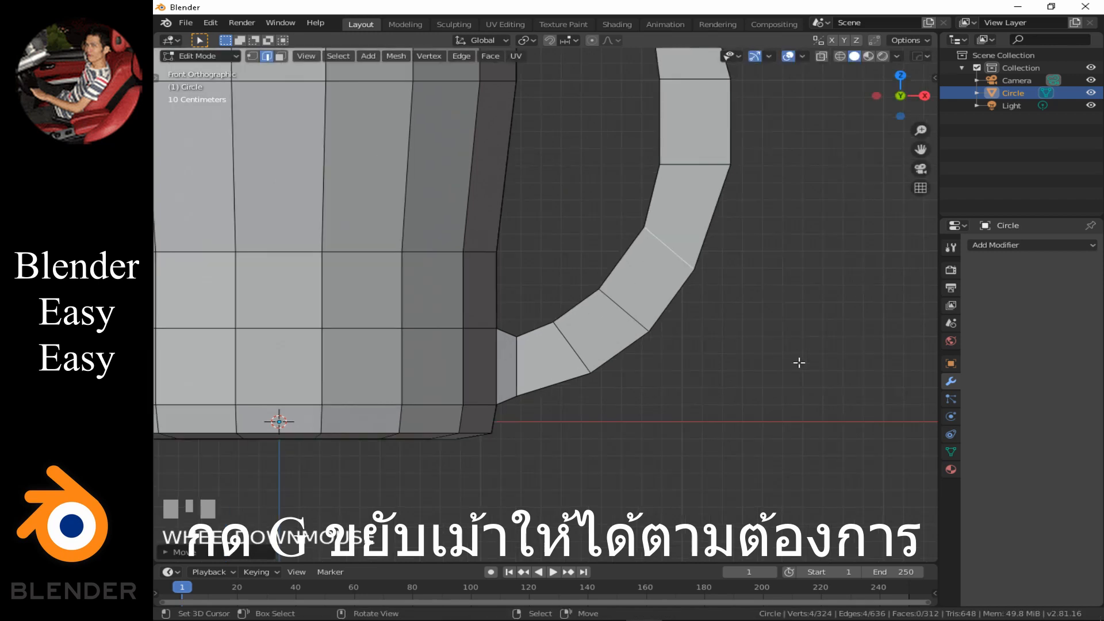
{"action": "middle_click_drag", "start_coordinate": [783, 345], "coordinate": [737, 332], "text": "shift"}
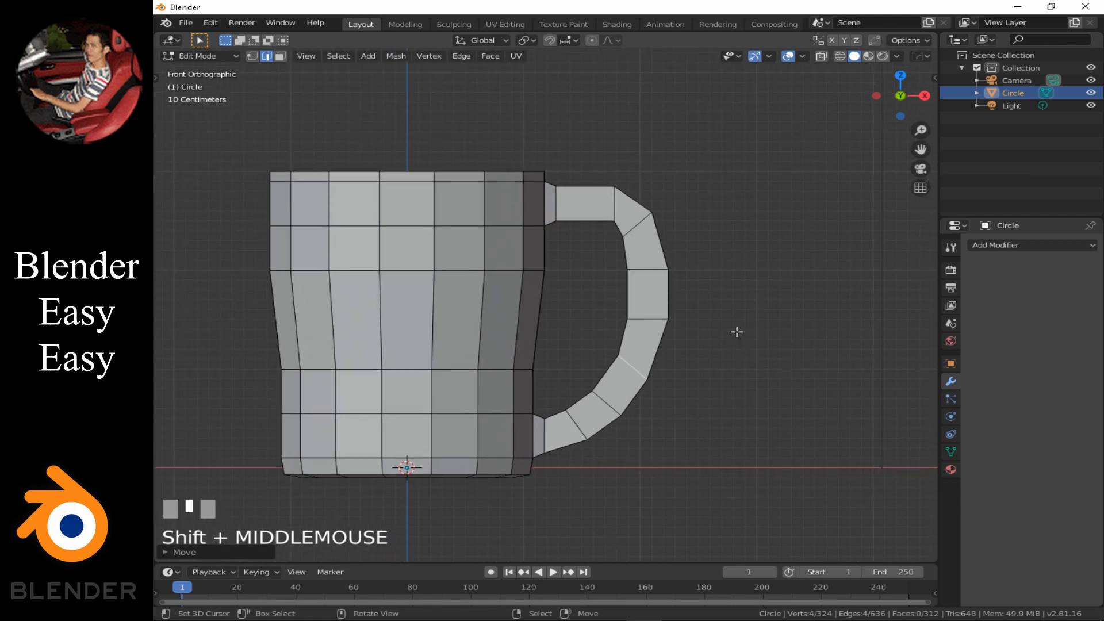
{"action": "scroll", "coordinate": [737, 332], "scroll_direction": "up", "scroll_amount": 2}
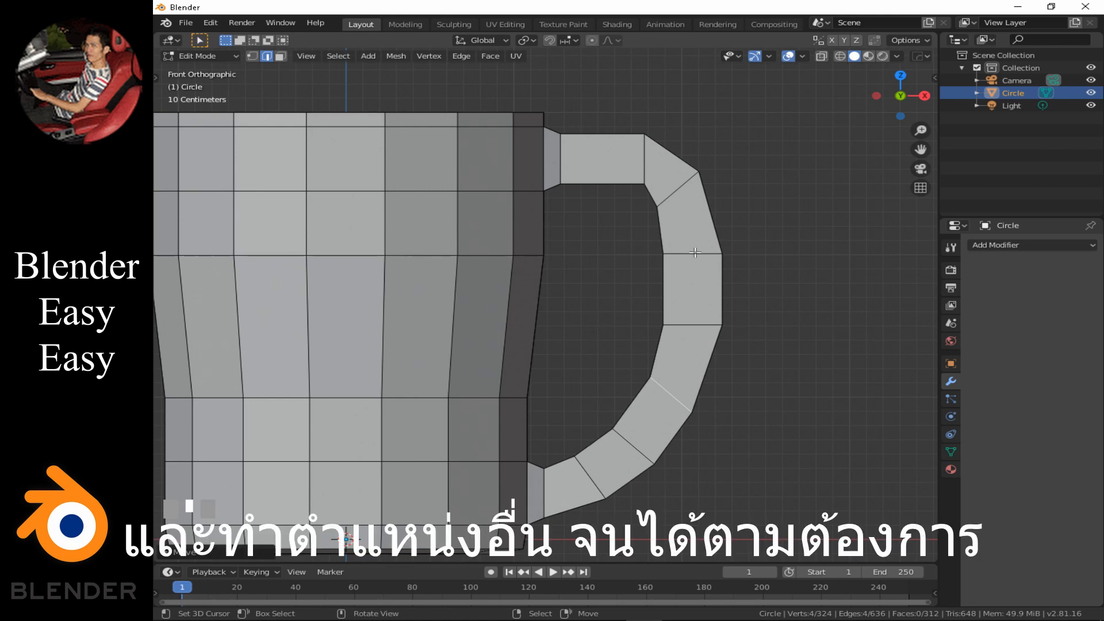
{"action": "right_click", "coordinate": [682, 183]}
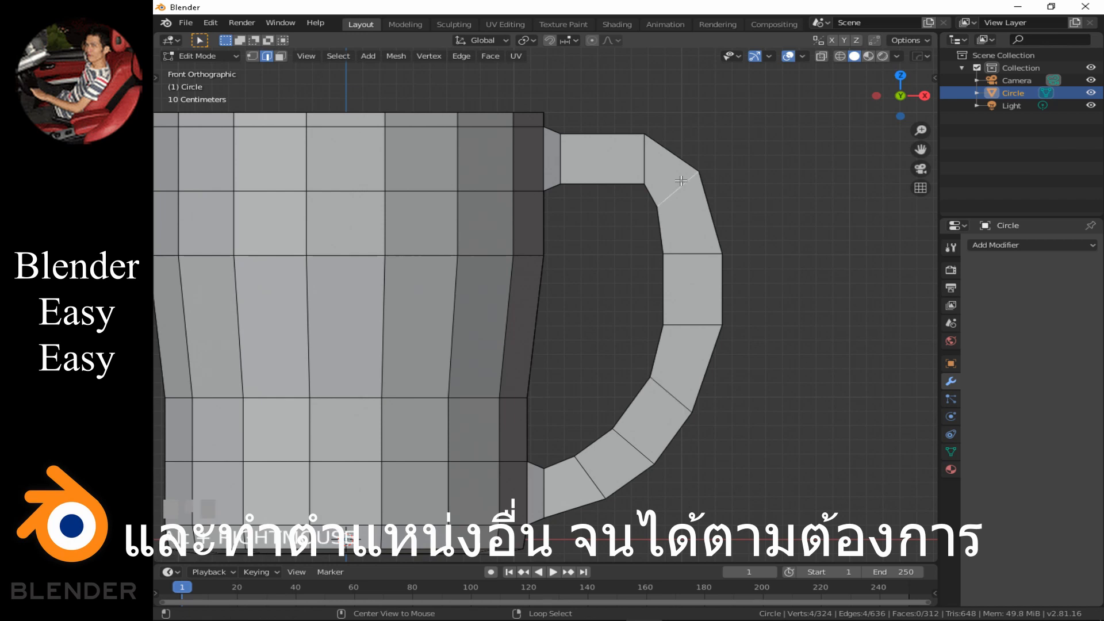
{"action": "key", "text": "g"}
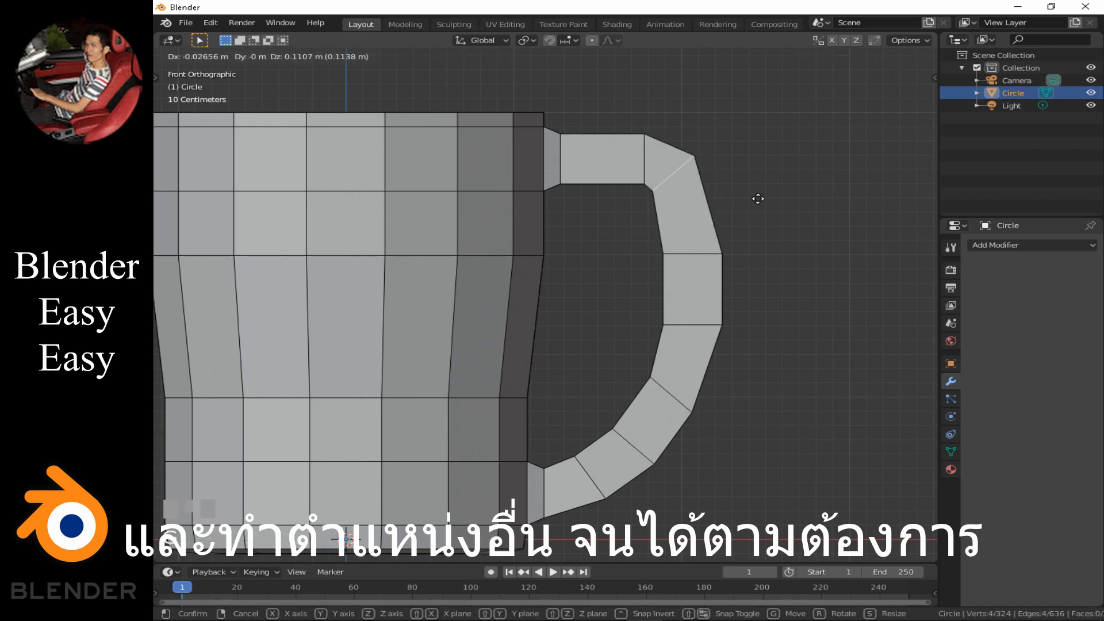
{"action": "right_click", "coordinate": [762, 212]}
- Move the edge loop at the upper end of the vertical grip about 0.06 m outwards along the X axis
{"action": "right_click", "coordinate": [731, 253]}
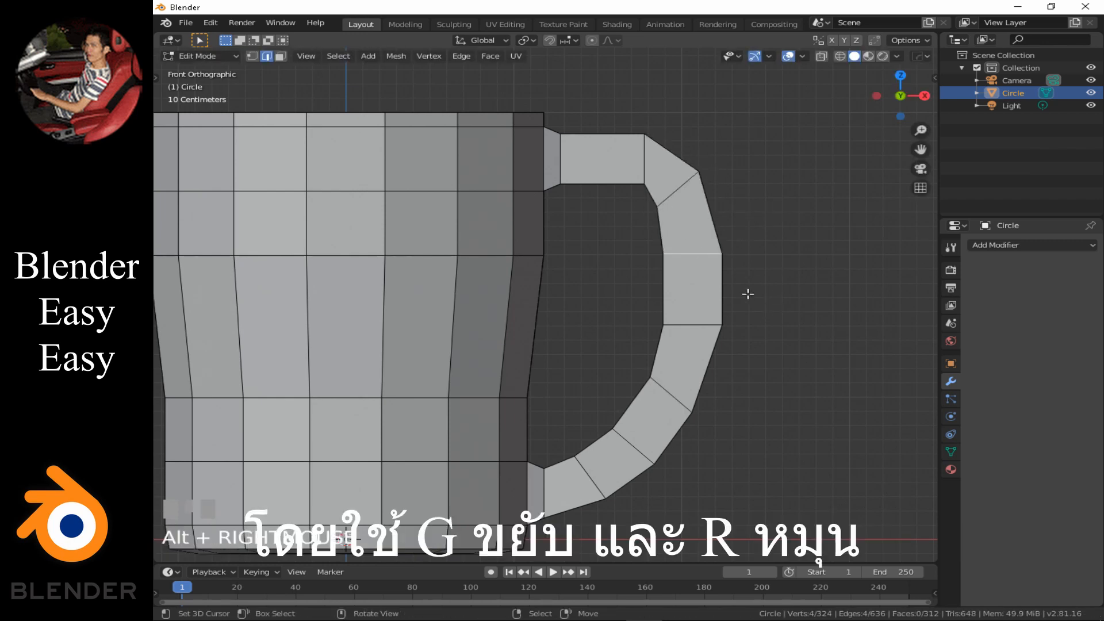
{"action": "key", "text": "g"}
{"action": "right_click", "coordinate": [760, 283]}
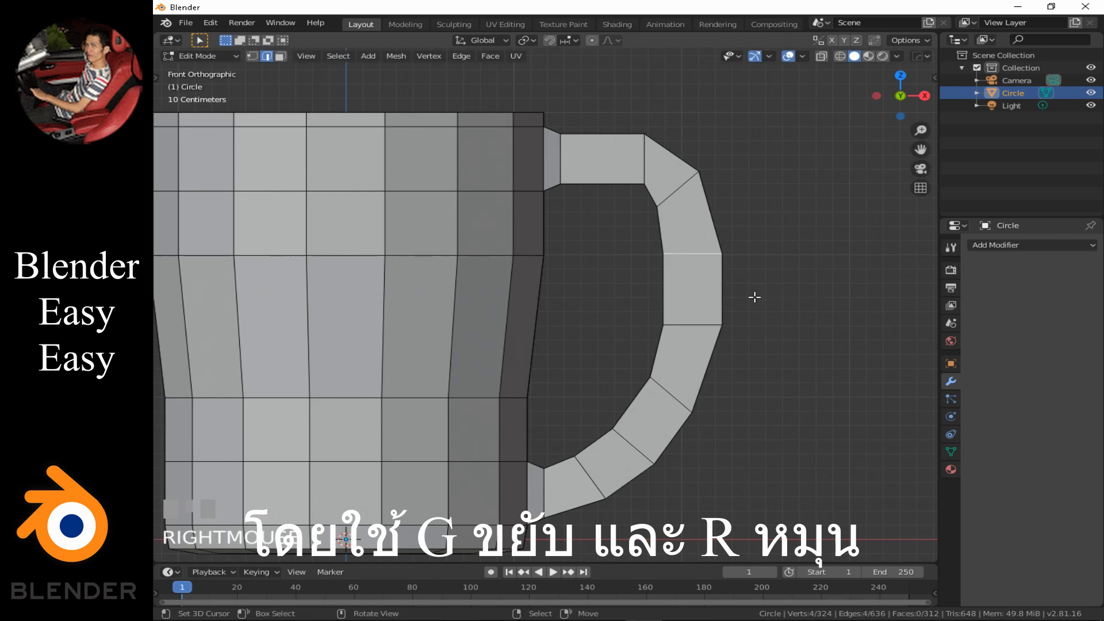
{"action": "key", "text": "g"}
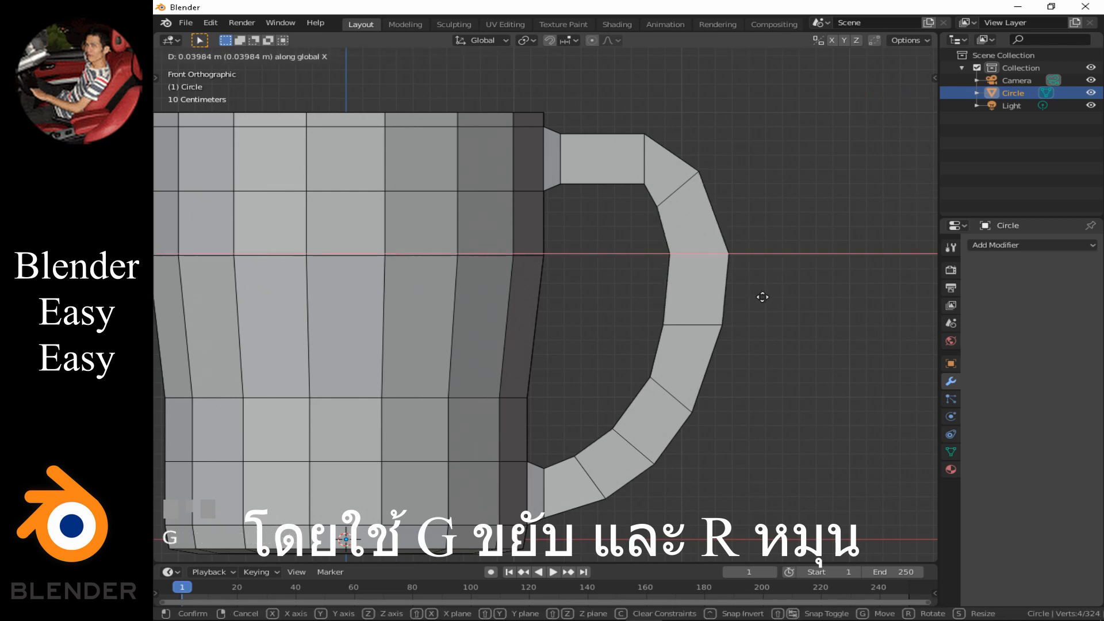
{"action": "left_click", "coordinate": [766, 296]}
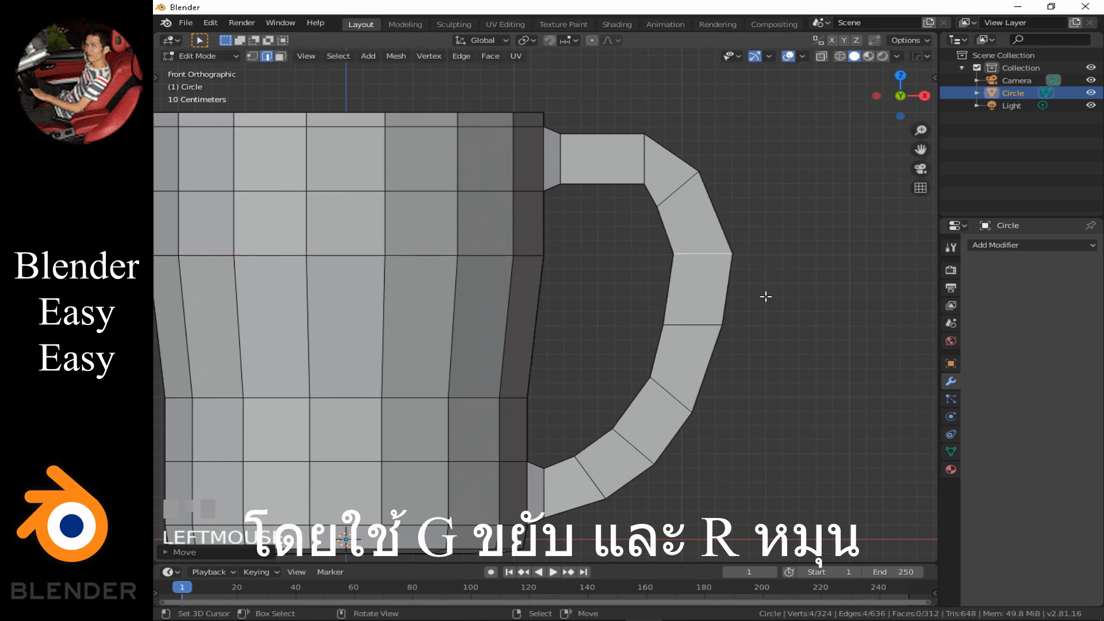
- Move the diagonal edge loop at the handle's upper bend about 0.1 m outwards and 0.04 m down
{"action": "right_click", "coordinate": [688, 192], "text": "alt"}
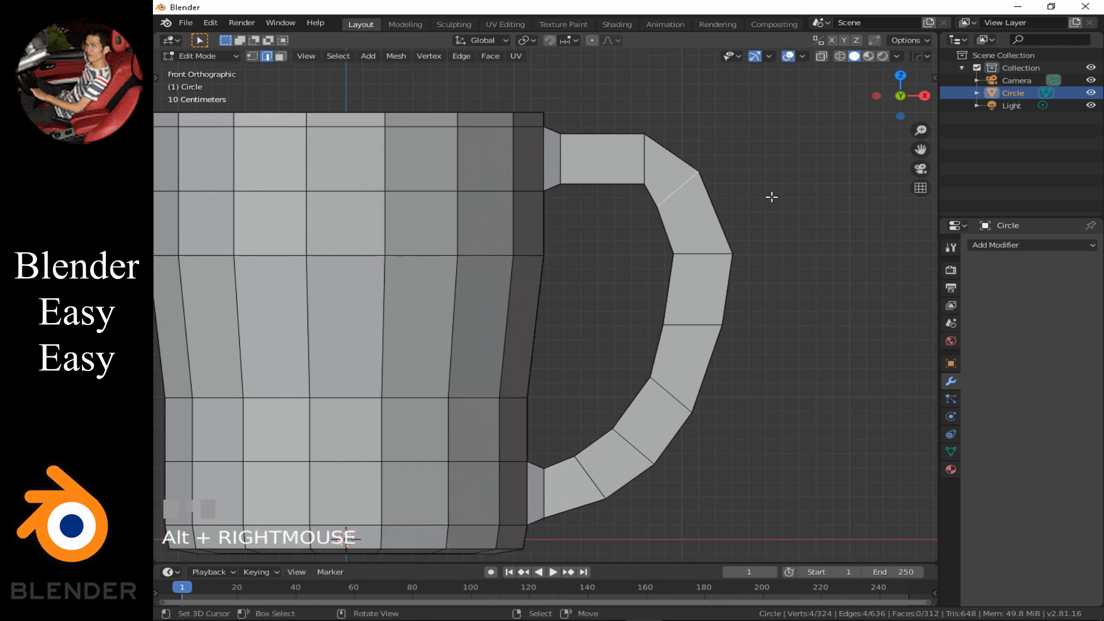
{"action": "key", "text": "g"}
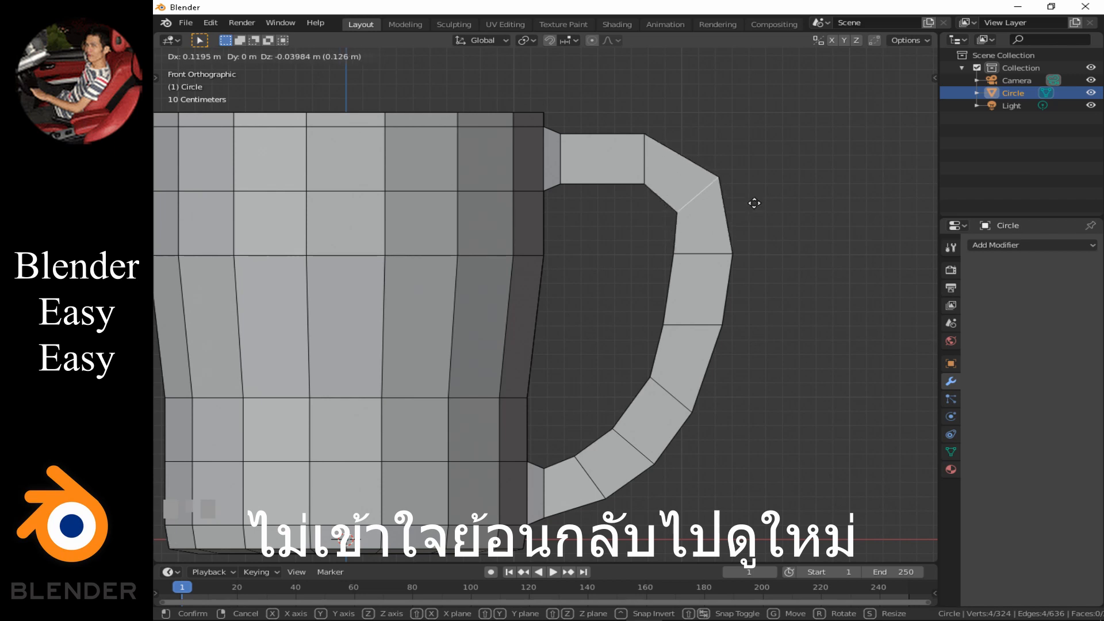
{"action": "left_click", "coordinate": [747, 203]}
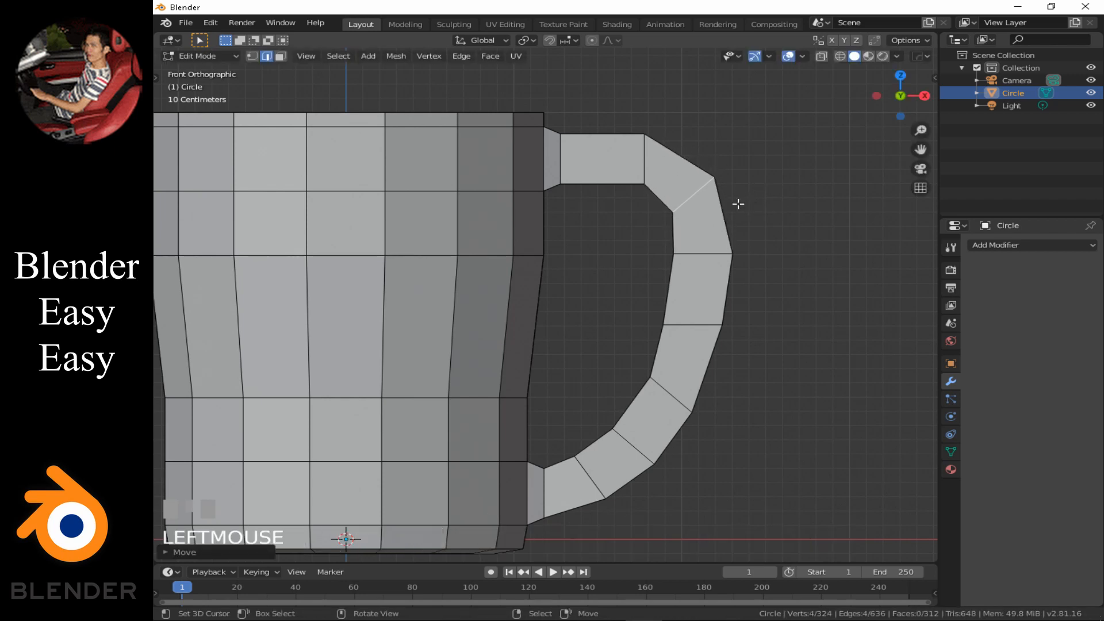
- Move the vertical edge loop ending the handle's top horizontal section about 0.08 m towards the cup along the X axis
{"action": "right_click", "coordinate": [643, 168], "text": "alt"}
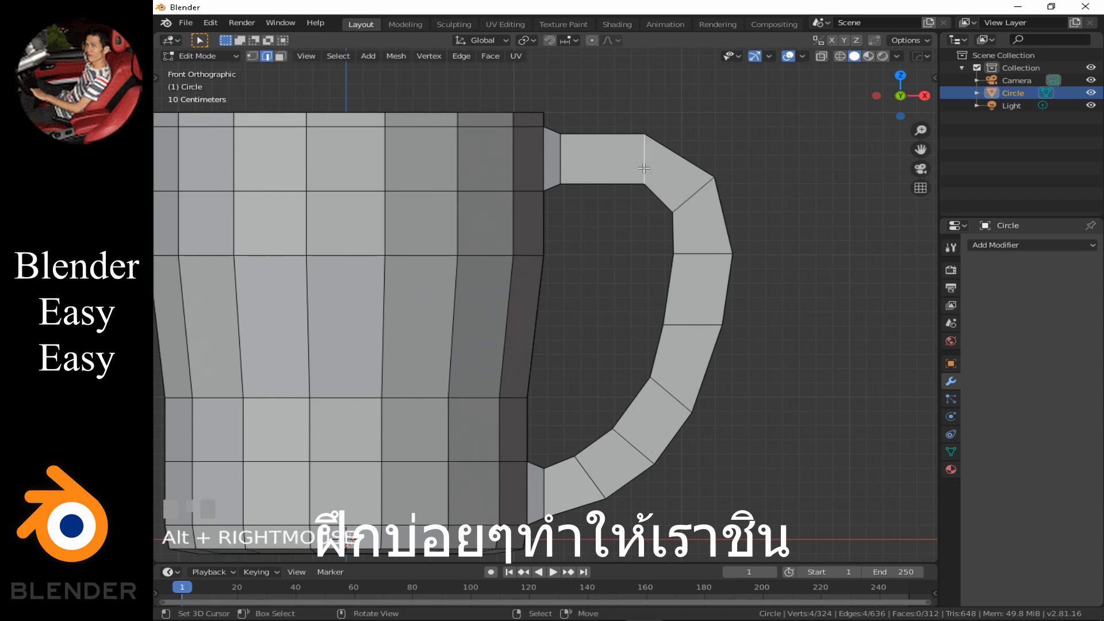
{"action": "key", "text": "g"}
{"action": "key", "text": "x"}
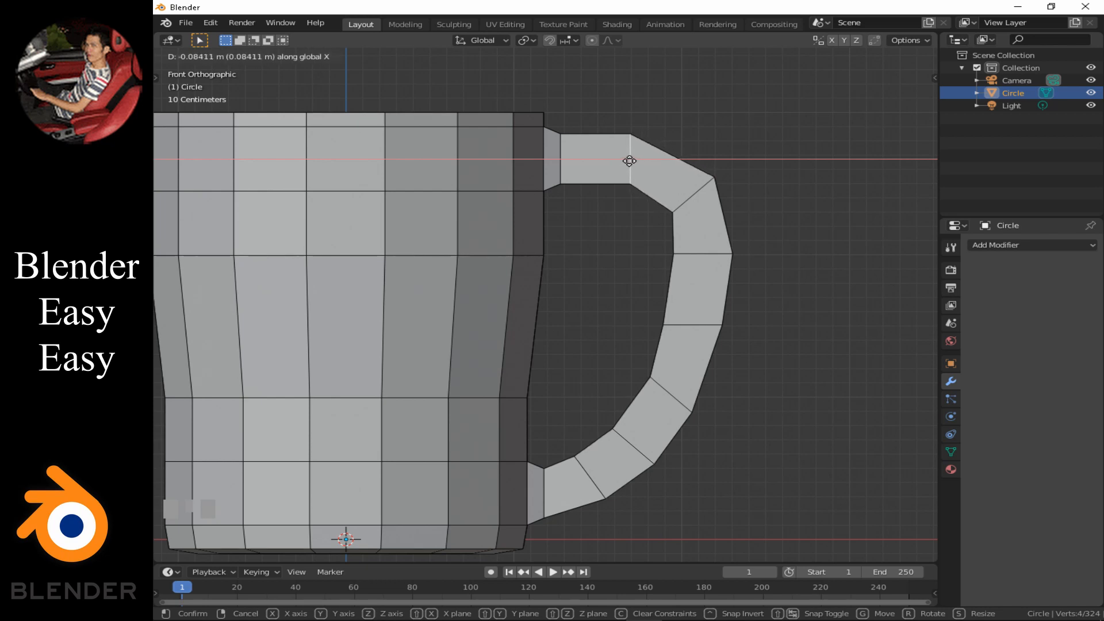
{"action": "left_click", "coordinate": [630, 162]}
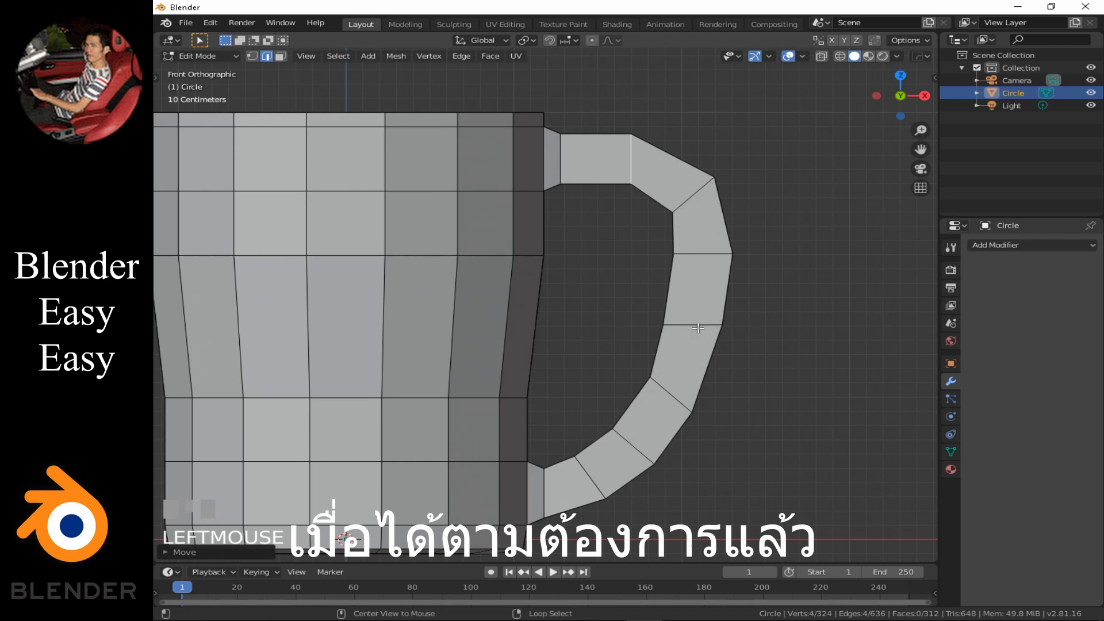
- Return to Object Mode and add a Subdivision Surface modifier to the mug with the viewport level set to 2
{"action": "scroll", "coordinate": [713, 273], "scroll_direction": "down", "scroll_amount": 2}
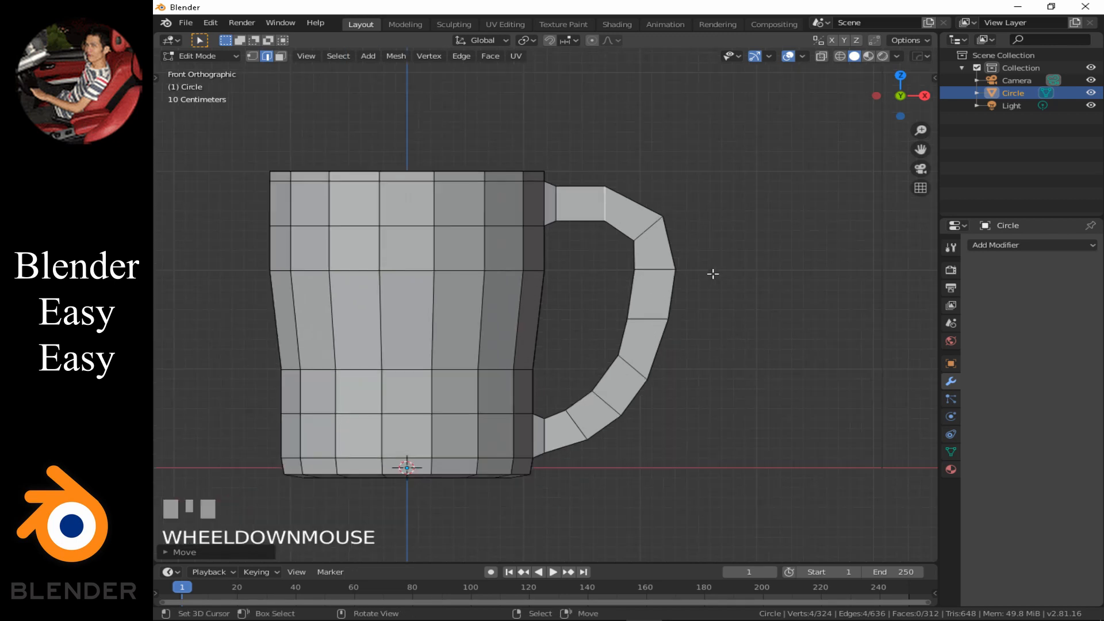
{"action": "key", "text": "Tab"}
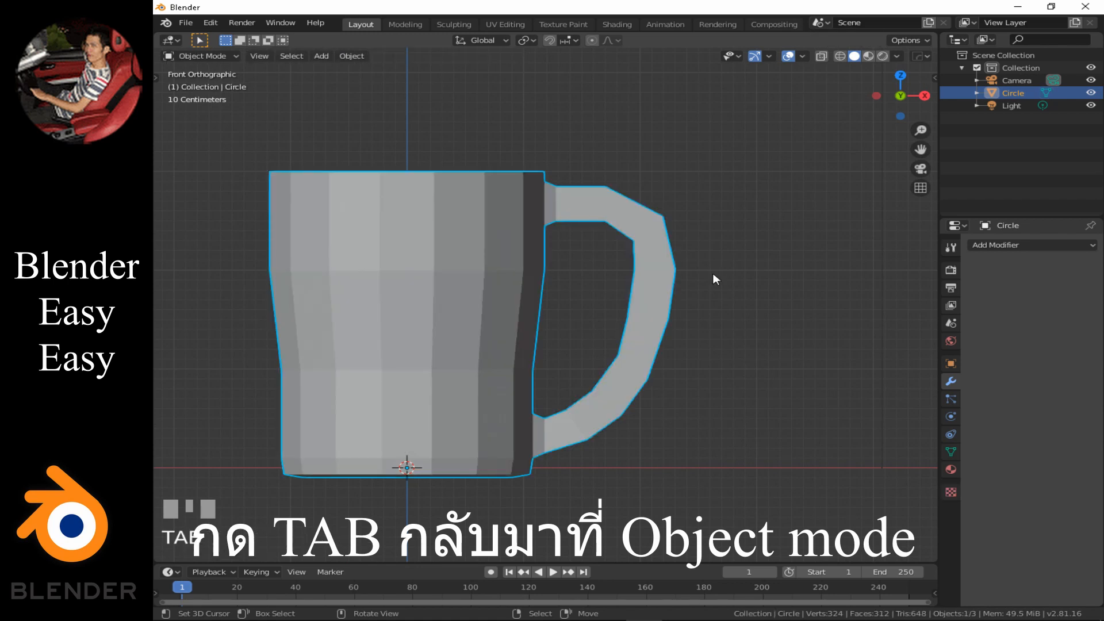
{"action": "left_click", "coordinate": [995, 246]}
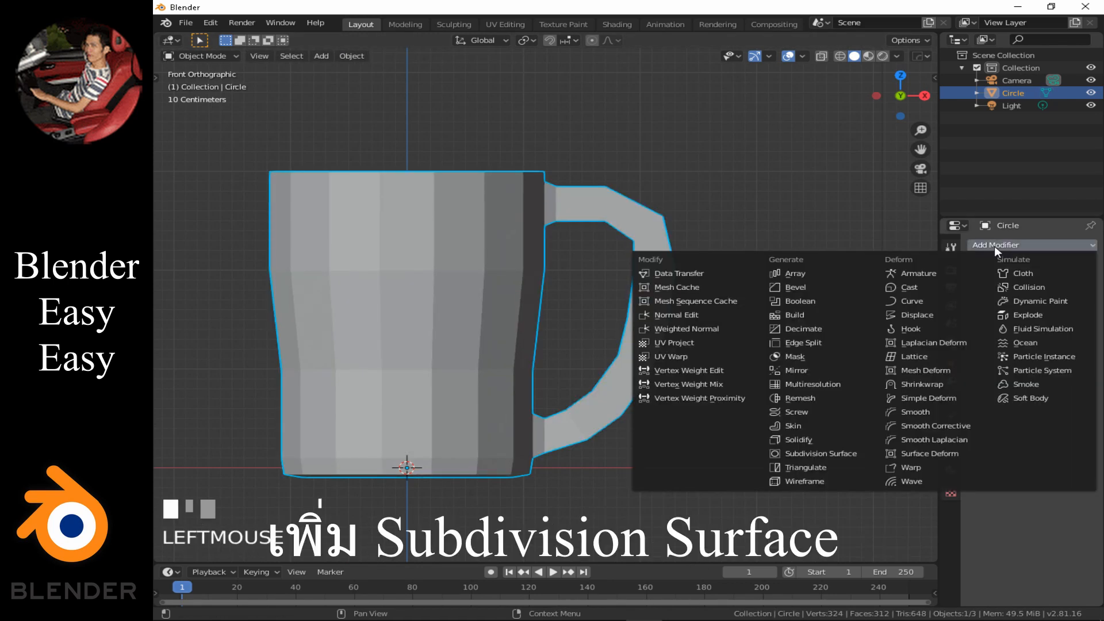
{"action": "left_click", "coordinate": [823, 453]}
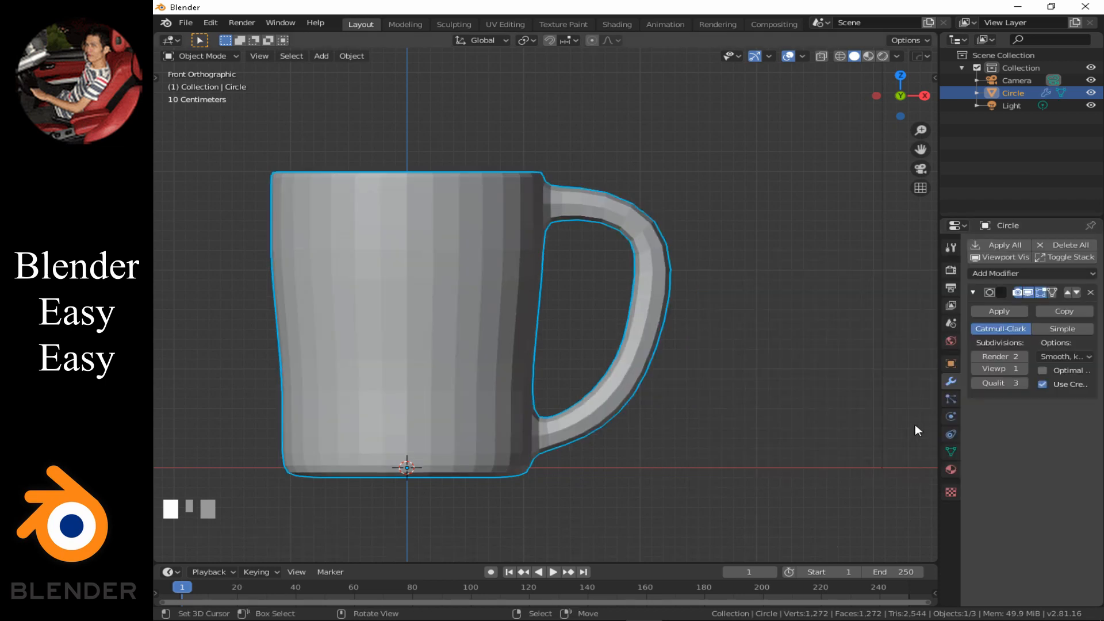
{"action": "left_click", "coordinate": [1024, 369]}
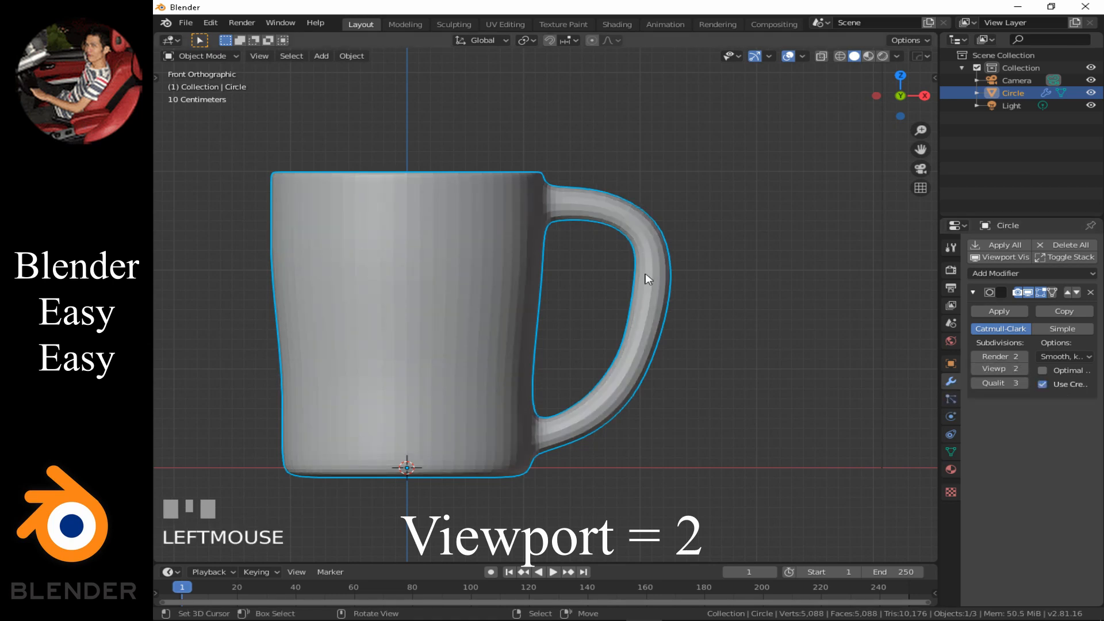
- Apply Shade Smooth to the mug
{"action": "middle_click_drag", "start_coordinate": [606, 190], "coordinate": [540, 326]}
{"action": "scroll", "coordinate": [547, 227], "scroll_direction": "up", "scroll_amount": 2}
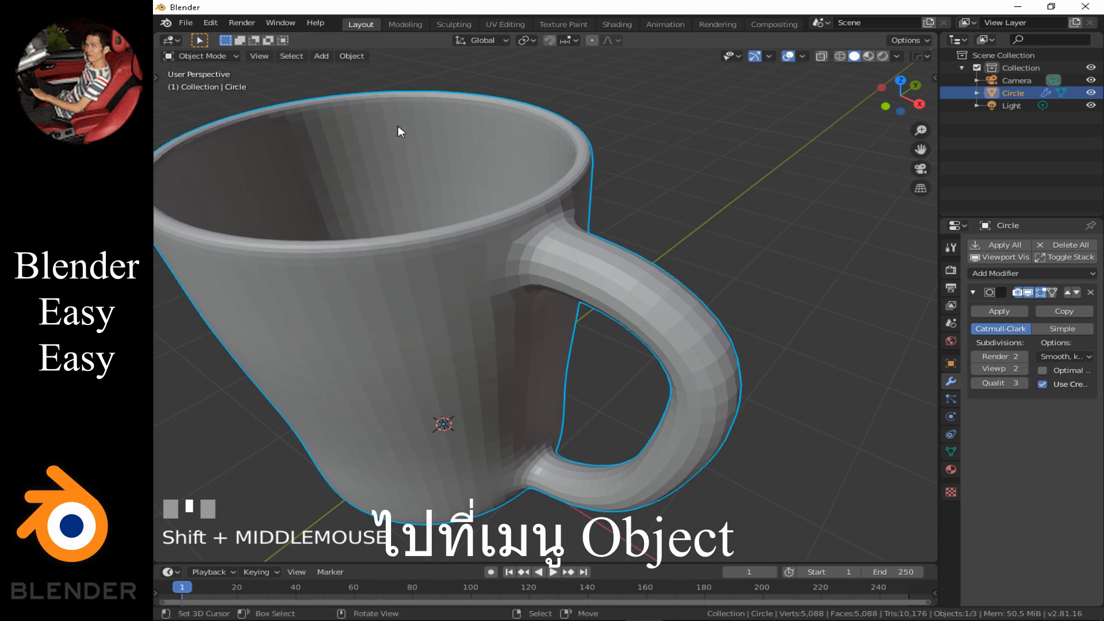
{"action": "left_click", "coordinate": [357, 56]}
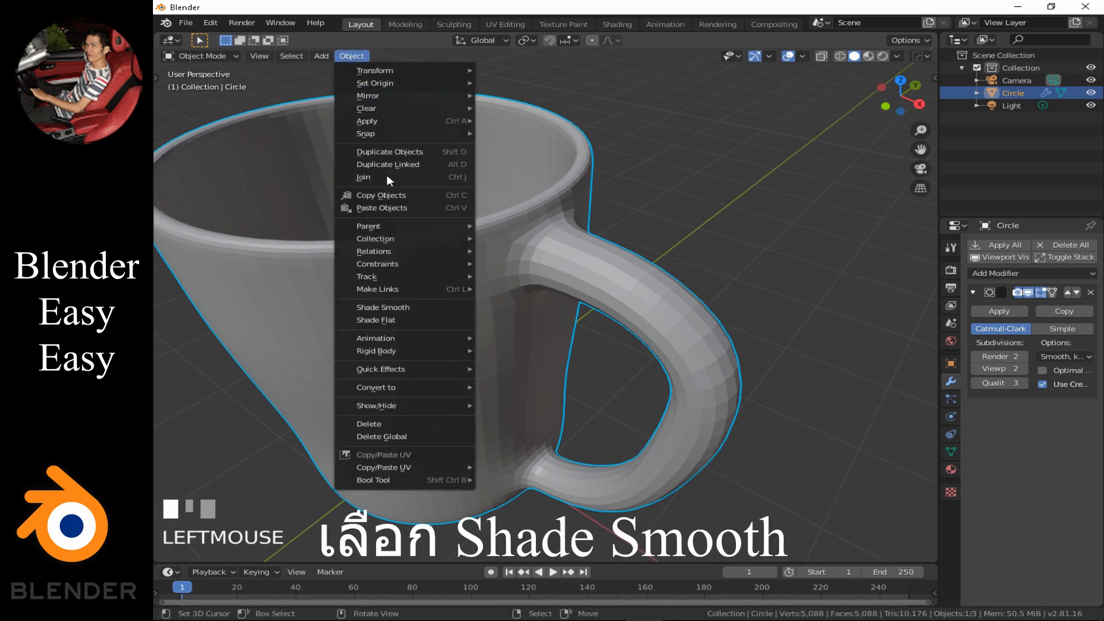
{"action": "left_click", "coordinate": [405, 307]}
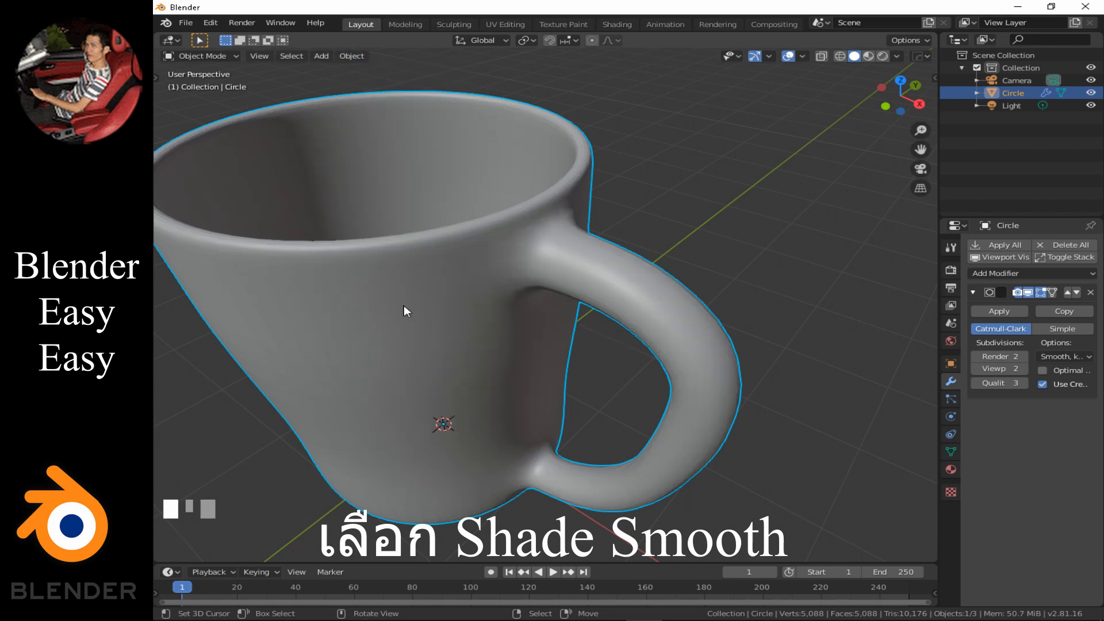
- Scale the whole mug down uniformly to about 0.075, giving dimensions of about 0.257 × 0.175 × 0.232 m
{"action": "scroll", "coordinate": [405, 307], "scroll_direction": "down", "scroll_amount": 2}
{"action": "scroll", "coordinate": [404, 305], "scroll_direction": "down", "scroll_amount": 1}
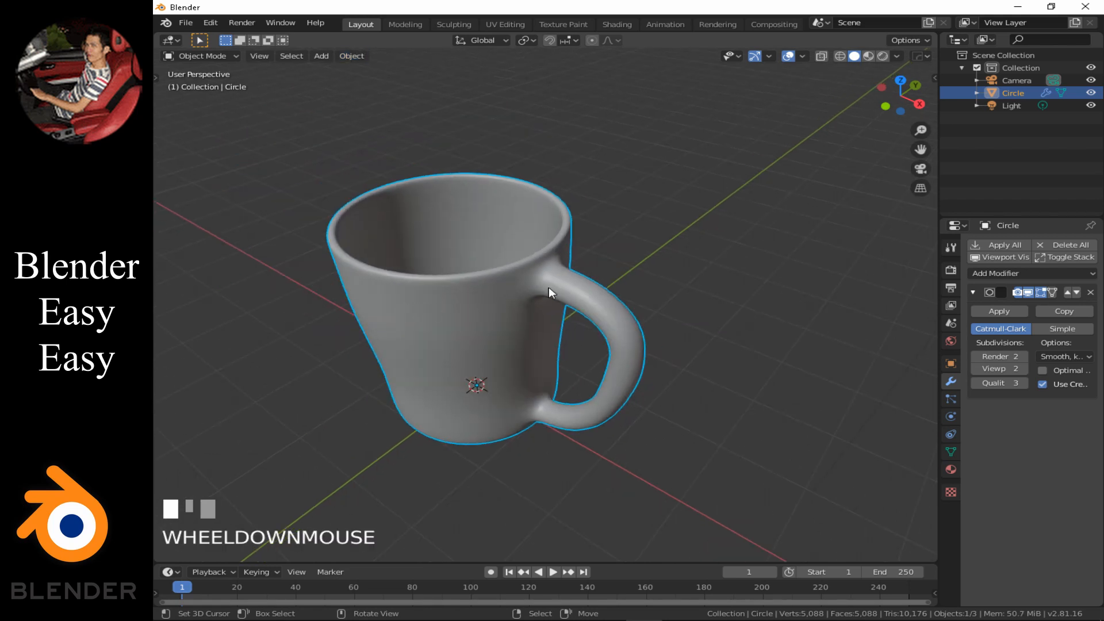
{"action": "mouse_move", "coordinate": [549, 287]}
{"action": "middle_mouse_down"}
{"action": "mouse_move", "coordinate": [585, 299]}
{"action": "mouse_move", "coordinate": [437, 329]}
{"action": "mouse_move", "coordinate": [307, 278]}
{"action": "mouse_move", "coordinate": [300, 245]}
{"action": "mouse_move", "coordinate": [658, 130]}
{"action": "mouse_move", "coordinate": [644, 278]}
{"action": "mouse_move", "coordinate": [482, 221]}
{"action": "mouse_move", "coordinate": [727, 303]}
{"action": "mouse_move", "coordinate": [661, 311]}
{"action": "mouse_move", "coordinate": [551, 275]}
{"action": "middle_mouse_up"}
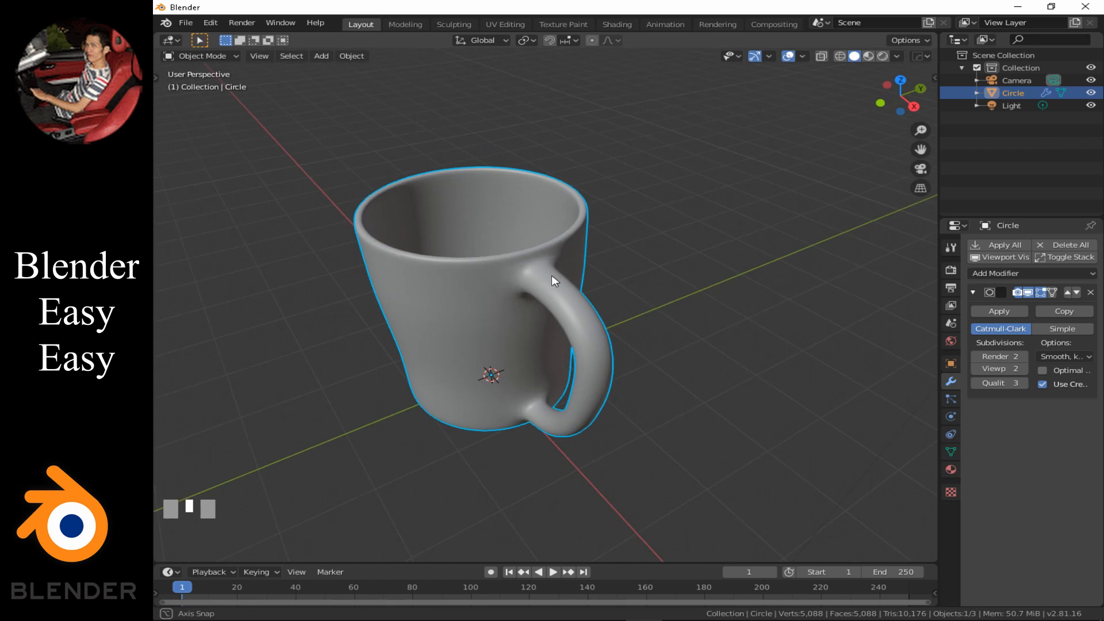
{"action": "scroll", "coordinate": [494, 362], "scroll_direction": "down", "scroll_amount": 1}
{"action": "middle_click_drag", "start_coordinate": [493, 364], "coordinate": [605, 393]}
{"action": "scroll", "coordinate": [600, 431], "scroll_direction": "up", "scroll_amount": 1}
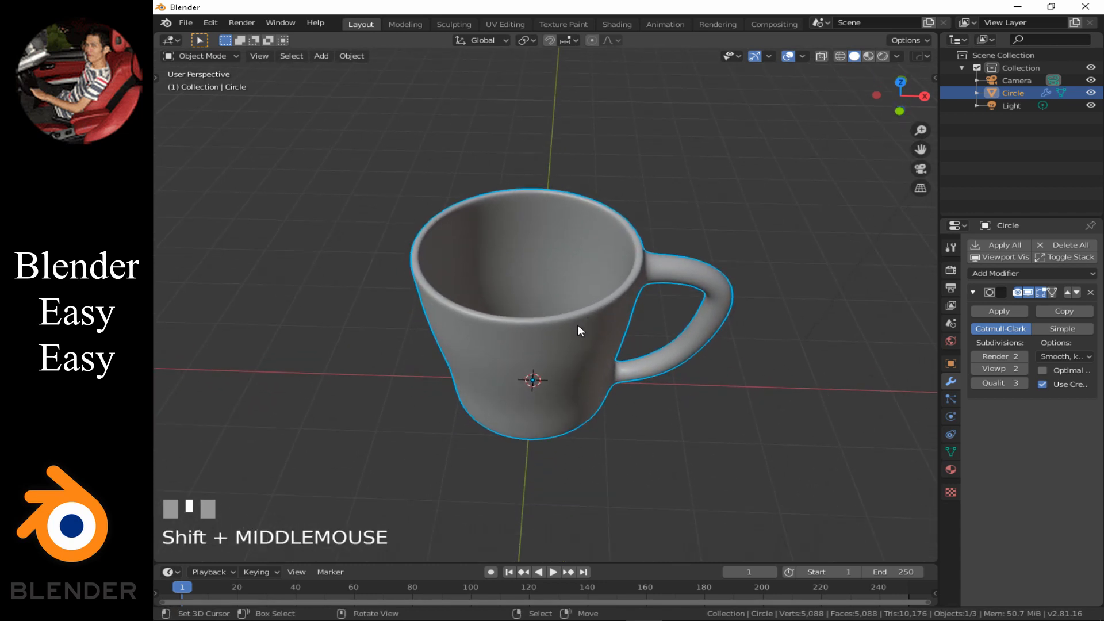
{"action": "key", "text": "n"}
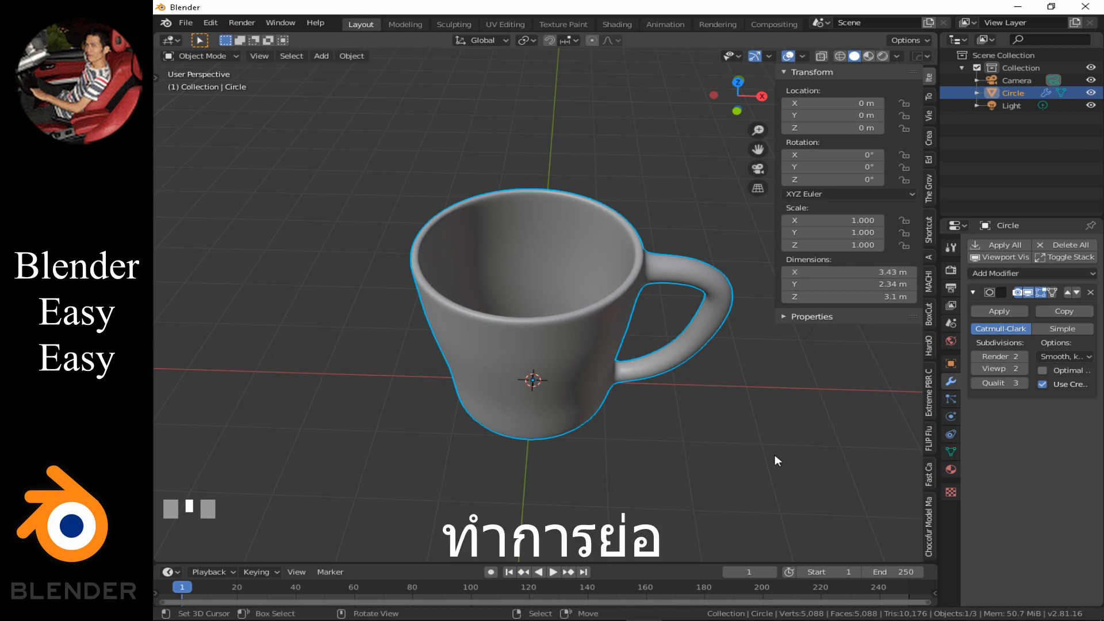
{"action": "key", "text": "s"}
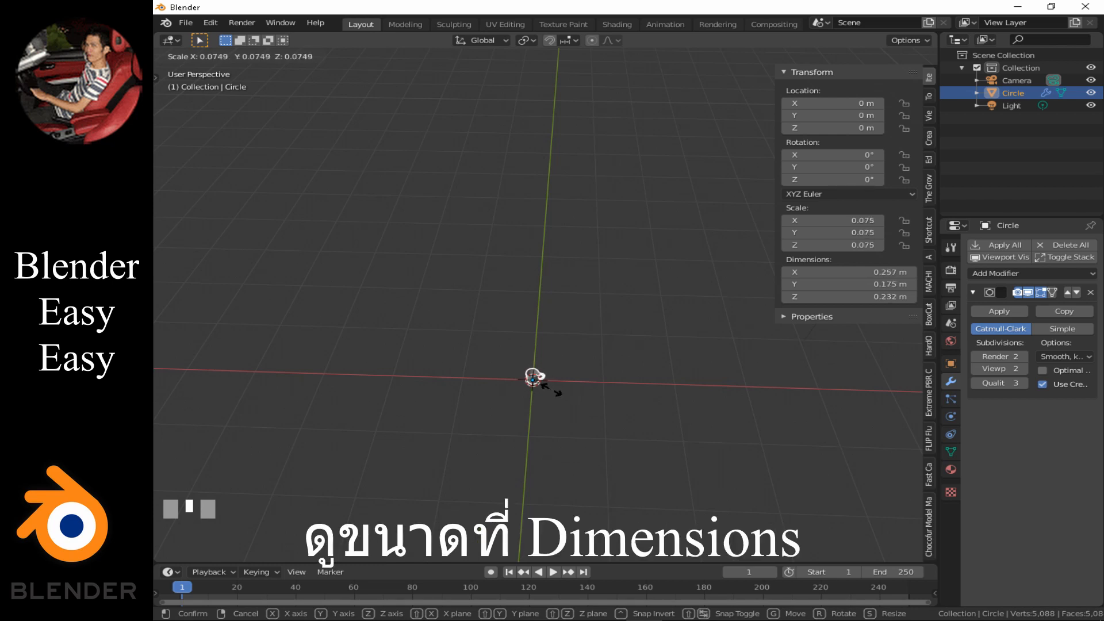
{"action": "left_click", "coordinate": [551, 389]}
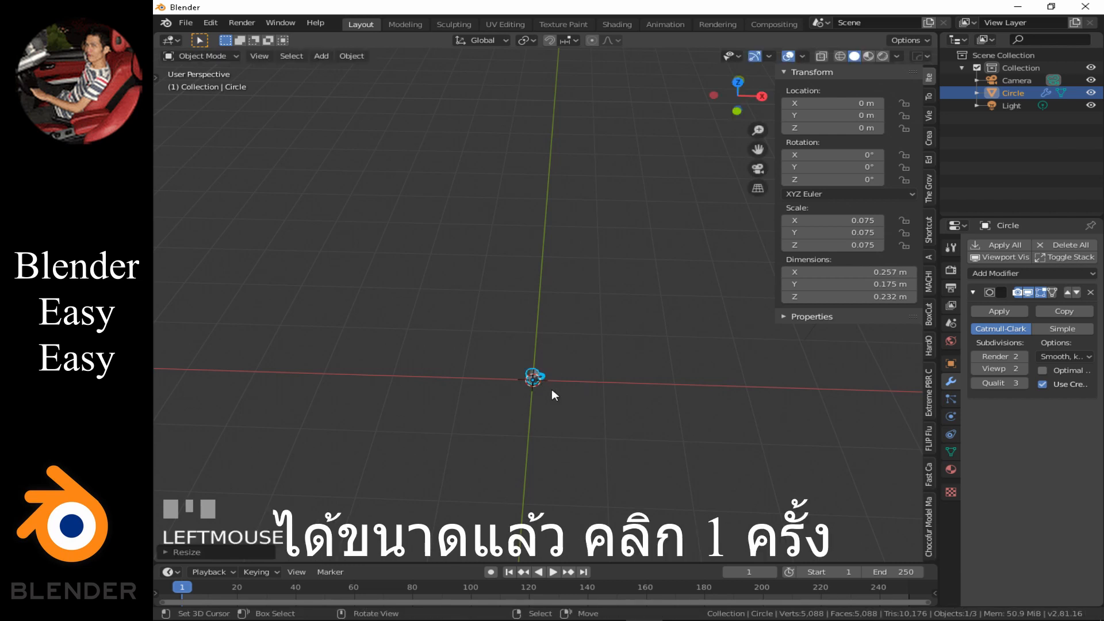
- In front view, raise the mug about 0.008 m along Z so its bottom does not dip below the red axis line
{"action": "key", "text": "KP_Decimal"}
{"action": "scroll", "coordinate": [550, 388], "scroll_direction": "down", "scroll_amount": 1}
{"action": "middle_click_drag", "start_coordinate": [588, 257], "coordinate": [613, 251]}
{"action": "key", "text": "KP_1"}
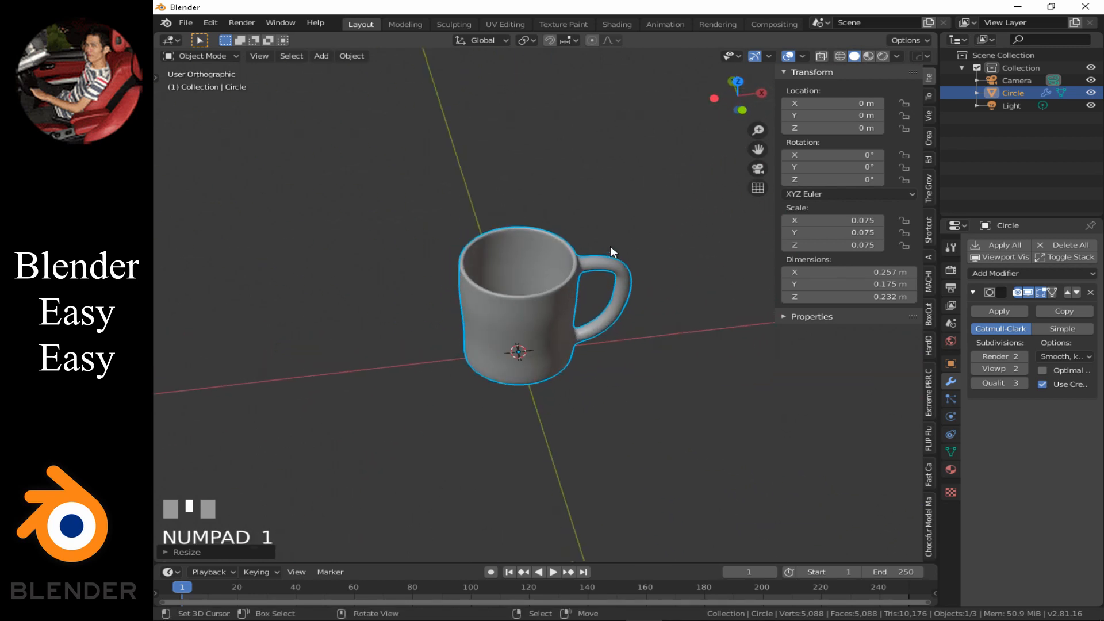
{"action": "scroll", "coordinate": [539, 380], "scroll_direction": "up", "scroll_amount": 2}
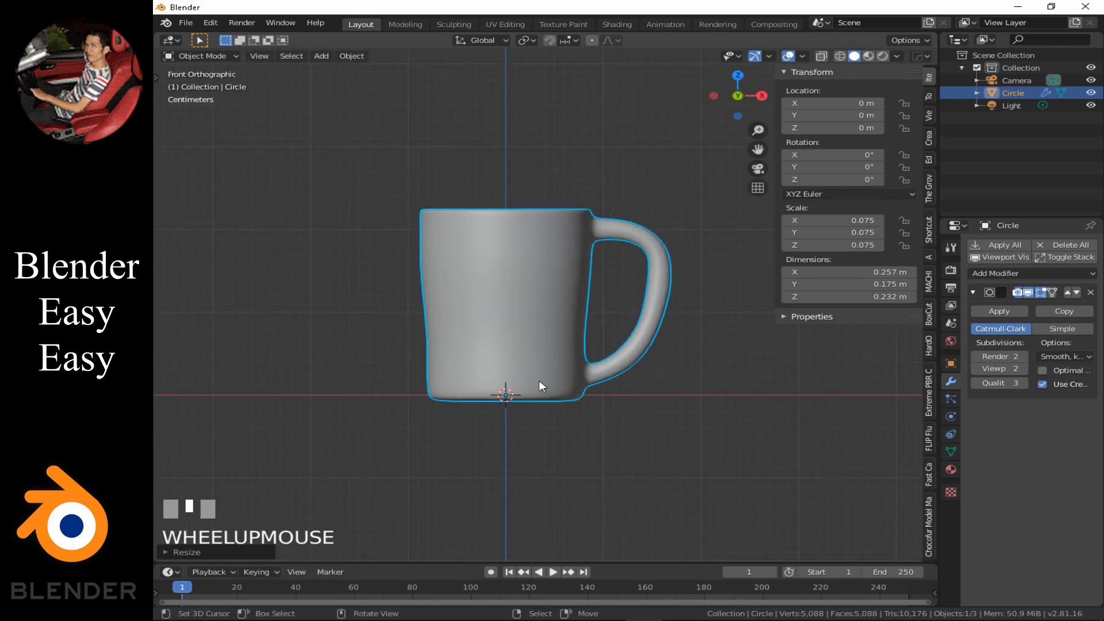
{"action": "key", "text": "g"}
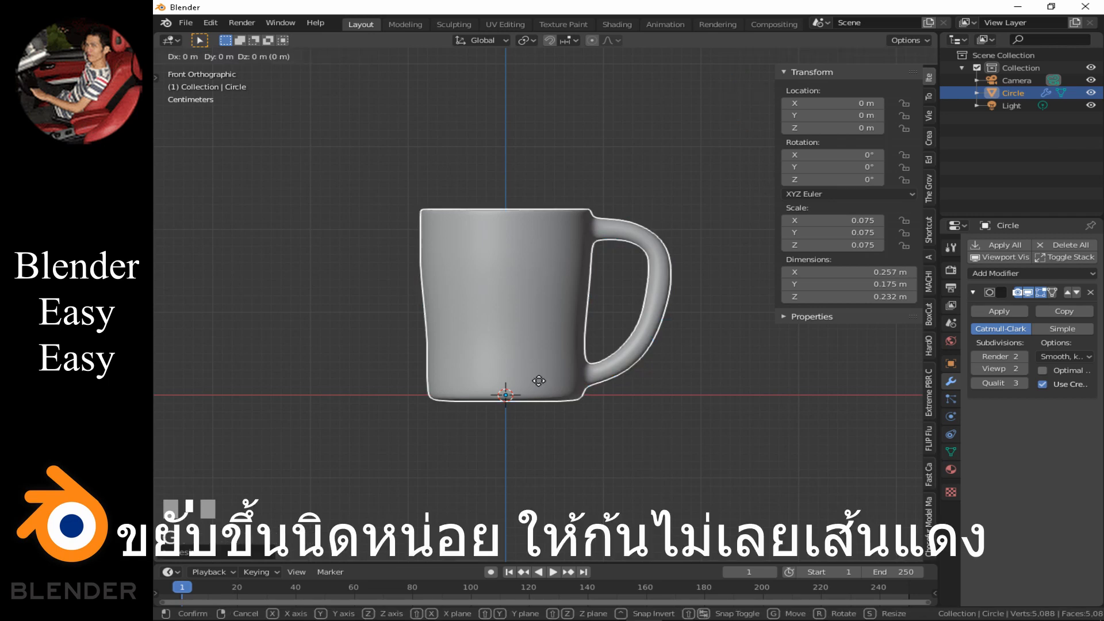
{"action": "key", "text": "z"}
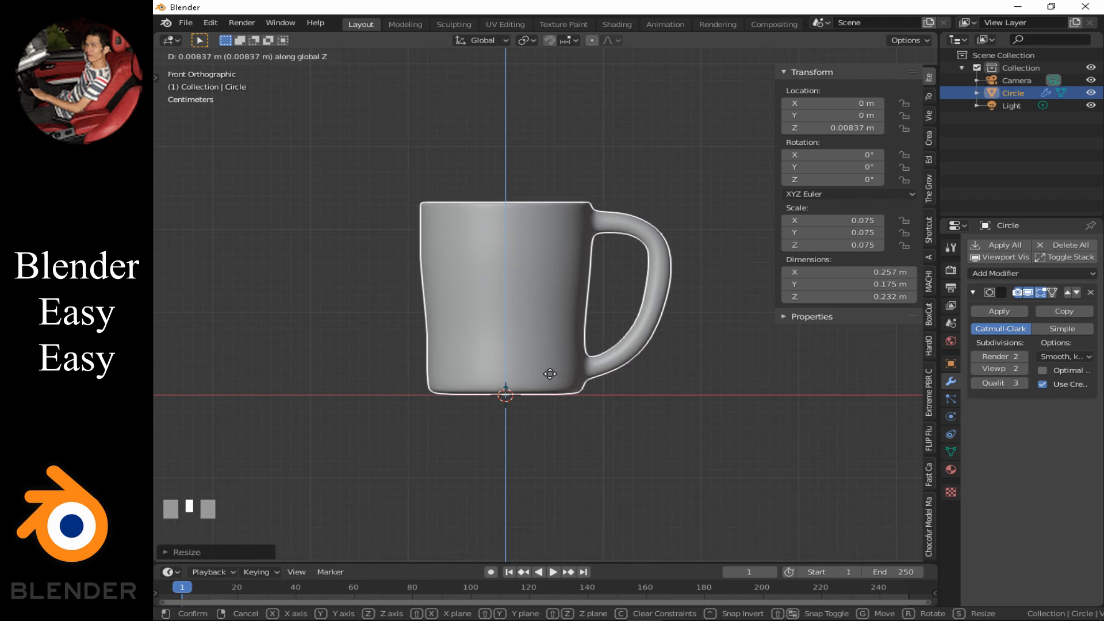
{"action": "left_click", "coordinate": [550, 374]}
- Add a 2 m plane mesh beneath the mug as a ground surface
{"action": "scroll", "coordinate": [595, 416], "scroll_direction": "down", "scroll_amount": 5}
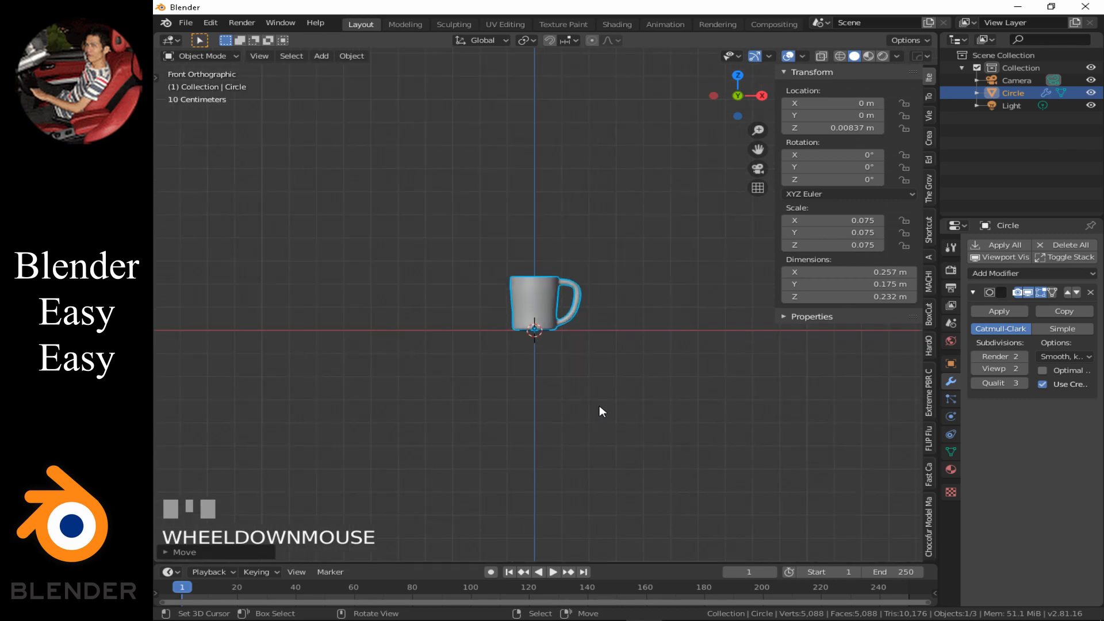
{"action": "middle_click_drag", "start_coordinate": [599, 406], "coordinate": [613, 365], "text": "shift"}
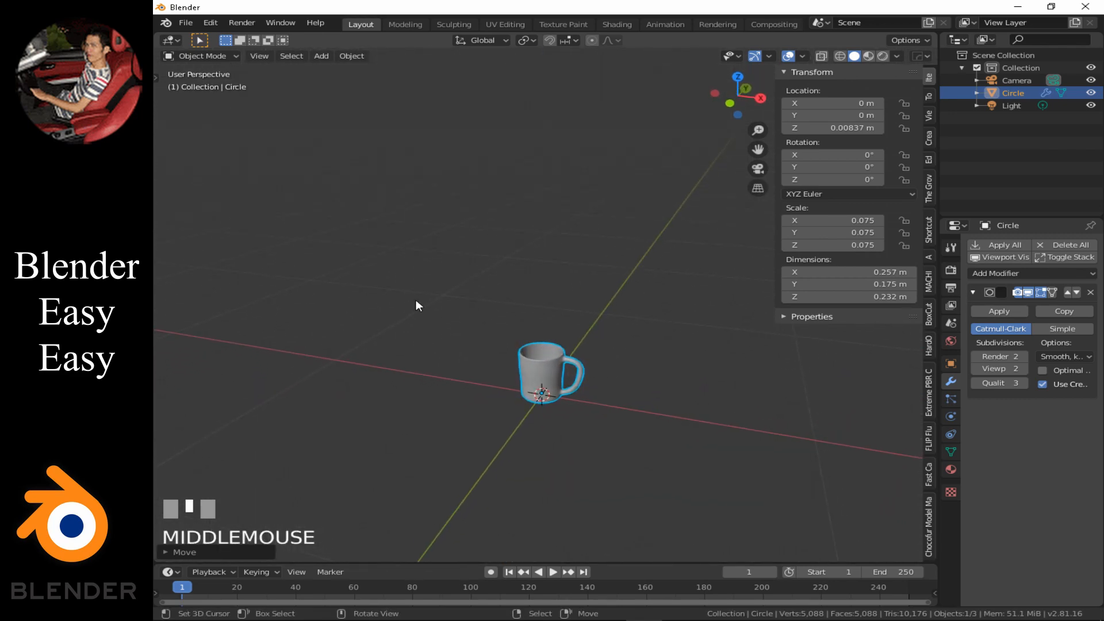
{"action": "key", "text": "shift+a"}
{"action": "mouse_move", "coordinate": [316, 177]}
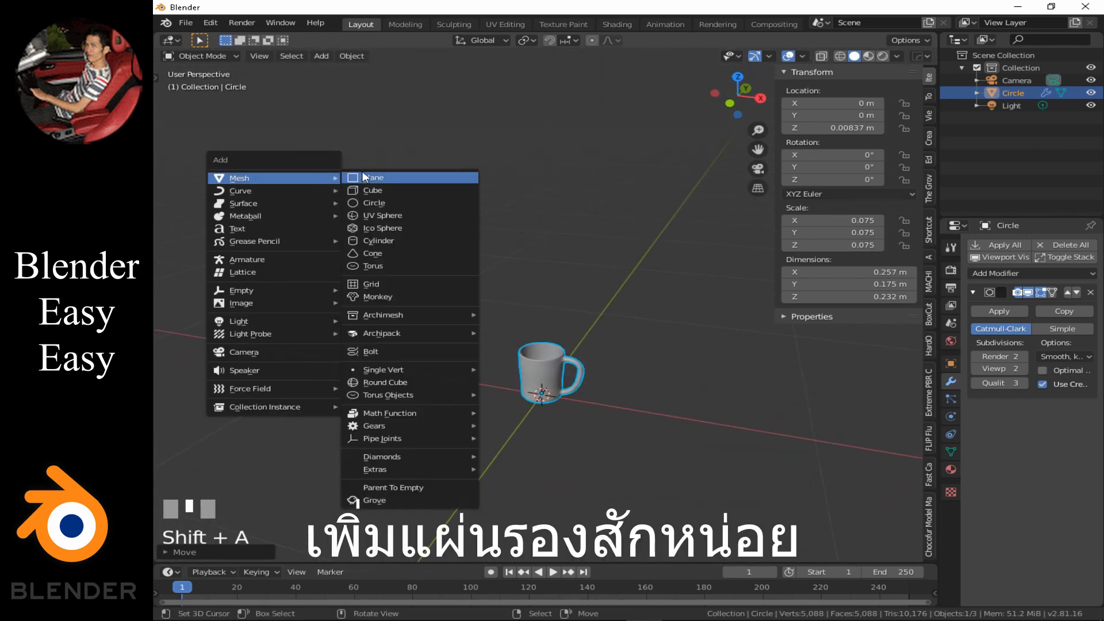
{"action": "left_click", "coordinate": [402, 179]}
- Look through the scene camera and enable Lock Camera to View
{"action": "middle_click_drag", "start_coordinate": [661, 388], "coordinate": [633, 380]}
{"action": "middle_click_drag", "start_coordinate": [726, 441], "coordinate": [649, 363]}
{"action": "scroll", "coordinate": [698, 444], "scroll_direction": "up", "scroll_amount": 3}
{"action": "scroll", "coordinate": [604, 385], "scroll_direction": "up", "scroll_amount": 2}
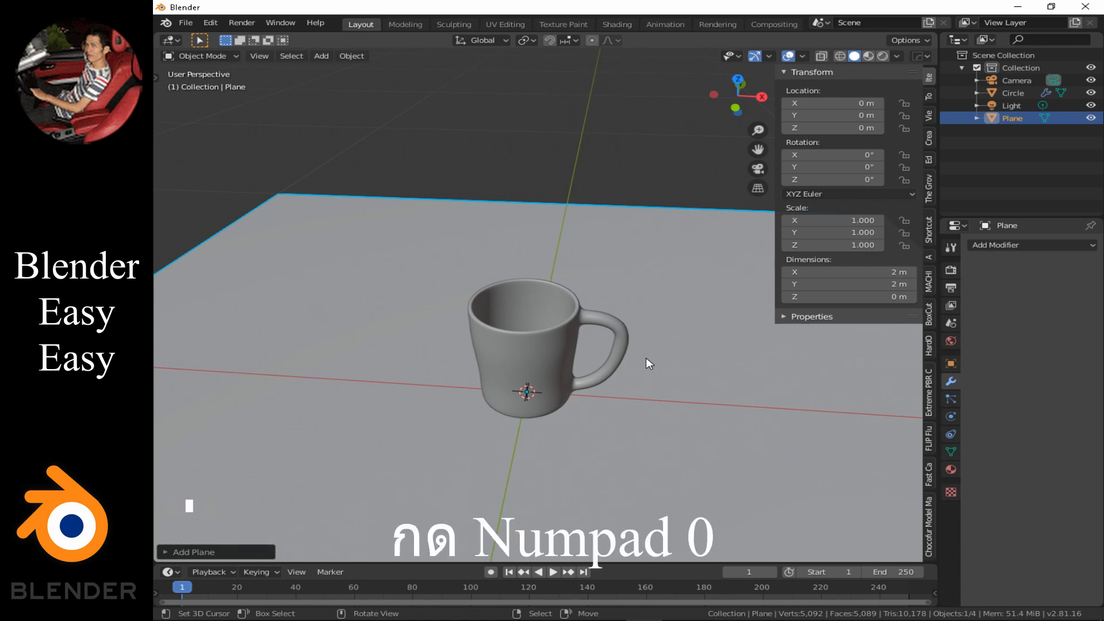
{"action": "key", "text": "KP_0"}
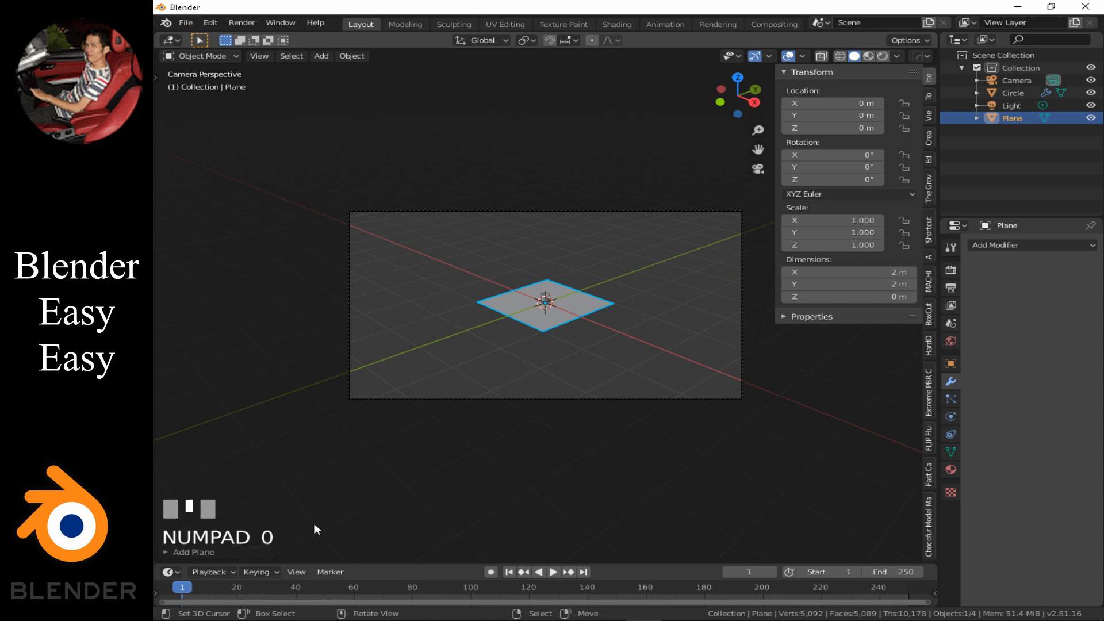
{"action": "left_click", "coordinate": [930, 118]}
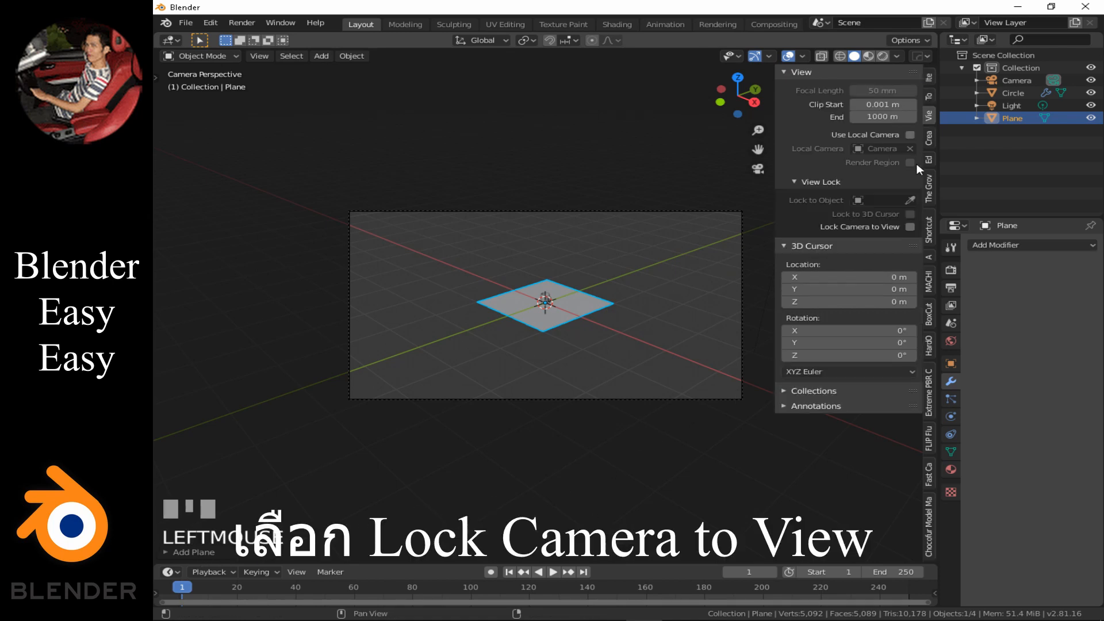
{"action": "left_click", "coordinate": [910, 227]}
- Frame the mug in the locked camera view, orbit until the handle shows from the side, and hide the sidebar
{"action": "right_click", "coordinate": [546, 298]}
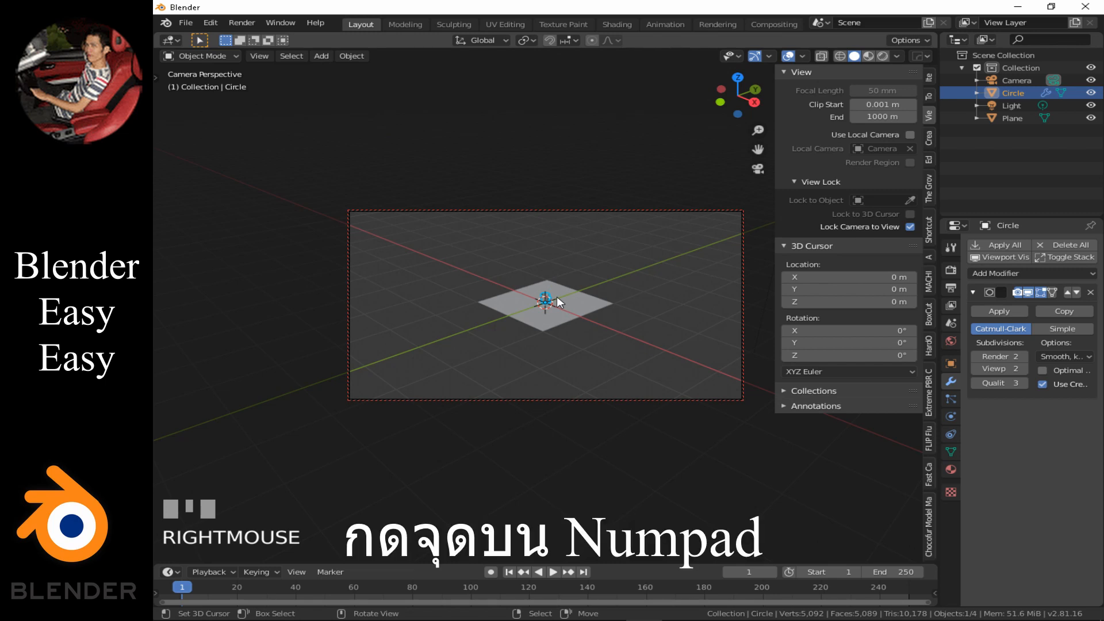
{"action": "key", "text": "KP_Decimal"}
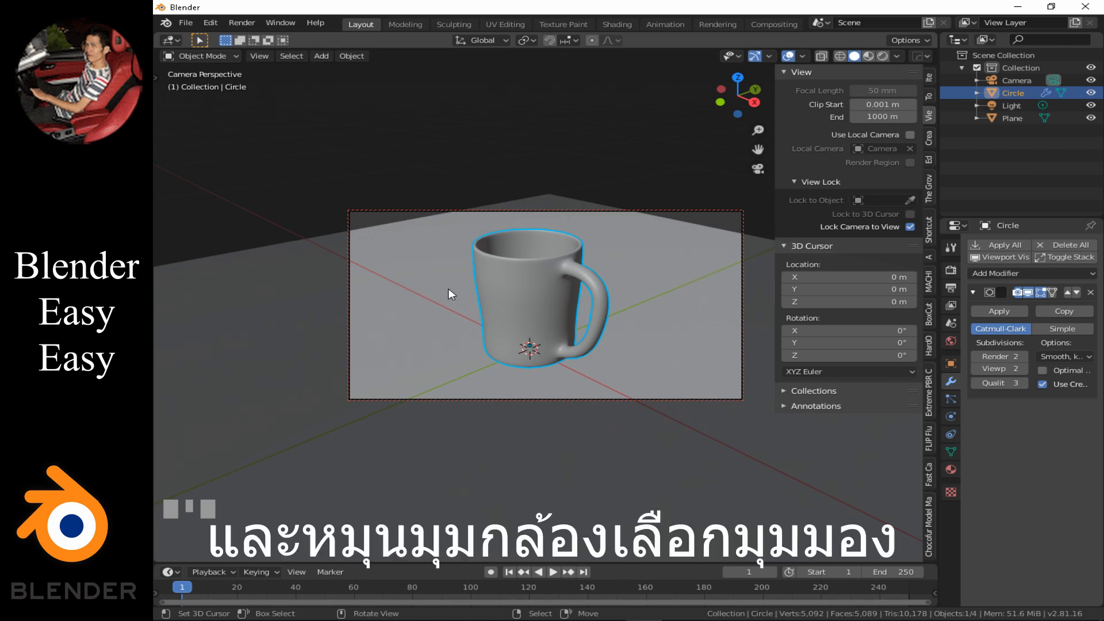
{"action": "mouse_move", "coordinate": [449, 291]}
{"action": "middle_mouse_down"}
{"action": "mouse_move", "coordinate": [653, 303]}
{"action": "mouse_move", "coordinate": [599, 299]}
{"action": "mouse_move", "coordinate": [500, 447]}
{"action": "mouse_move", "coordinate": [813, 403]}
{"action": "mouse_move", "coordinate": [747, 322]}
{"action": "mouse_move", "coordinate": [710, 209]}
{"action": "mouse_move", "coordinate": [554, 241]}
{"action": "mouse_move", "coordinate": [426, 336]}
{"action": "mouse_move", "coordinate": [592, 415]}
{"action": "mouse_move", "coordinate": [938, 333]}
{"action": "mouse_move", "coordinate": [469, 293]}
{"action": "mouse_move", "coordinate": [688, 288]}
{"action": "mouse_move", "coordinate": [385, 303]}
{"action": "mouse_move", "coordinate": [345, 335]}
{"action": "mouse_move", "coordinate": [495, 305]}
{"action": "mouse_move", "coordinate": [432, 305]}
{"action": "mouse_move", "coordinate": [445, 305]}
{"action": "middle_mouse_up"}
{"action": "key", "text": "n"}
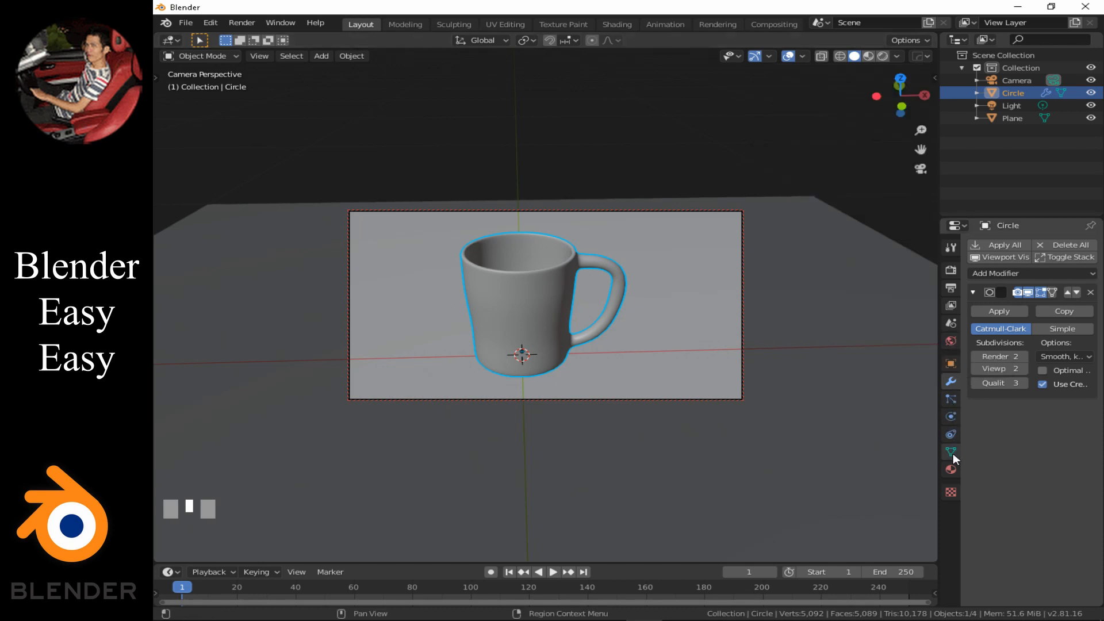
- Show the scene in material preview shading and create a new material for the mug
{"action": "left_click", "coordinate": [873, 57]}
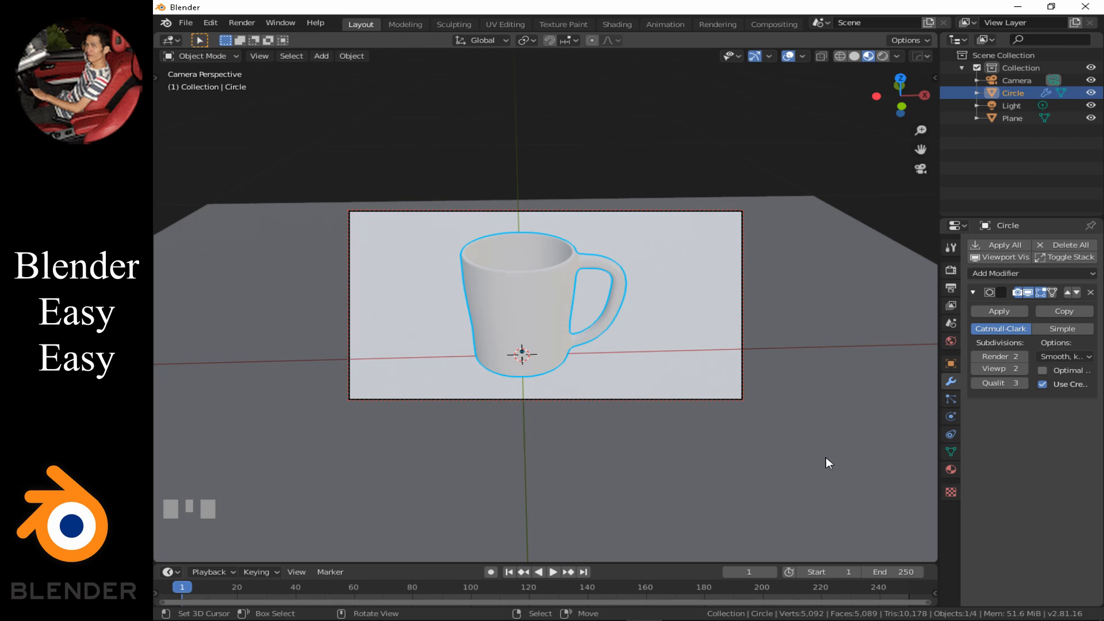
{"action": "left_click", "coordinate": [949, 470]}
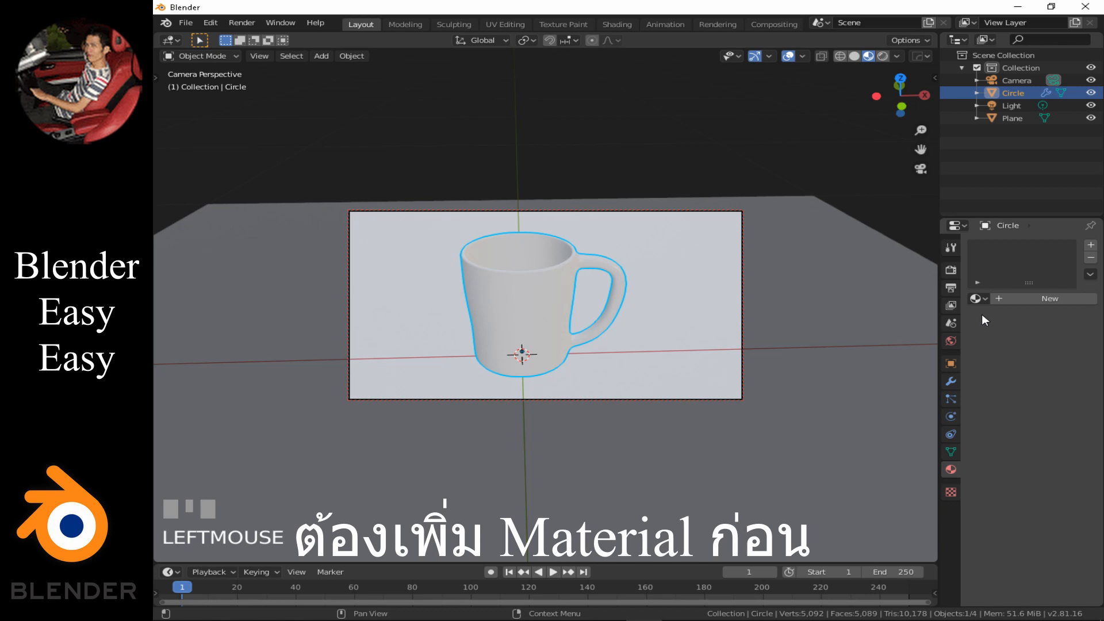
{"action": "left_click", "coordinate": [1034, 295]}
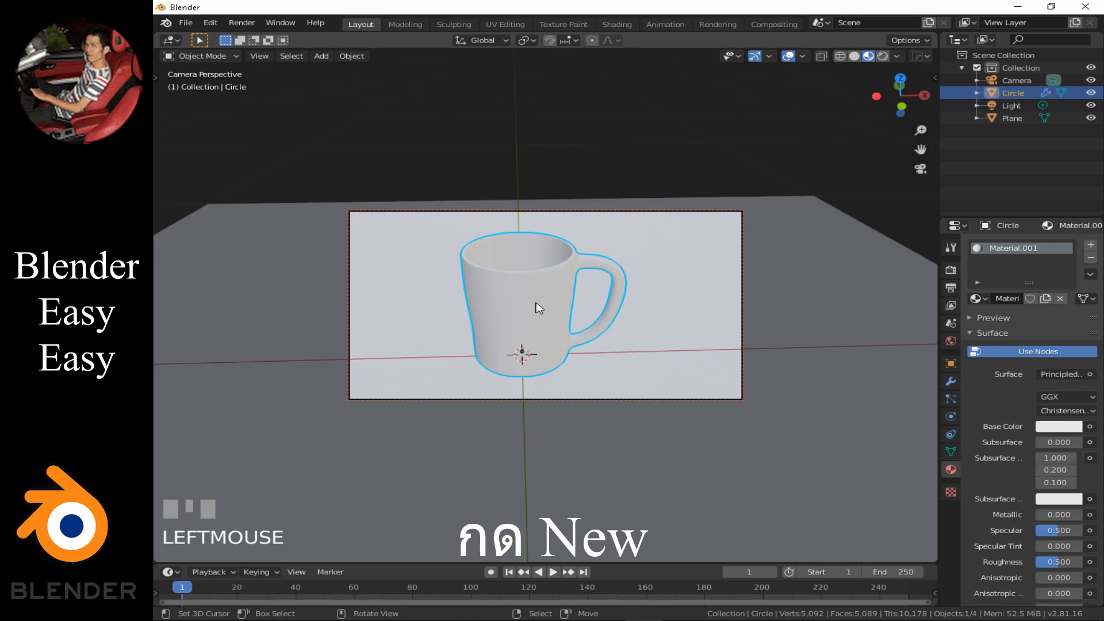
- Set the mug material's base color to a pale green of about hue 0.349, saturation 0.229 and value 0.906
{"action": "left_click", "coordinate": [1045, 429]}
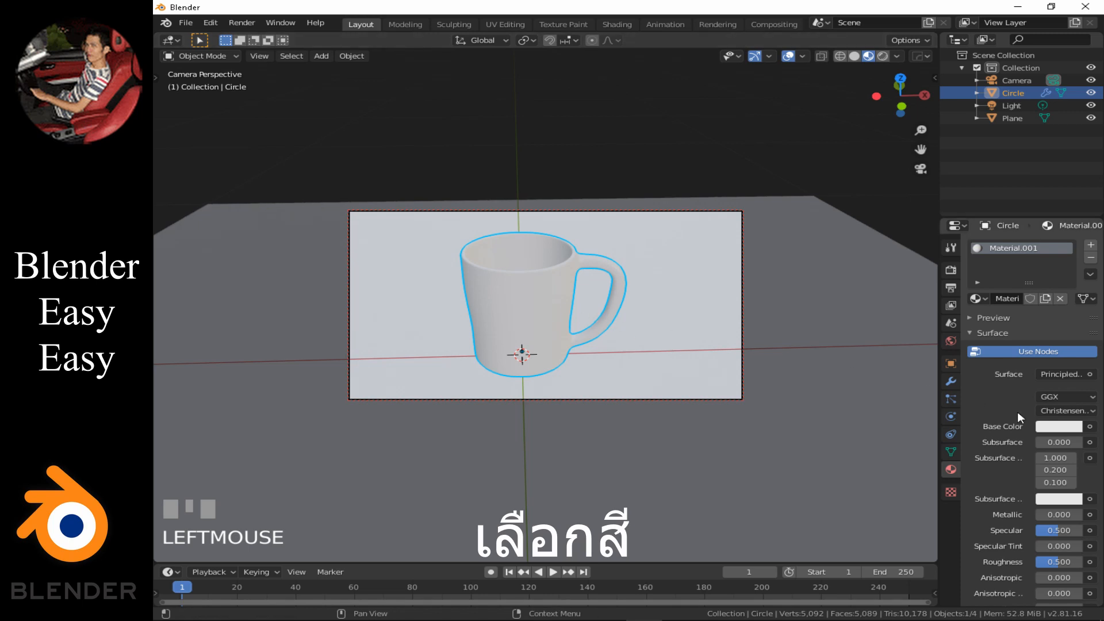
{"action": "left_click", "coordinate": [1046, 429]}
{"action": "left_click", "coordinate": [995, 293]}
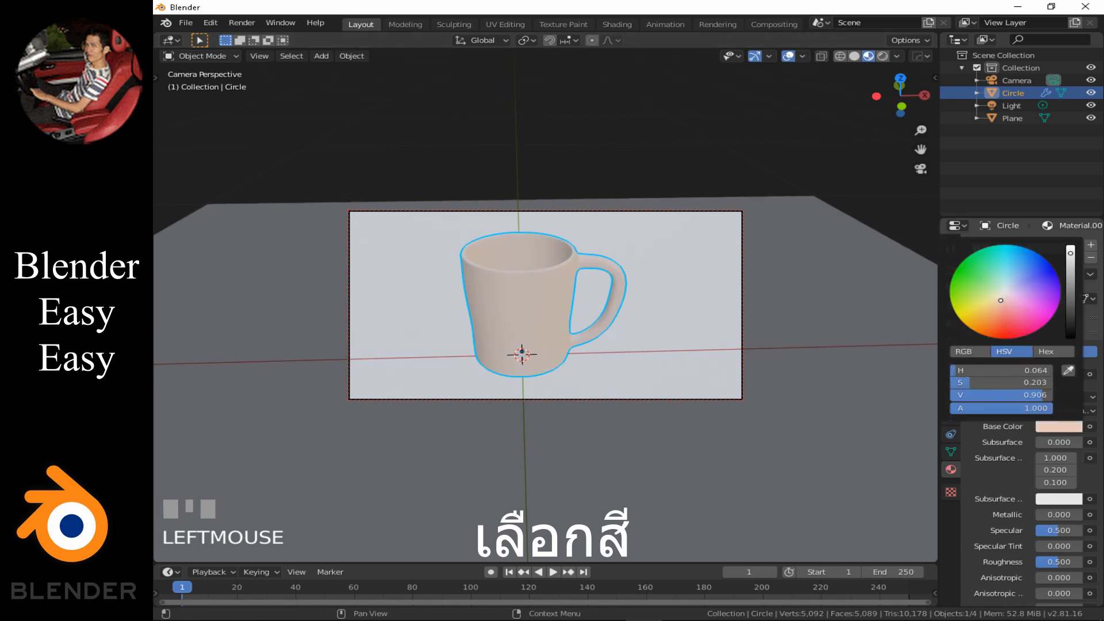
{"action": "mouse_move", "coordinate": [996, 293]}
{"action": "left_mouse_down"}
{"action": "mouse_move", "coordinate": [987, 309]}
{"action": "mouse_move", "coordinate": [995, 286]}
{"action": "left_mouse_up"}
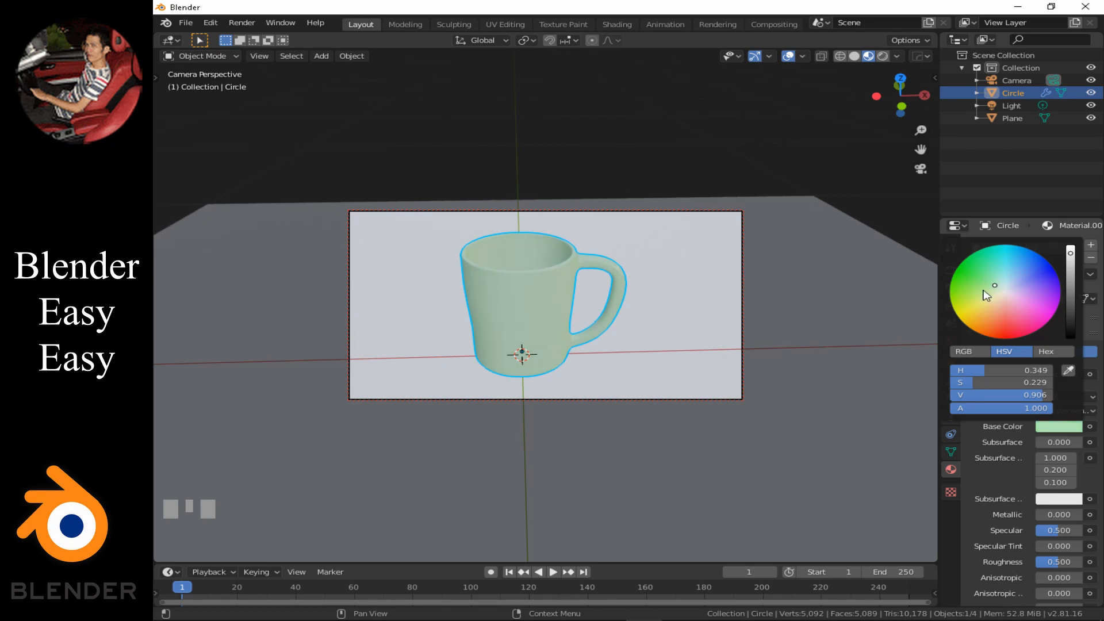
- Try a roughness of 0 on the mug material and inspect the reflections on the mug up close
{"action": "mouse_move", "coordinate": [535, 309]}
{"action": "middle_mouse_down"}
{"action": "mouse_move", "coordinate": [561, 302]}
{"action": "mouse_move", "coordinate": [562, 318]}
{"action": "mouse_move", "coordinate": [550, 287]}
{"action": "mouse_move", "coordinate": [562, 257]}
{"action": "mouse_move", "coordinate": [560, 317]}
{"action": "mouse_move", "coordinate": [534, 314]}
{"action": "mouse_move", "coordinate": [580, 308]}
{"action": "mouse_move", "coordinate": [522, 313]}
{"action": "mouse_move", "coordinate": [589, 312]}
{"action": "mouse_move", "coordinate": [560, 322]}
{"action": "mouse_move", "coordinate": [555, 313]}
{"action": "middle_mouse_up"}
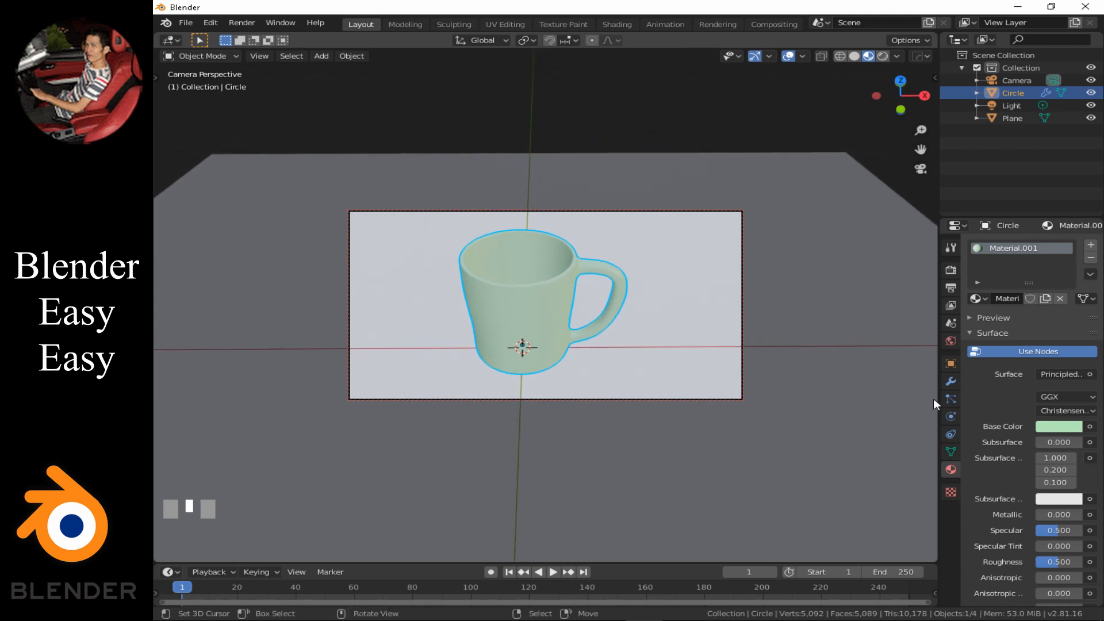
{"action": "scroll", "coordinate": [997, 486], "scroll_direction": "down", "scroll_amount": 3}
{"action": "scroll", "coordinate": [998, 485], "scroll_direction": "down", "scroll_amount": 3}
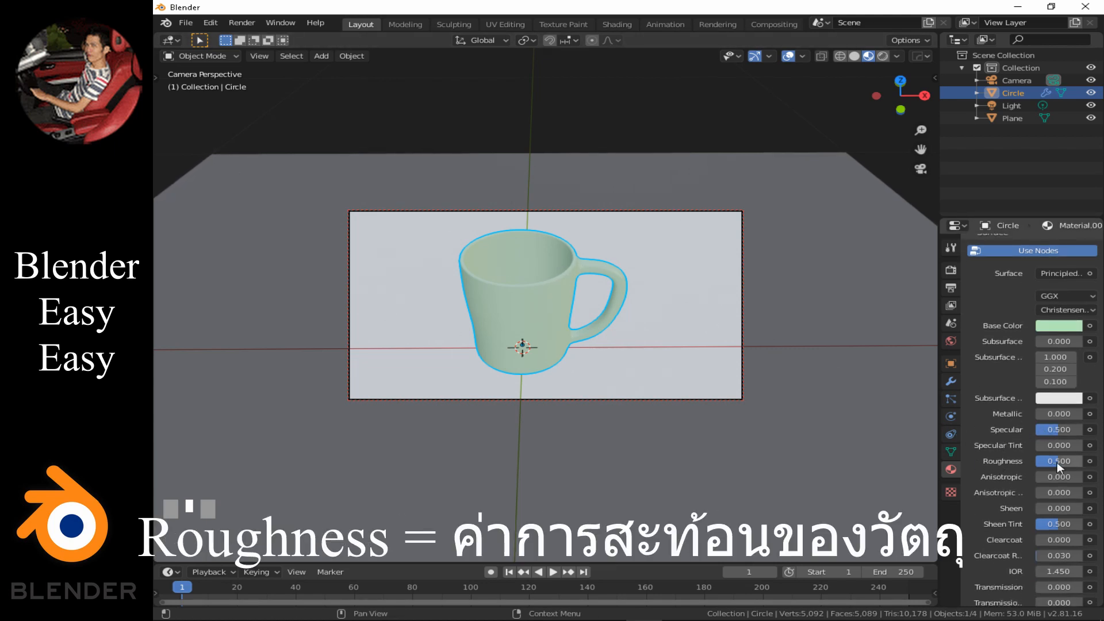
{"action": "left_click_drag", "start_coordinate": [1060, 465], "coordinate": [1013, 465]}
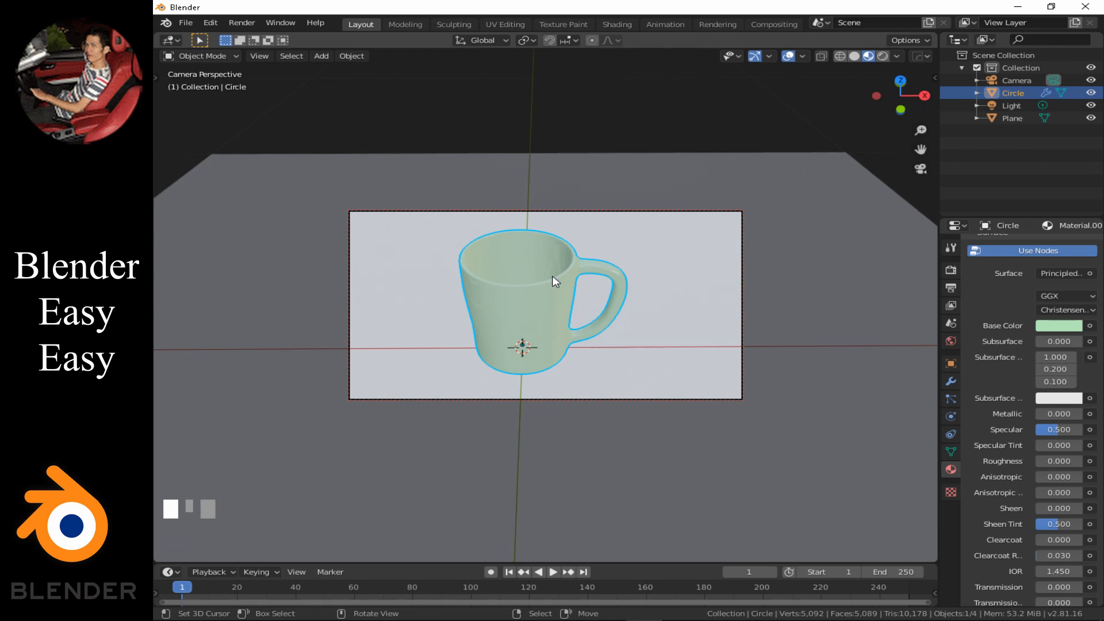
{"action": "scroll", "coordinate": [552, 277], "scroll_direction": "up", "scroll_amount": 4}
{"action": "middle_click_drag", "start_coordinate": [553, 277], "coordinate": [588, 257]}
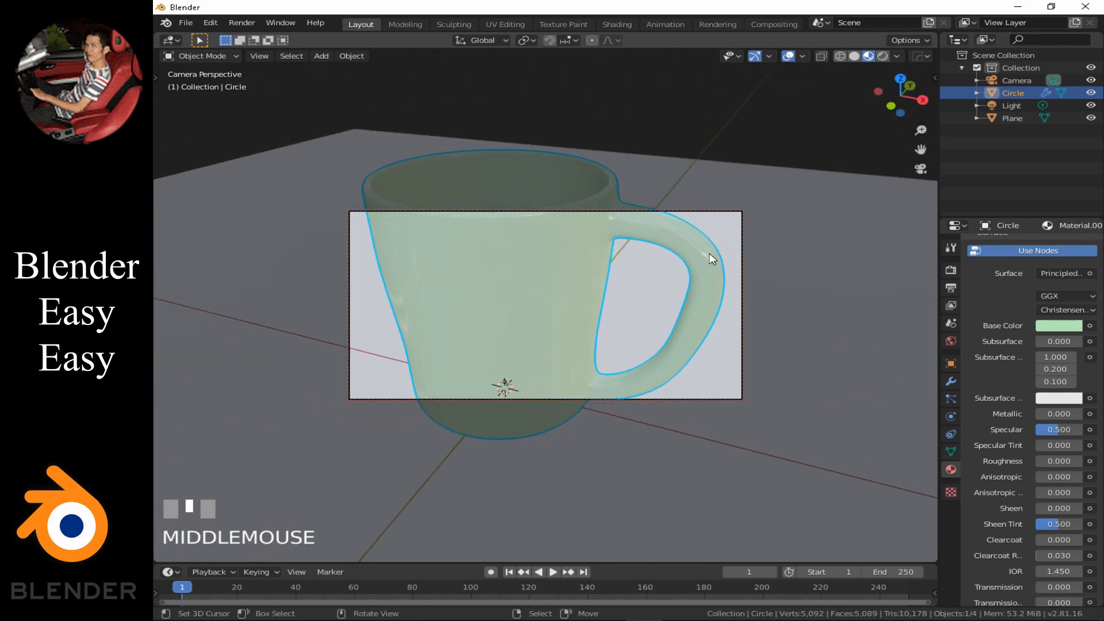
{"action": "scroll", "coordinate": [594, 266], "scroll_direction": "down", "scroll_amount": 2}
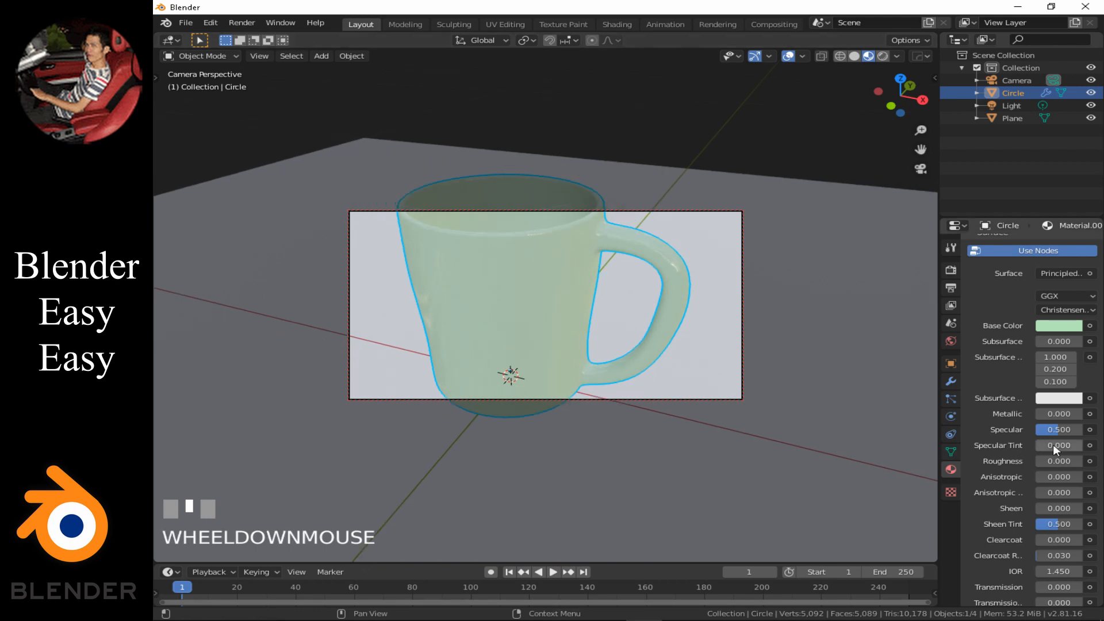
- Set the mug material's roughness to 0.4 and reframe the whole mug from slightly above in the camera view
{"action": "left_click_drag", "start_coordinate": [1035, 461], "coordinate": [1054, 462]}
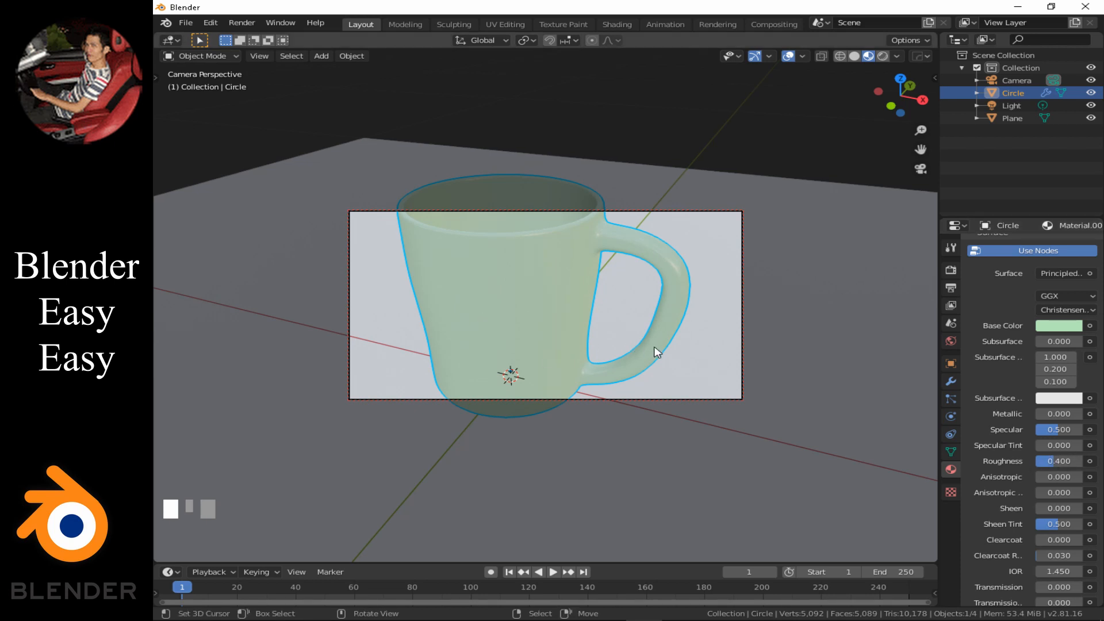
{"action": "scroll", "coordinate": [657, 352], "scroll_direction": "down", "scroll_amount": 3}
{"action": "middle_click_drag", "start_coordinate": [657, 352], "coordinate": [646, 375]}
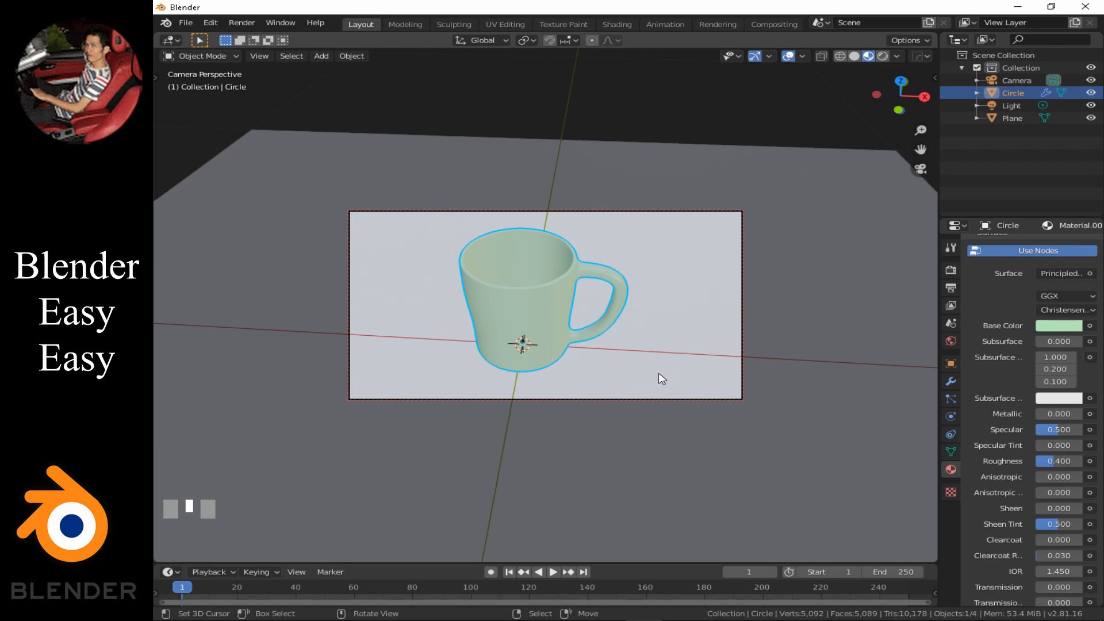
- Leave the camera view, create a new material for the ground plane, and darken its base color to a medium grey
{"action": "key", "text": "KP_0"}
{"action": "scroll", "coordinate": [661, 377], "scroll_direction": "down", "scroll_amount": 4}
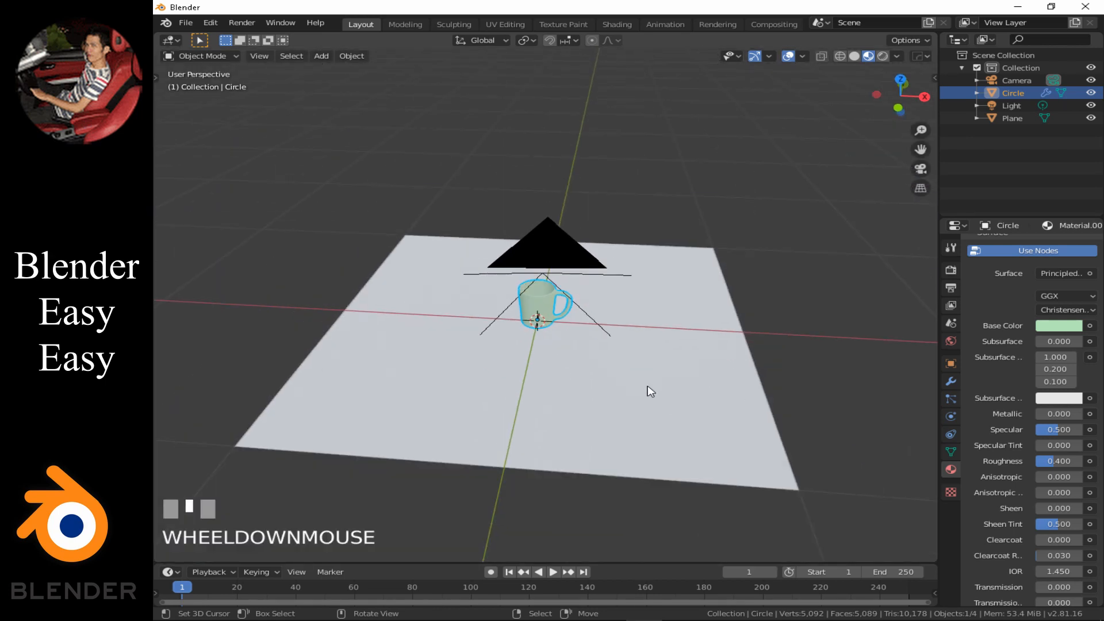
{"action": "middle_click_drag", "start_coordinate": [648, 389], "coordinate": [616, 395]}
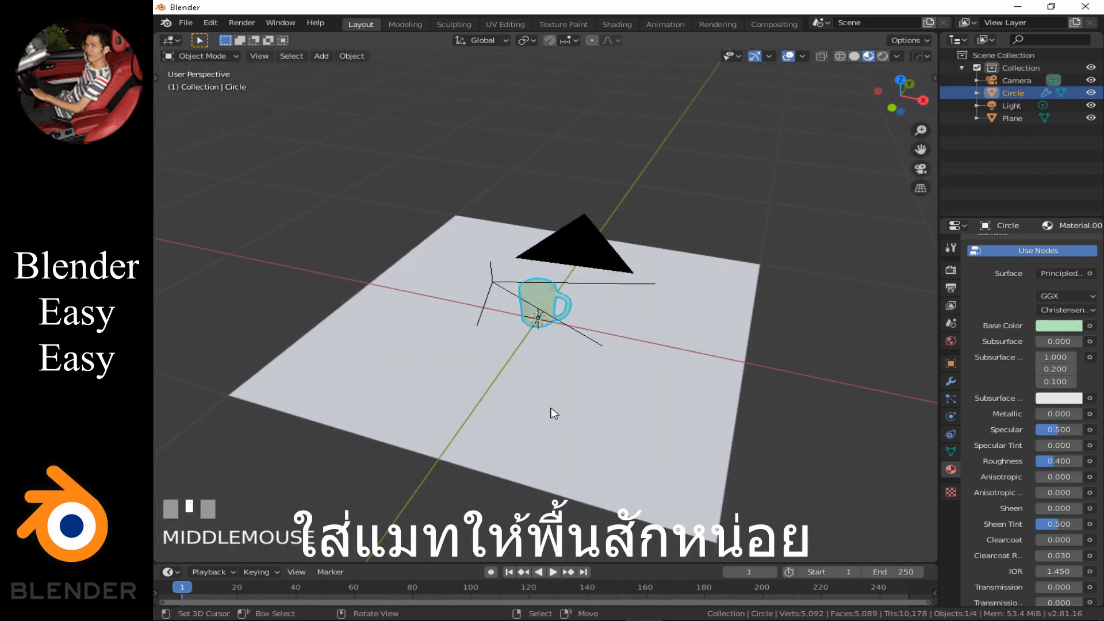
{"action": "right_click", "coordinate": [586, 396]}
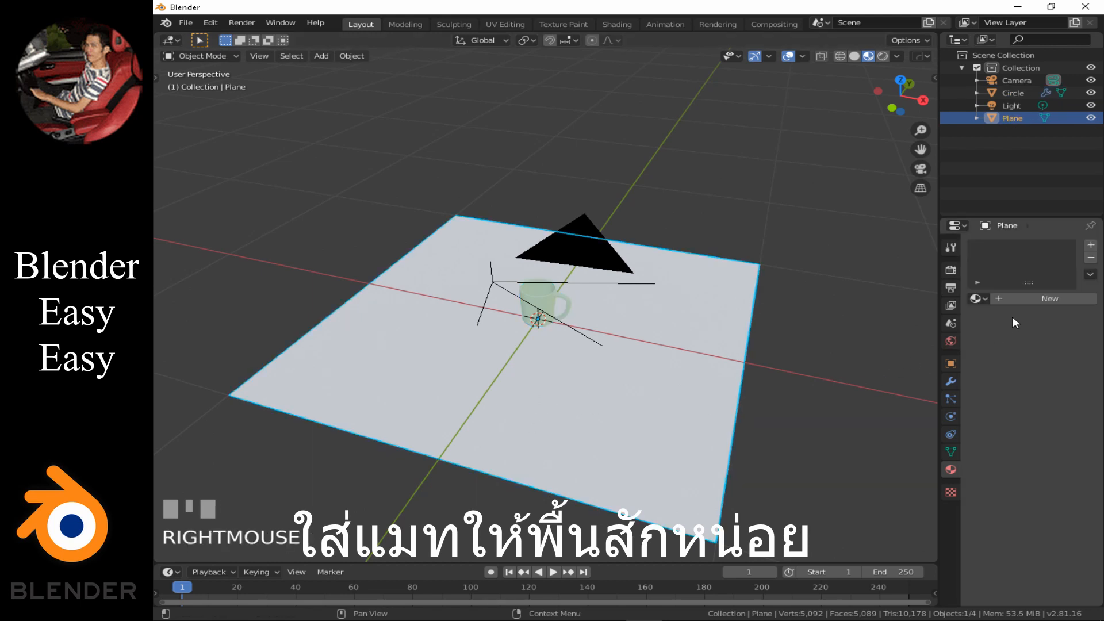
{"action": "left_click", "coordinate": [1045, 299]}
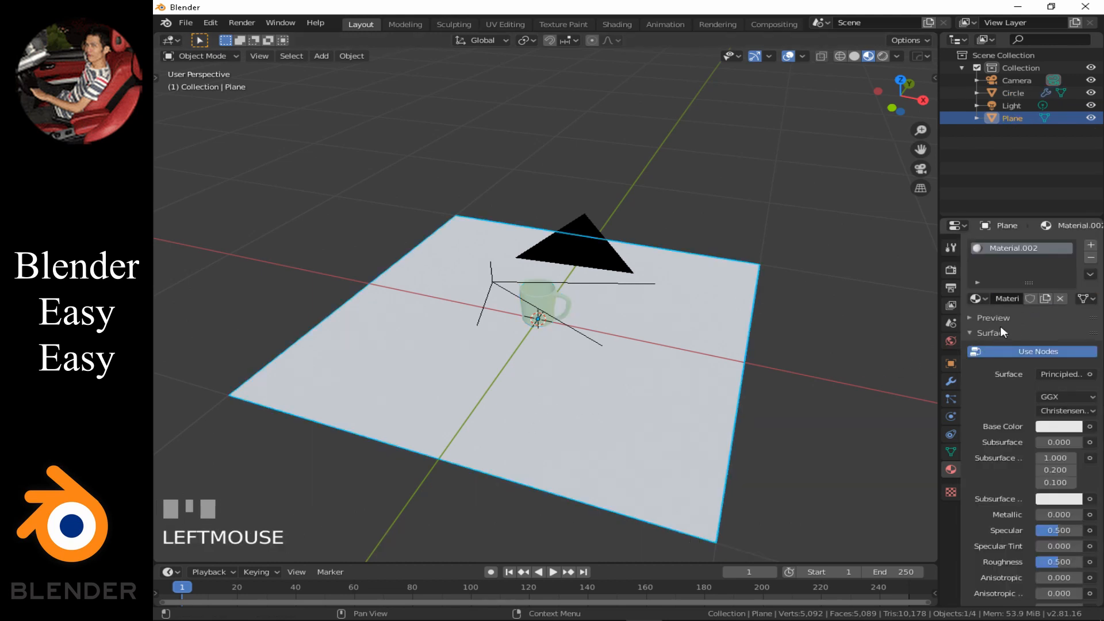
{"action": "left_click", "coordinate": [1056, 427]}
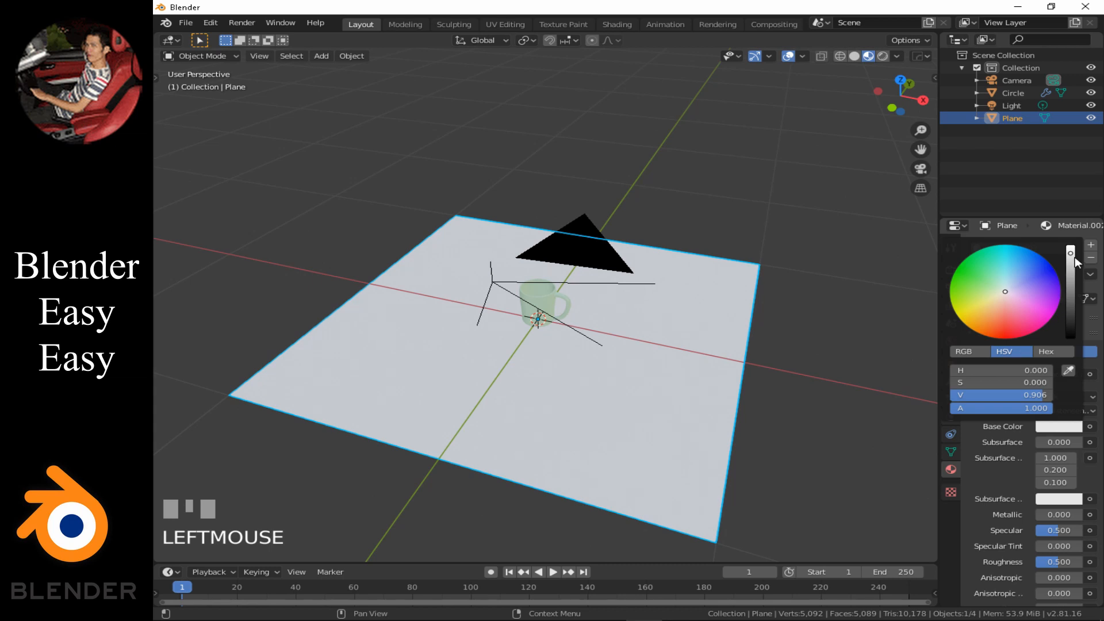
{"action": "left_click_drag", "start_coordinate": [1071, 262], "coordinate": [1071, 301]}
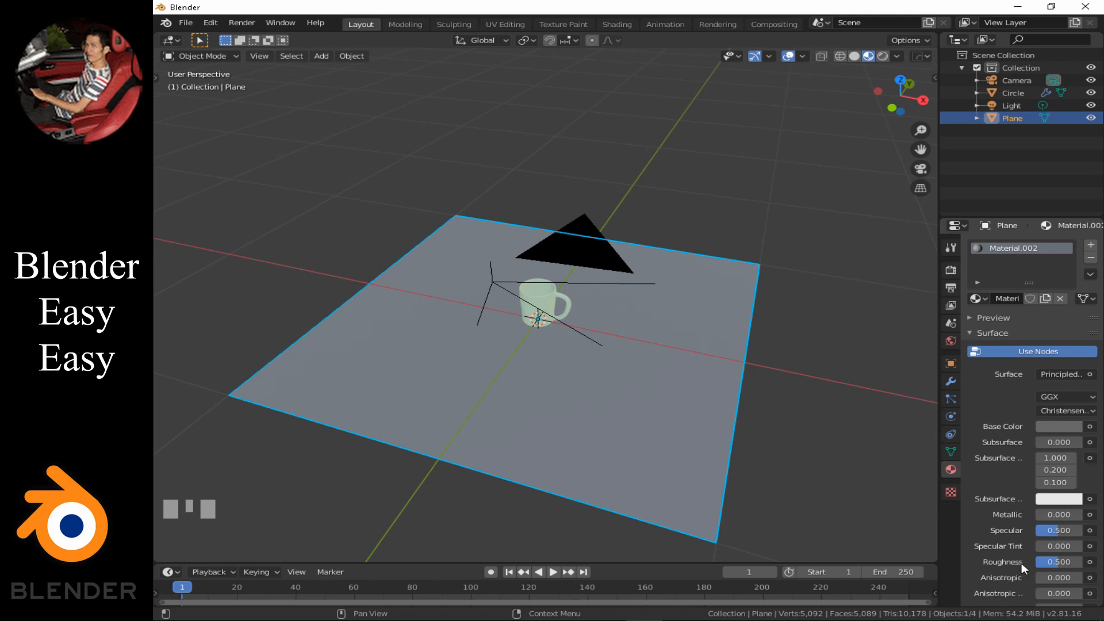
- Set the ground plane material's roughness to 0.25 and return to the camera view
{"action": "left_click", "coordinate": [1071, 560]}
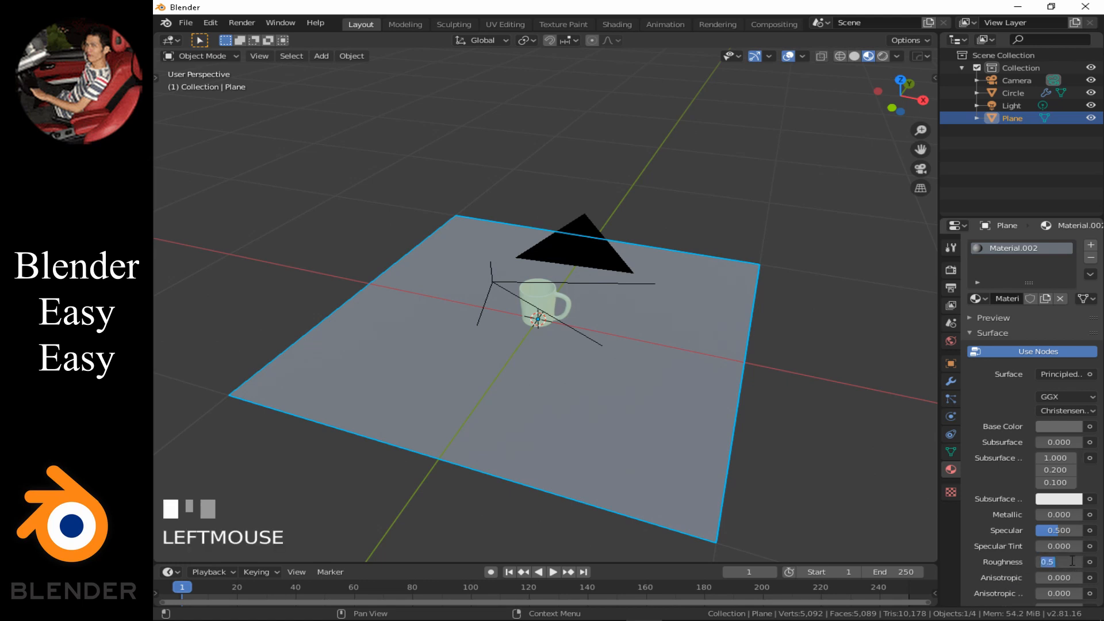
{"action": "type", "text": "0.25"}
{"action": "key", "text": "KP_Enter"}
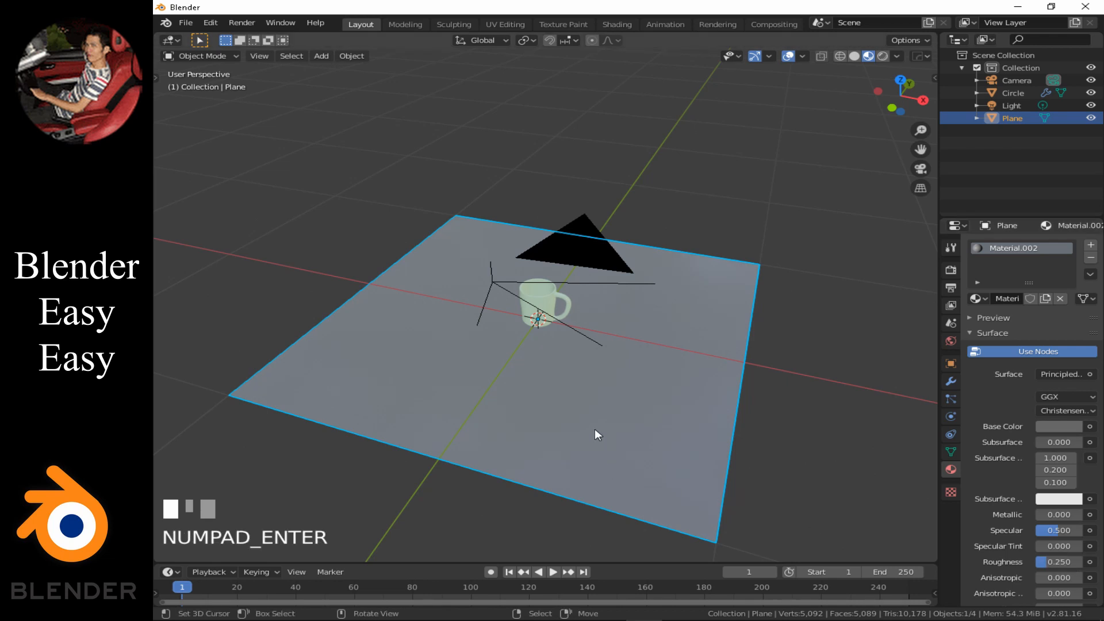
{"action": "key", "text": "KP_0"}
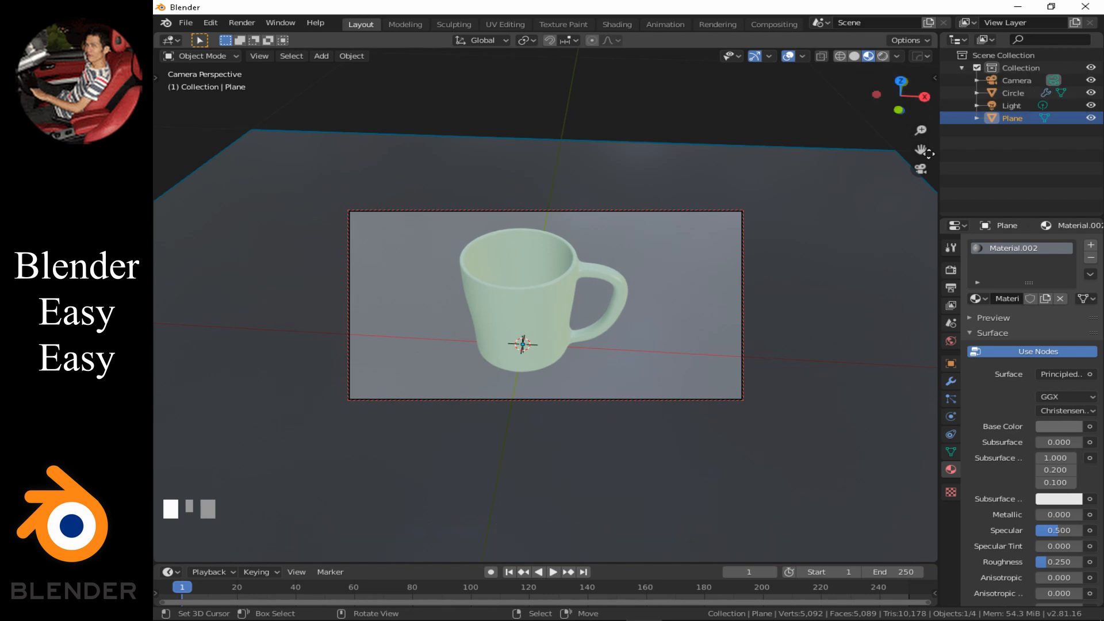
- Set the render engine to Cycles on GPU Compute and show the camera view in rendered shading
{"action": "left_click", "coordinate": [950, 269]}
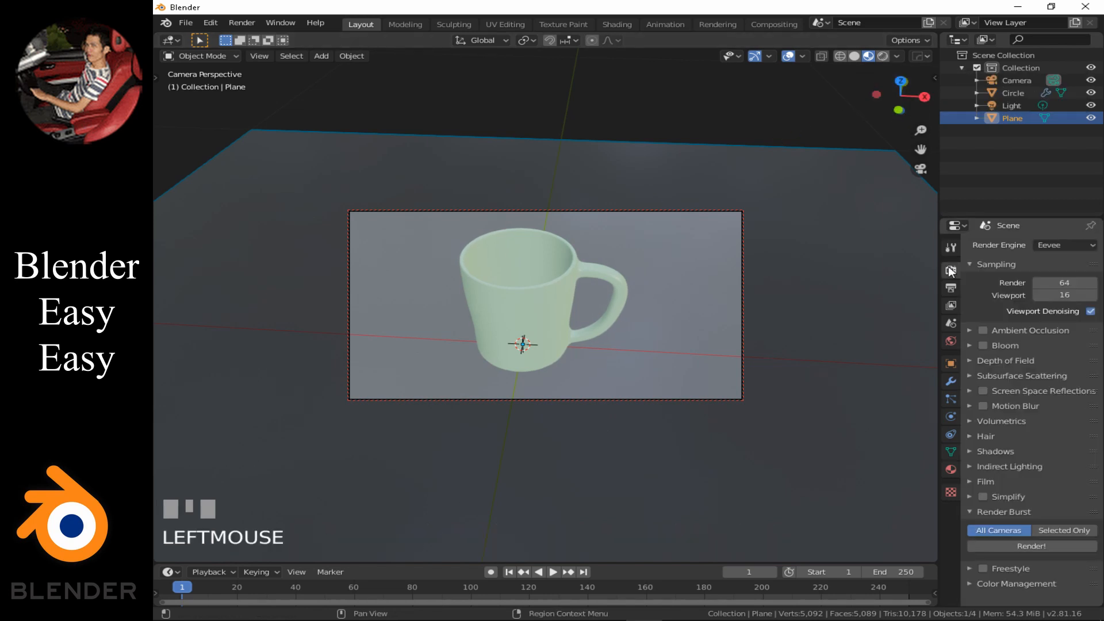
{"action": "left_click", "coordinate": [1052, 245]}
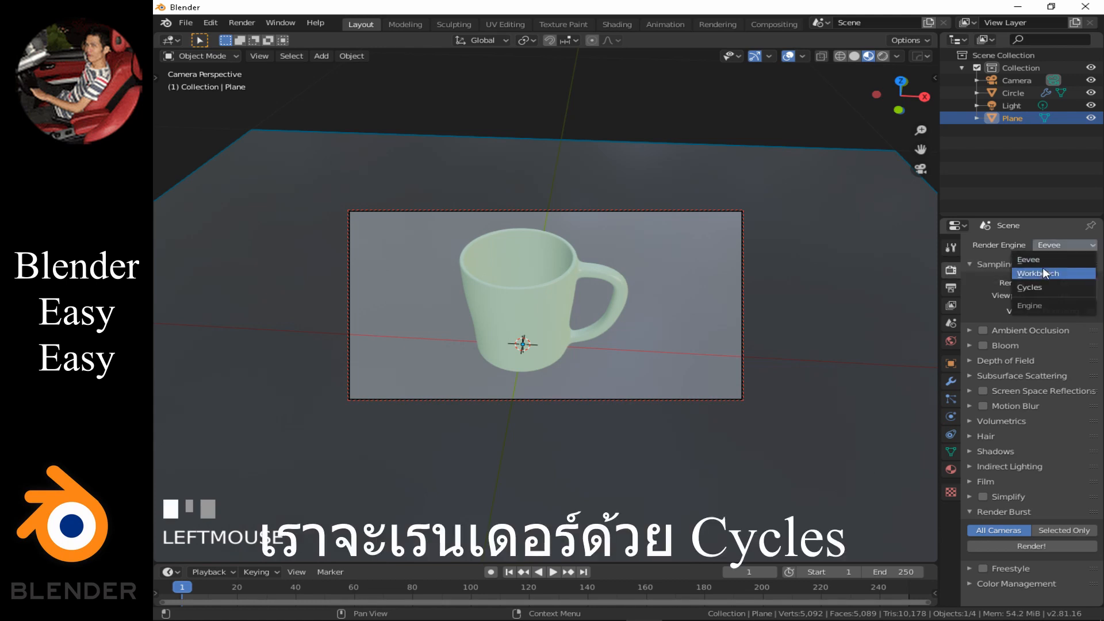
{"action": "left_click", "coordinate": [1039, 287]}
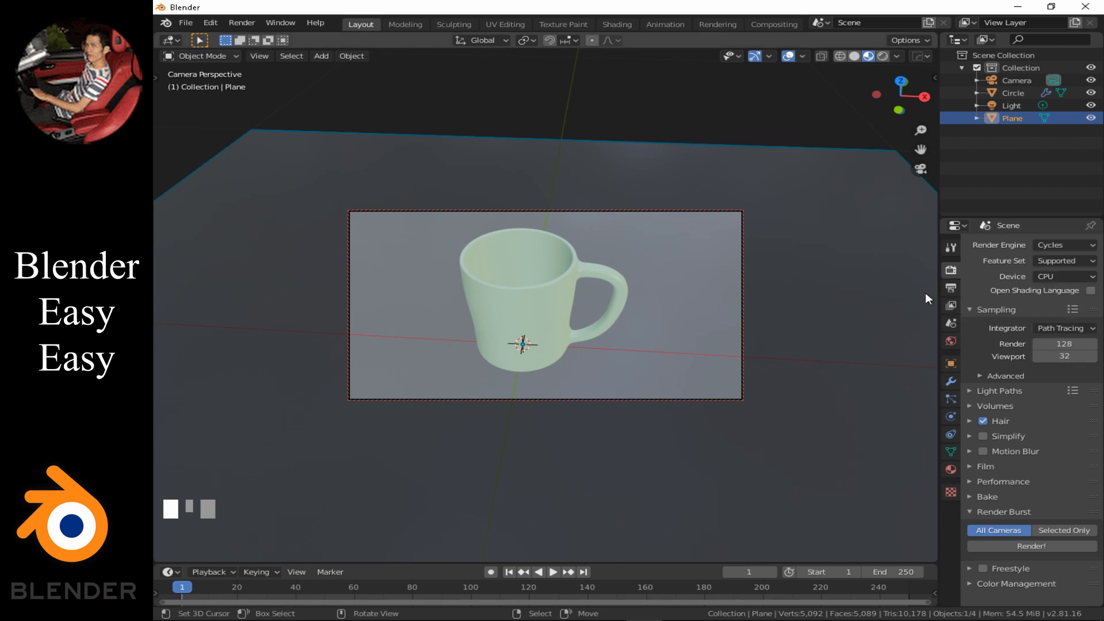
{"action": "left_click", "coordinate": [1043, 277]}
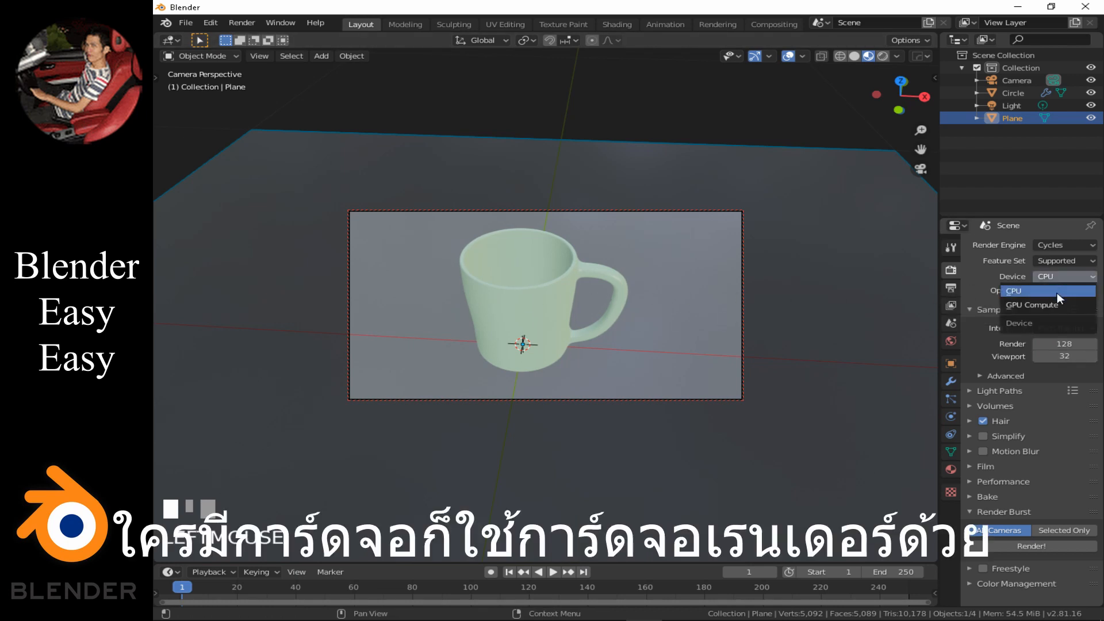
{"action": "left_click", "coordinate": [1069, 274]}
{"action": "left_click", "coordinate": [1044, 305]}
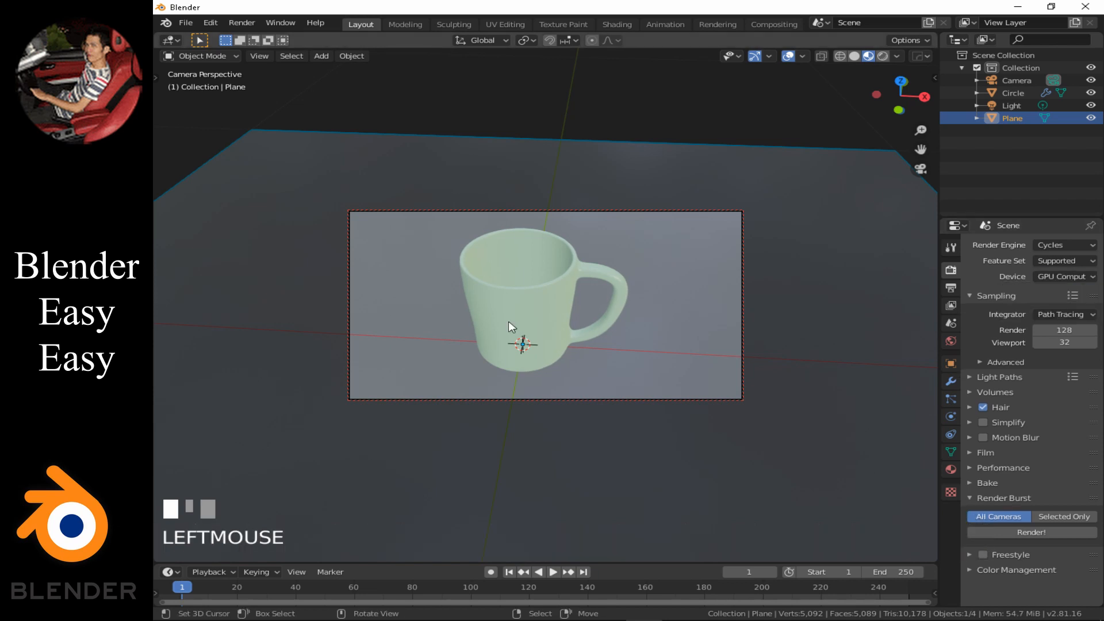
{"action": "left_click", "coordinate": [886, 56]}
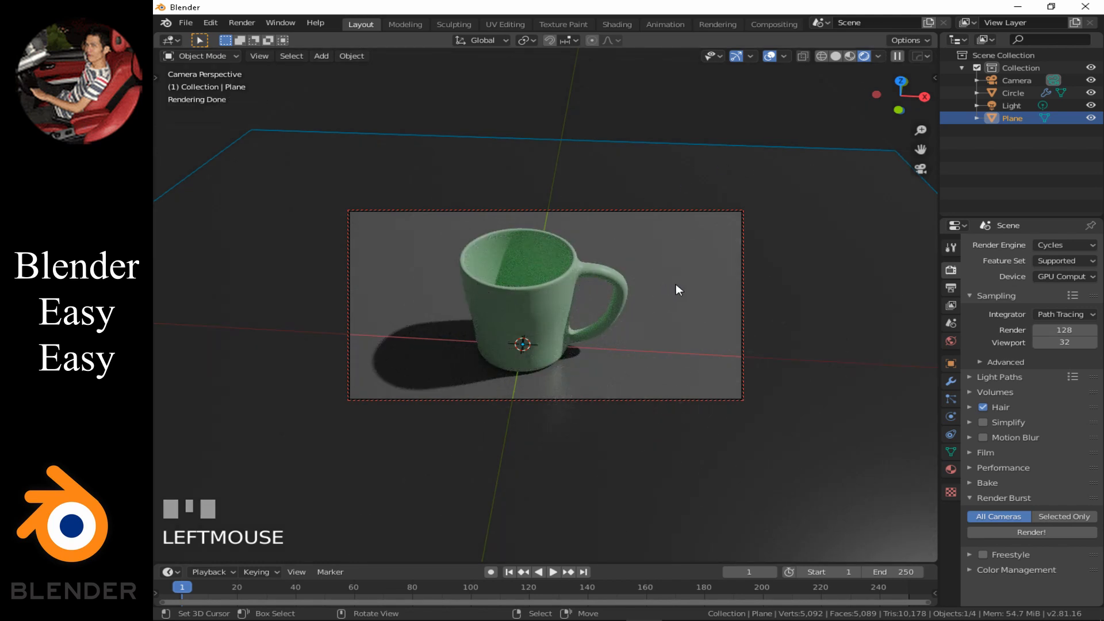
{"action": "mouse_move", "coordinate": [675, 284]}
{"action": "middle_mouse_down"}
{"action": "mouse_move", "coordinate": [600, 271]}
{"action": "mouse_move", "coordinate": [759, 251]}
{"action": "mouse_move", "coordinate": [675, 260]}
{"action": "mouse_move", "coordinate": [691, 262]}
{"action": "mouse_move", "coordinate": [681, 277]}
{"action": "middle_mouse_up"}
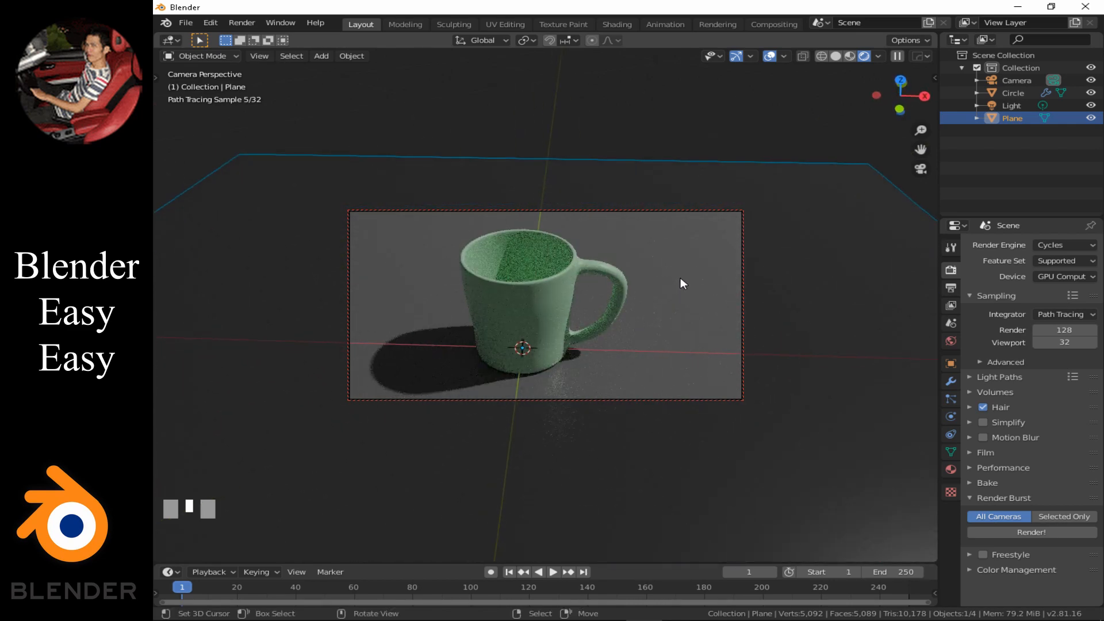
- Change the scene's light to a Sun light with a strength of 10
{"action": "left_click", "coordinate": [1012, 106]}
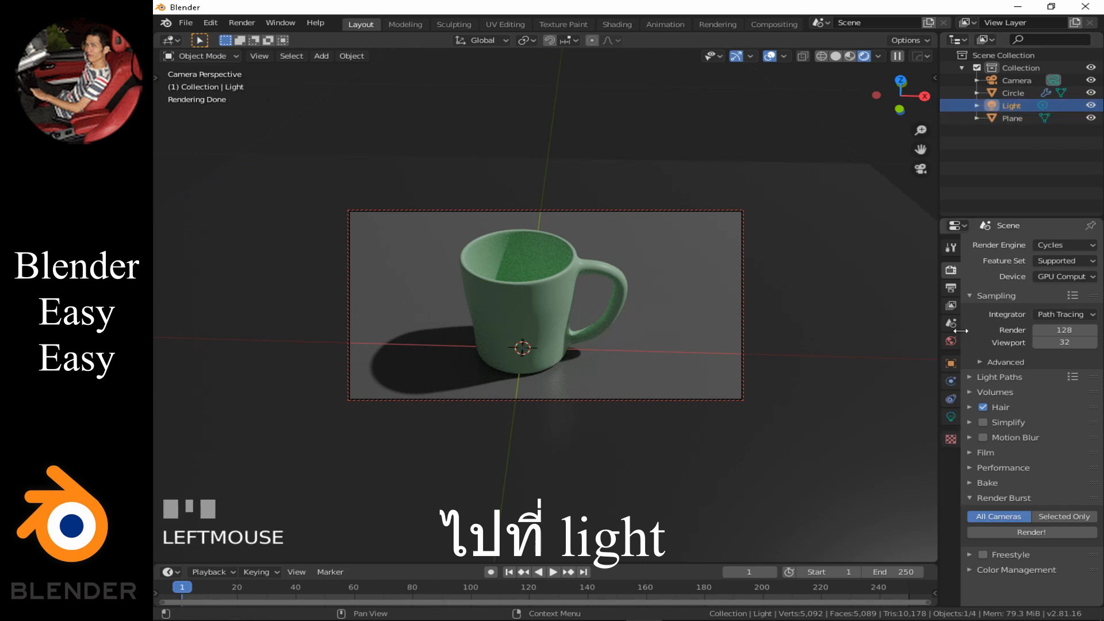
{"action": "left_click", "coordinate": [951, 417]}
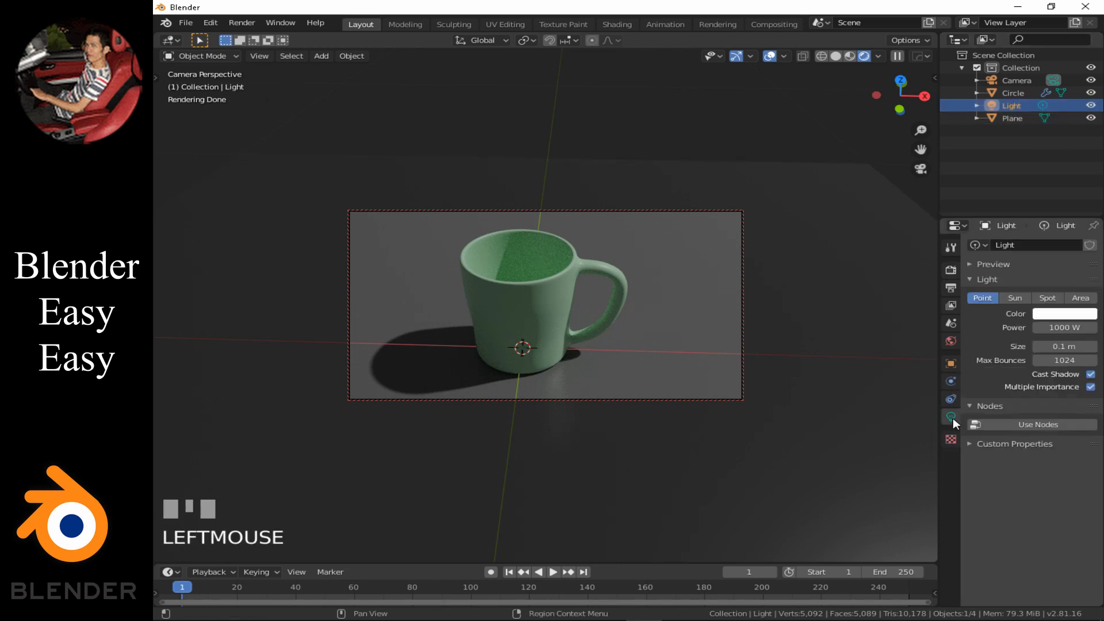
{"action": "left_click", "coordinate": [1022, 299]}
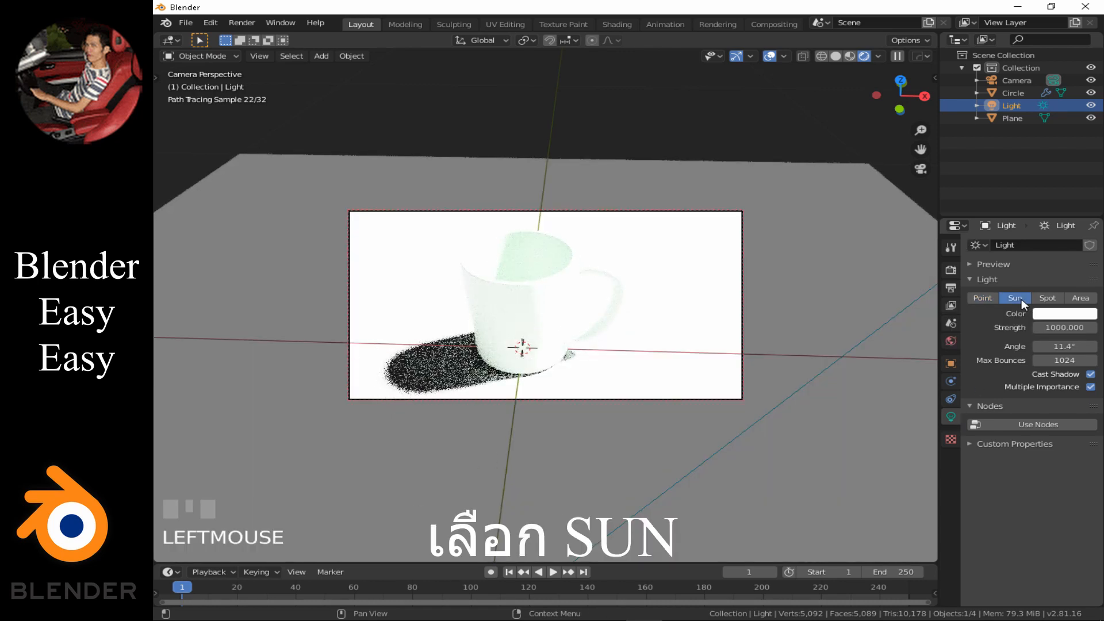
{"action": "left_click", "coordinate": [1051, 327]}
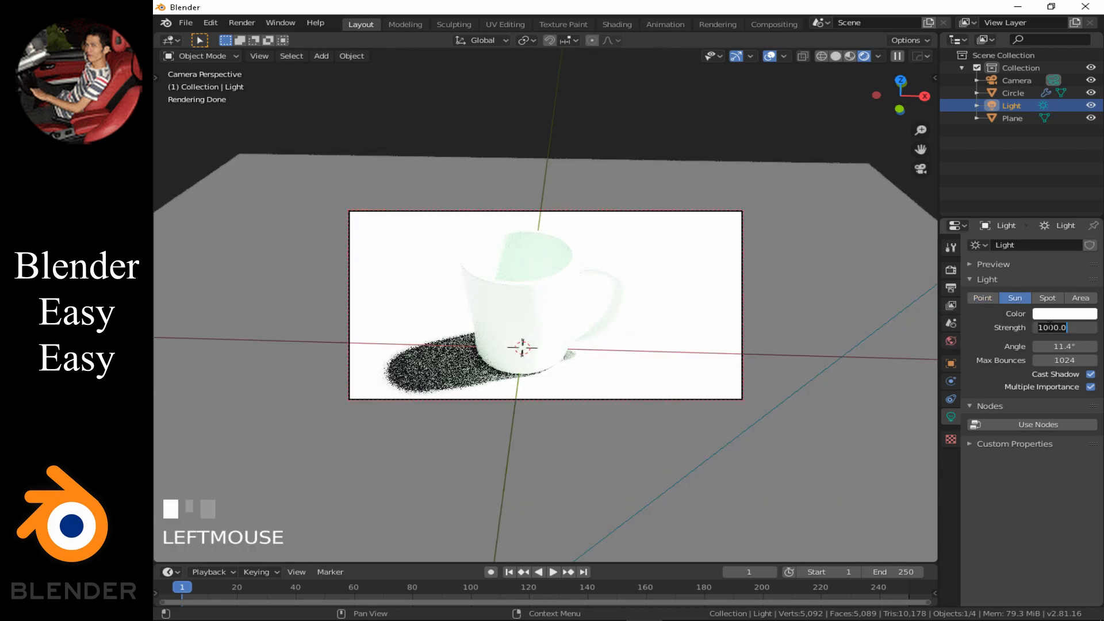
{"action": "type", "text": "10"}
{"action": "key", "text": "KP_Enter"}
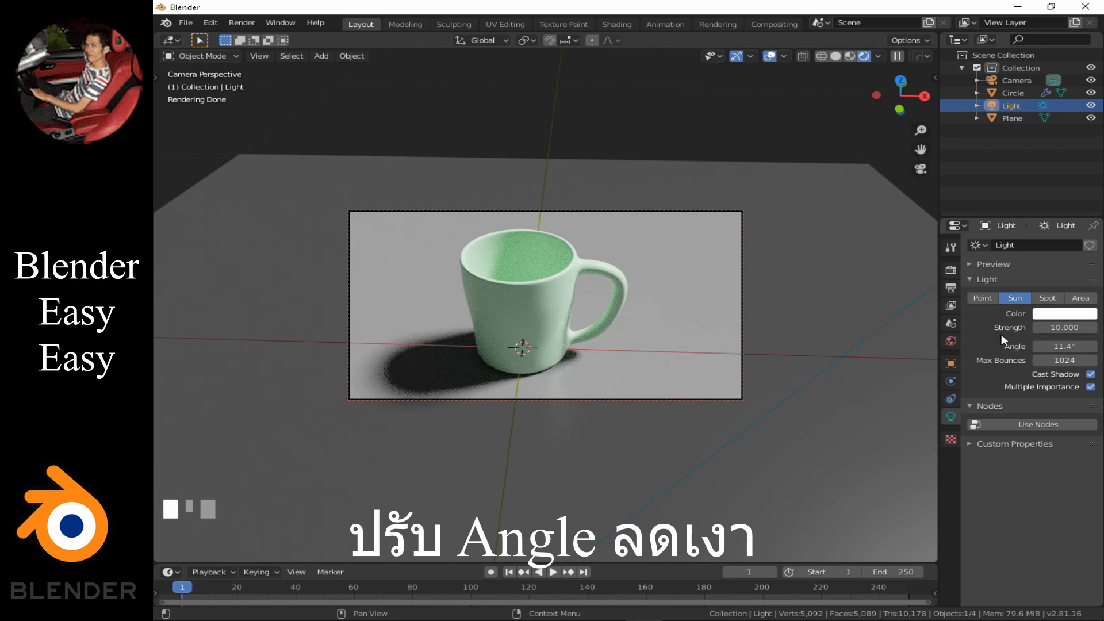
- Try wider sun angles of 20° and about 58° to soften the mug's shadow
{"action": "left_click", "coordinate": [1064, 347]}
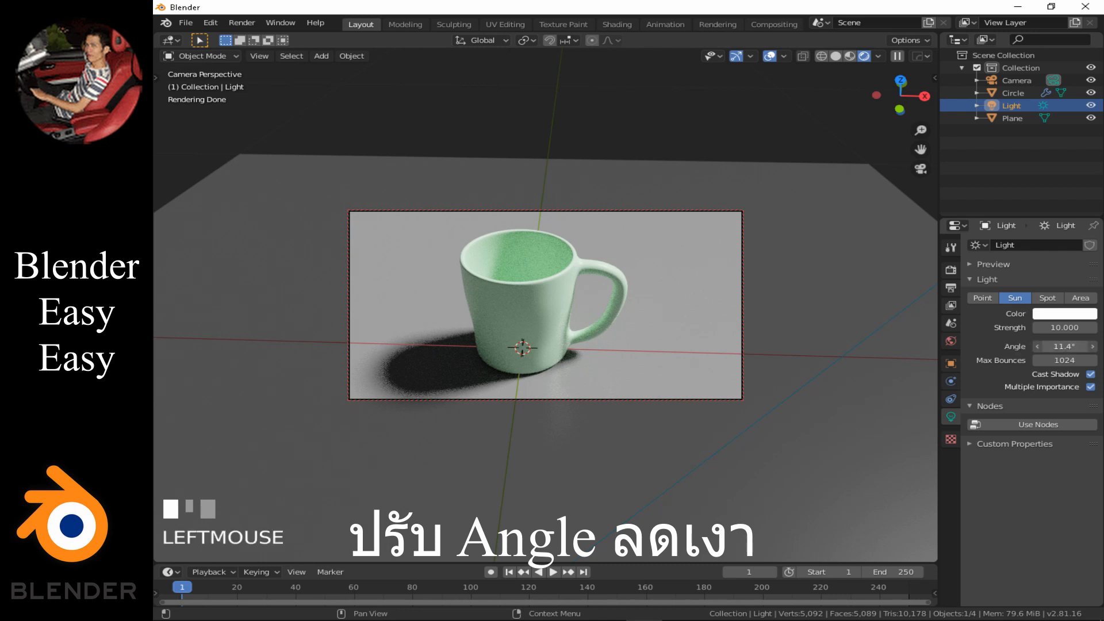
{"action": "type", "text": "20"}
{"action": "key", "text": "KP_Enter"}
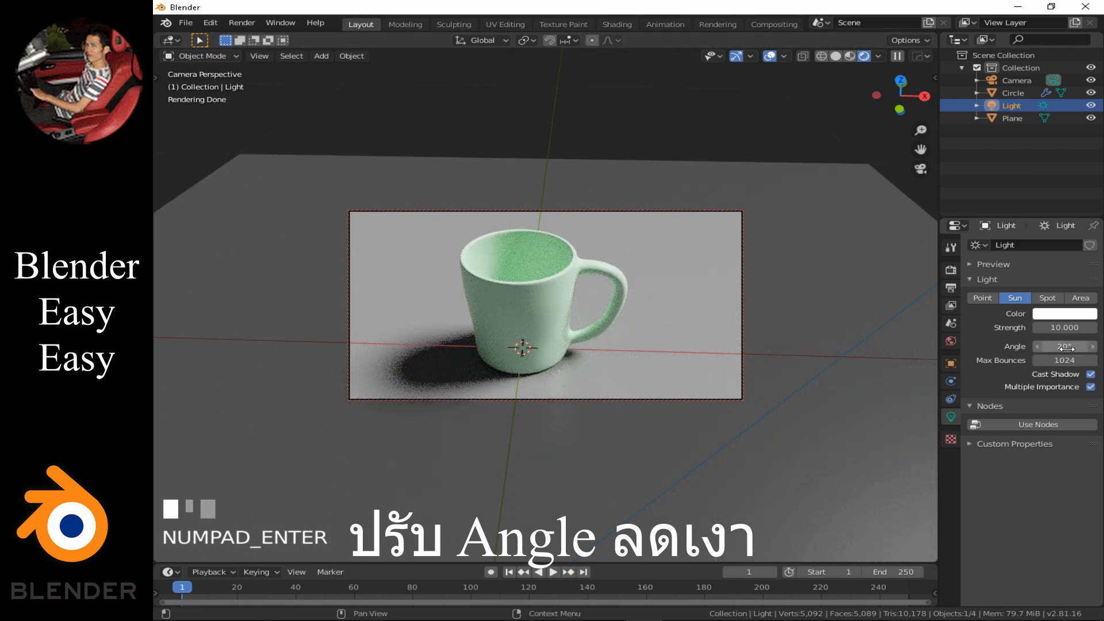
{"action": "left_click_drag", "start_coordinate": [1066, 348], "coordinate": [1101, 347]}
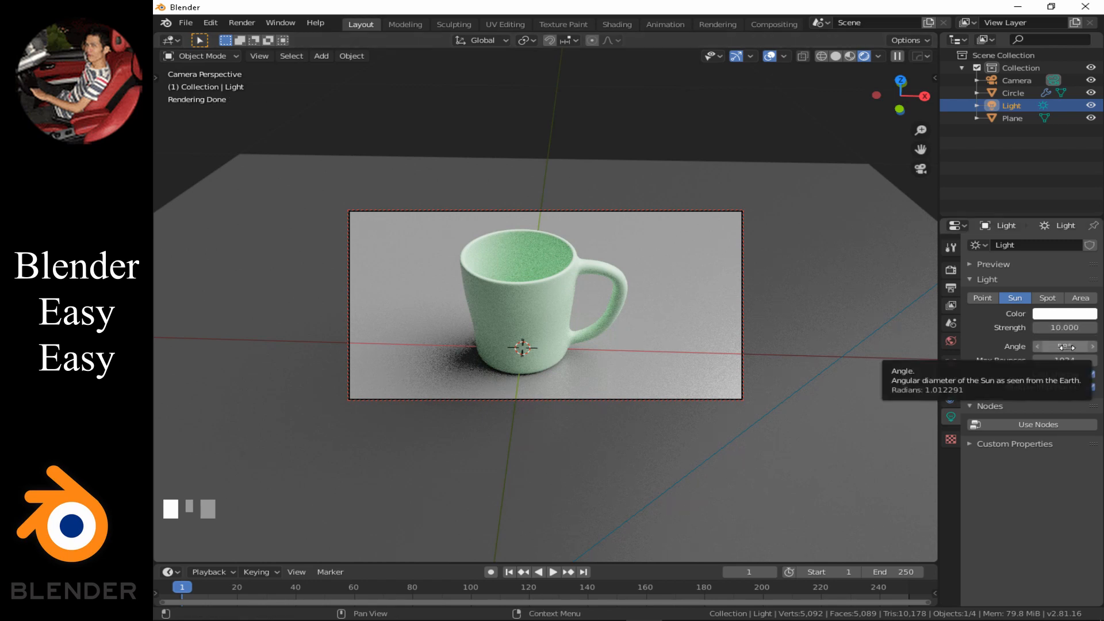
- Set the sun light's angle to 60° and its strength to 20
{"action": "left_click", "coordinate": [1067, 348]}
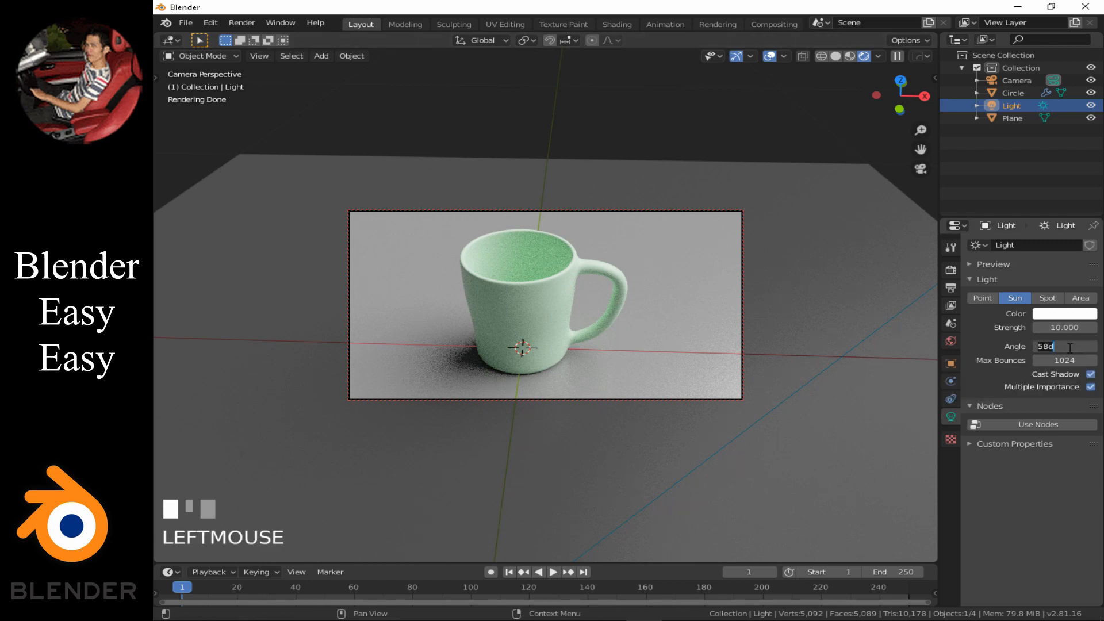
{"action": "type", "text": "60"}
{"action": "key", "text": "KP_Enter"}
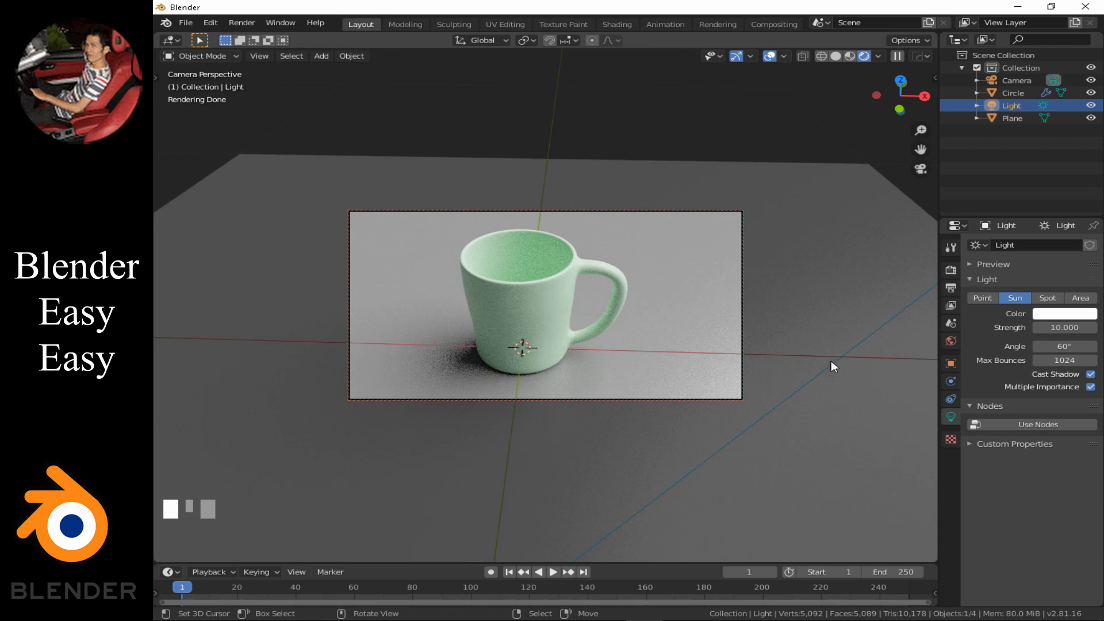
{"action": "left_click", "coordinate": [1056, 327]}
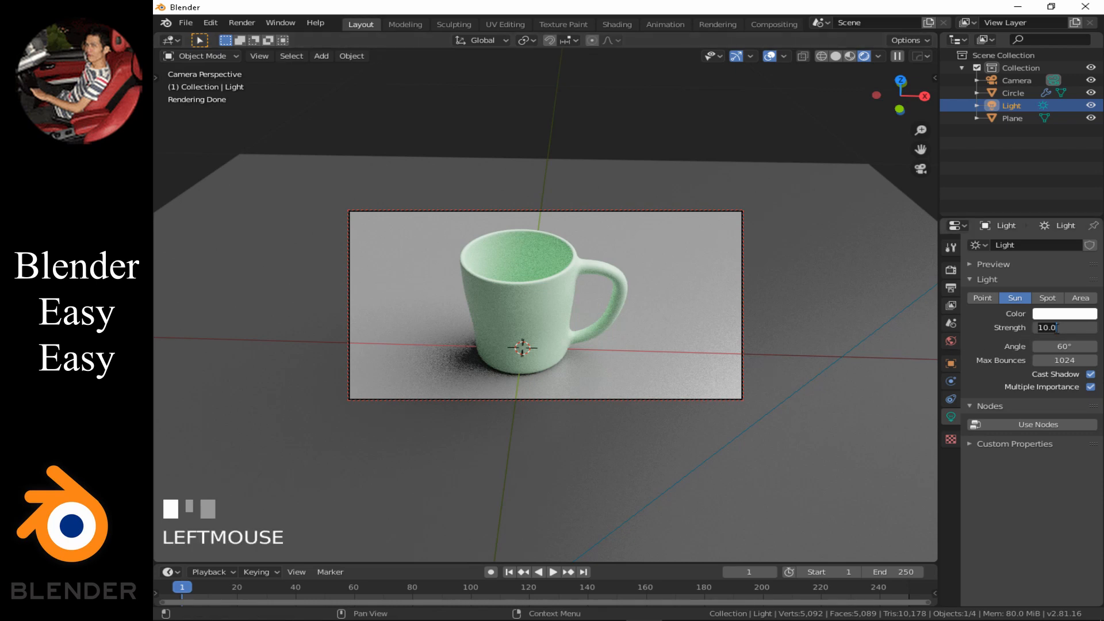
{"action": "type", "text": "20"}
{"action": "key", "text": "KP_Enter"}
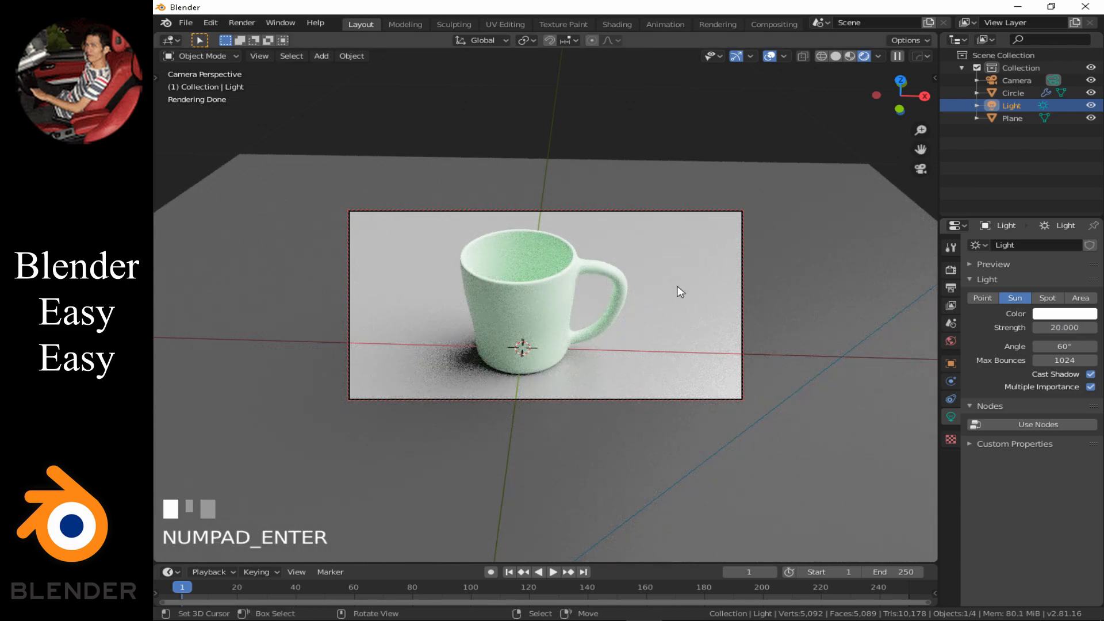
- Set the sun light's strength to 10
{"action": "left_click", "coordinate": [1058, 328]}
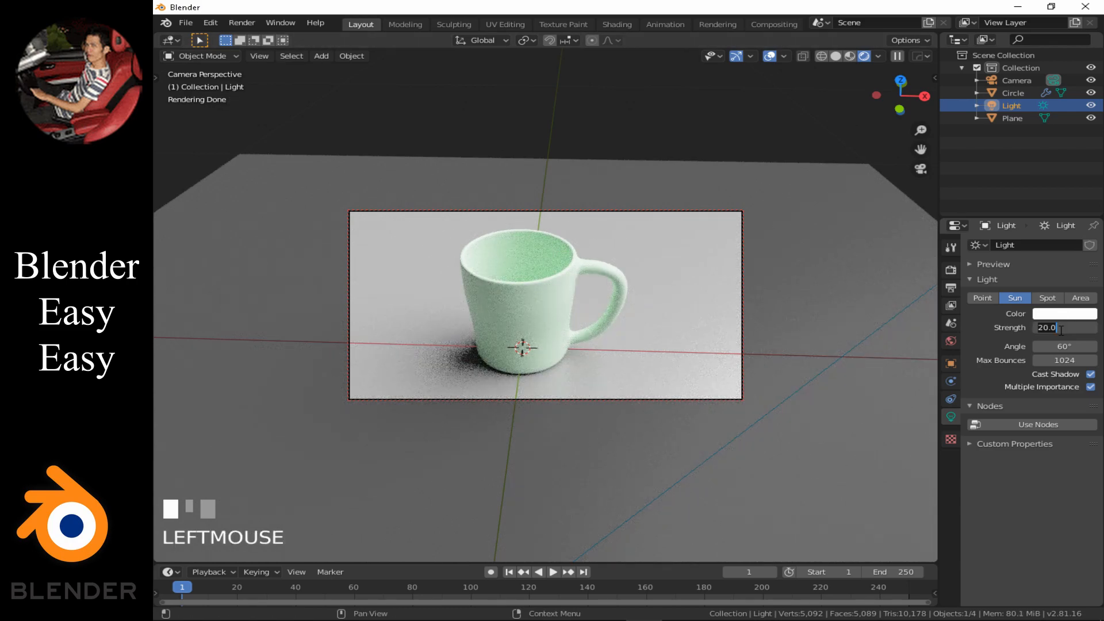
{"action": "type", "text": "10"}
{"action": "key", "text": "KP_Enter"}
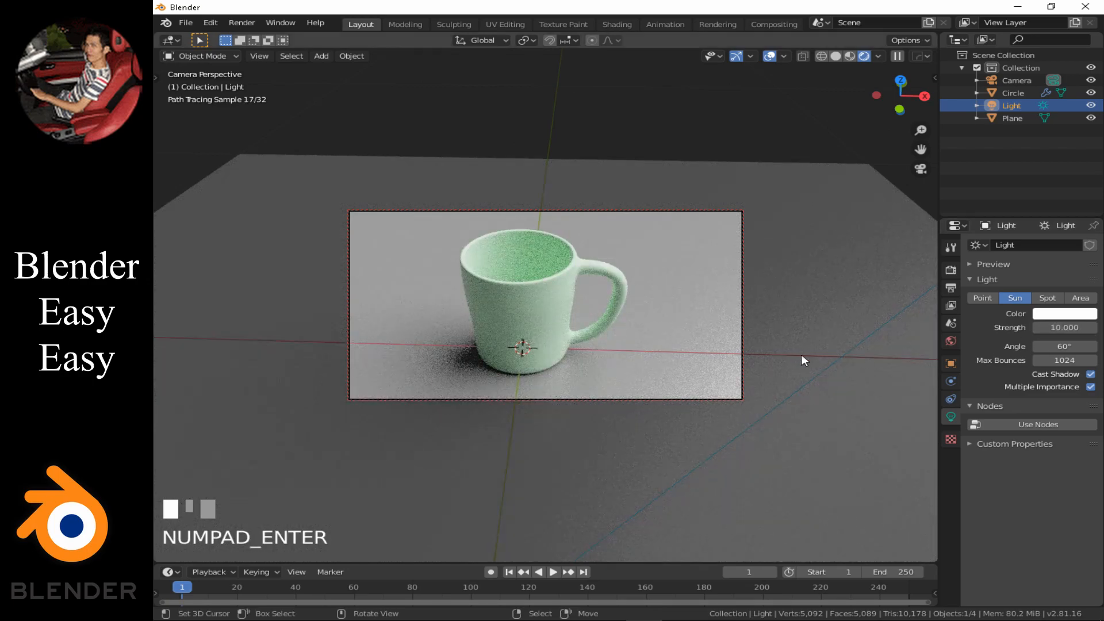
- Reframe the camera slightly farther from the mug and at a lower viewing angle, keeping the whole mug in frame
{"action": "scroll", "coordinate": [544, 338], "scroll_direction": "down", "scroll_amount": 1}
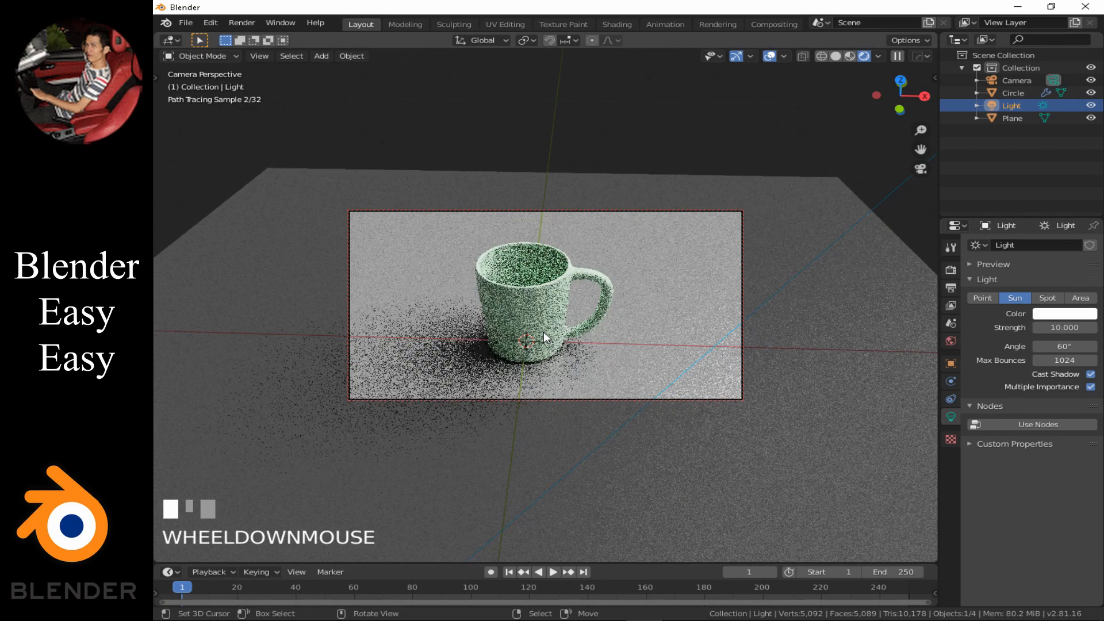
{"action": "scroll", "coordinate": [544, 338], "scroll_direction": "down", "scroll_amount": 1}
{"action": "middle_click_drag", "start_coordinate": [542, 350], "coordinate": [560, 324]}
{"action": "scroll", "coordinate": [561, 344], "scroll_direction": "up", "scroll_amount": 1}
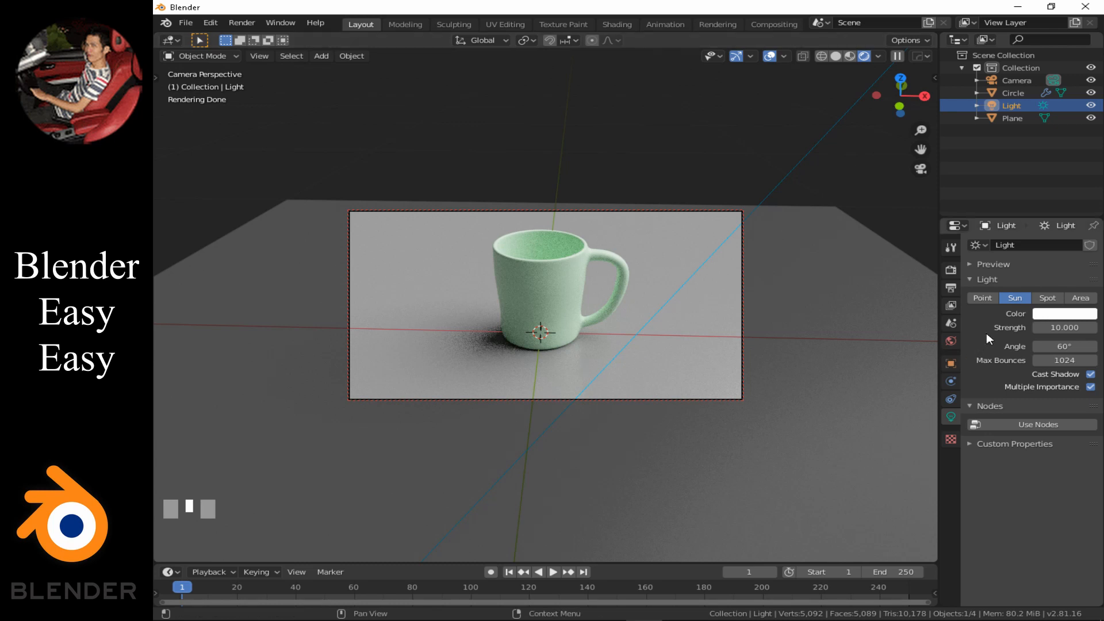
- Render a still image of the mug scene with Cycles and start saving the rendered result
{"action": "left_click", "coordinate": [952, 270]}
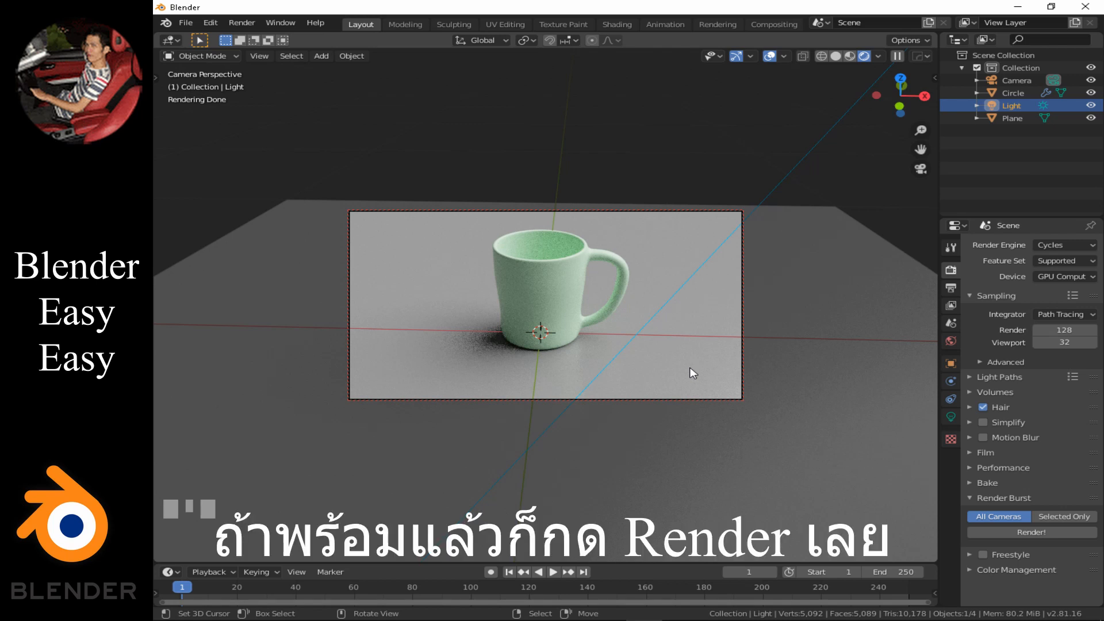
{"action": "left_click", "coordinate": [241, 22]}
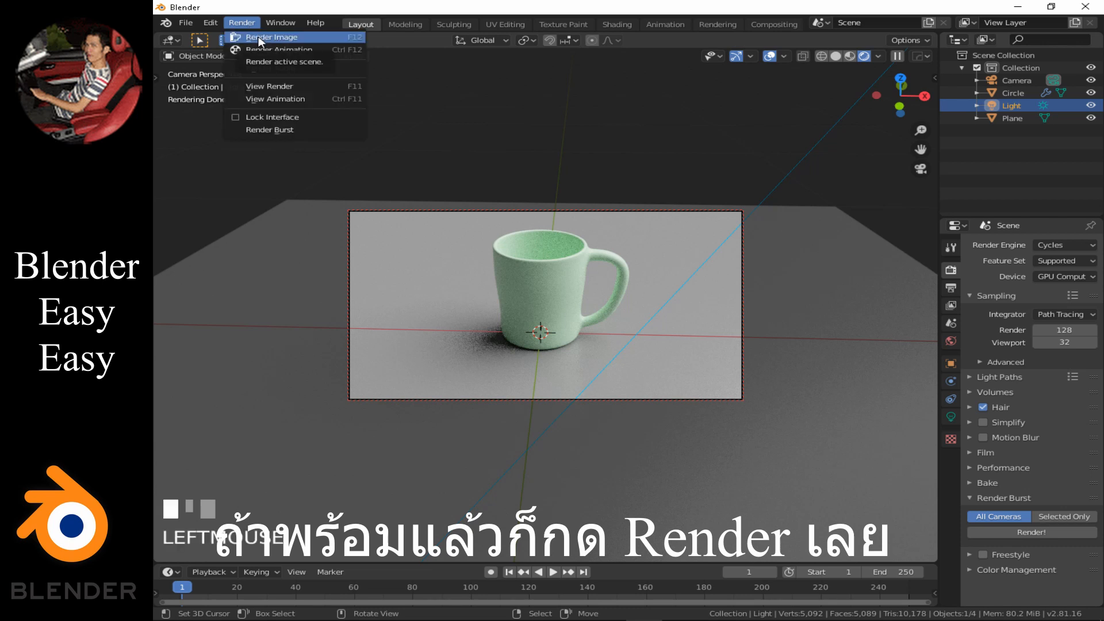
{"action": "left_click", "coordinate": [260, 38]}
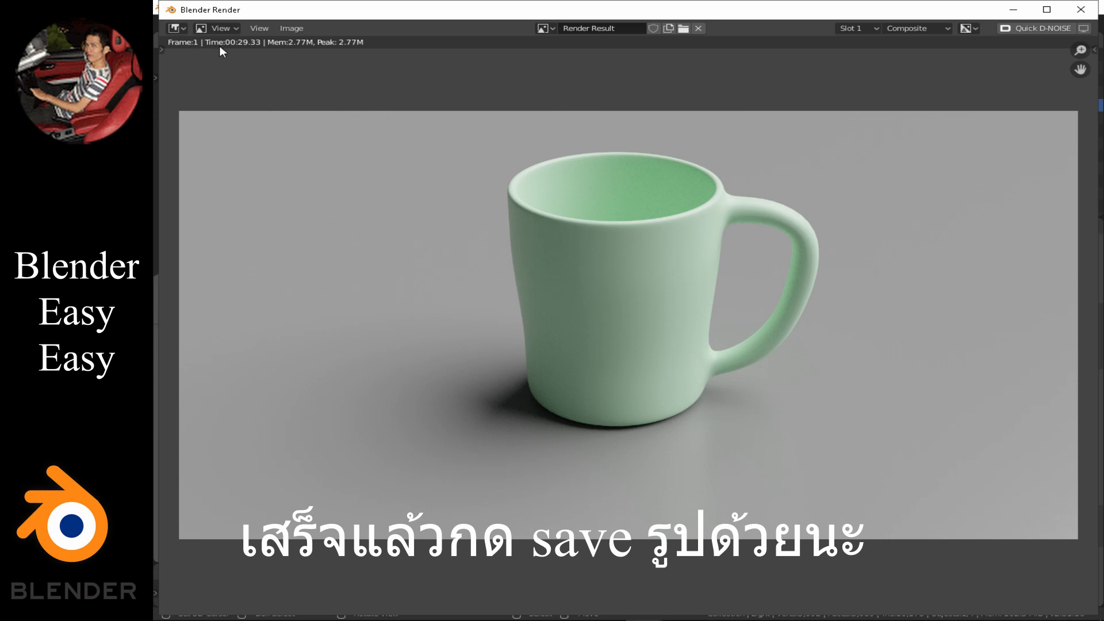
{"action": "left_click", "coordinate": [304, 29]}
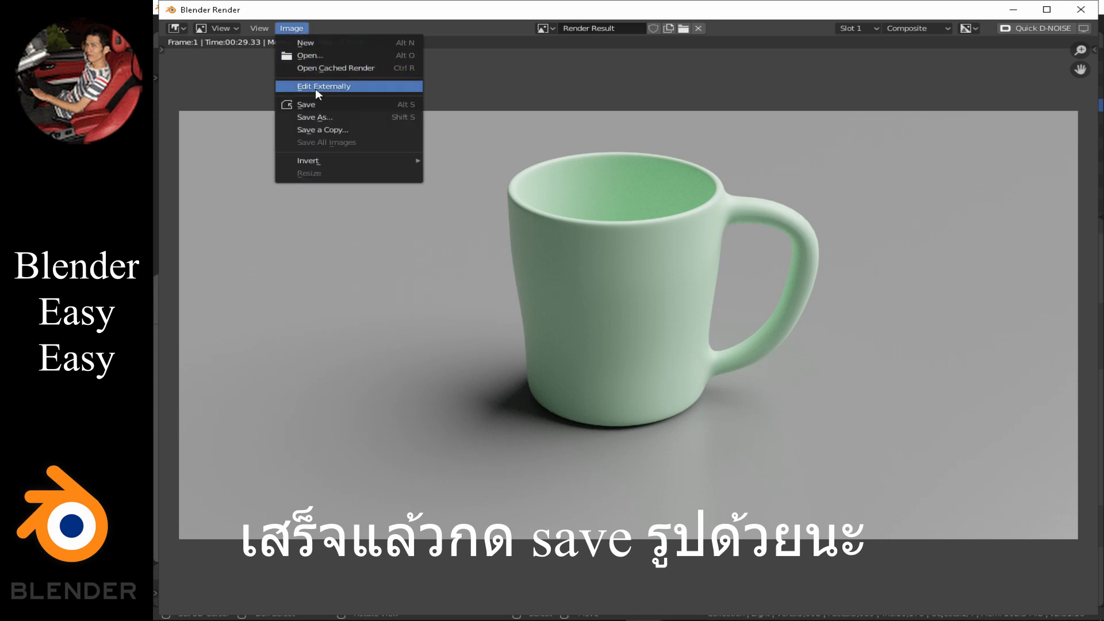